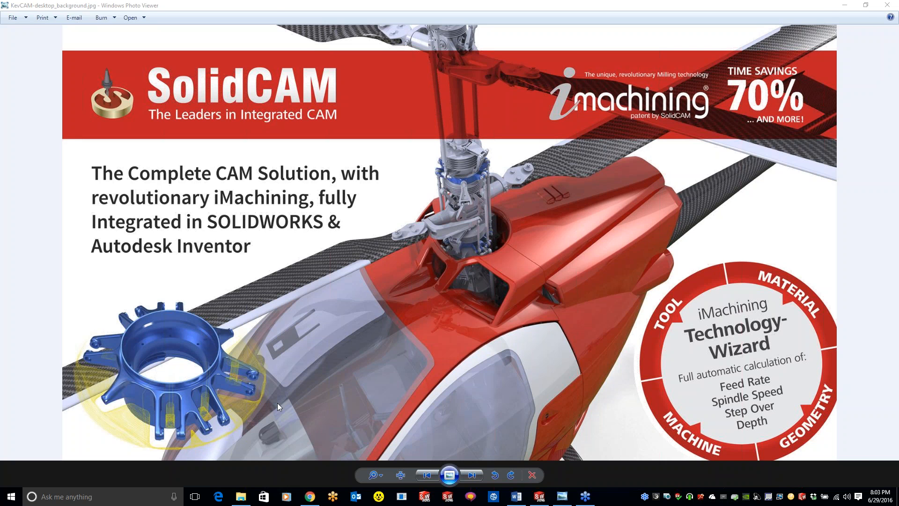
# Step: Review the uploads on the SolidCAM University YouTube channel in Chrome, and close the desktop background image
pyautogui.click(309, 496)
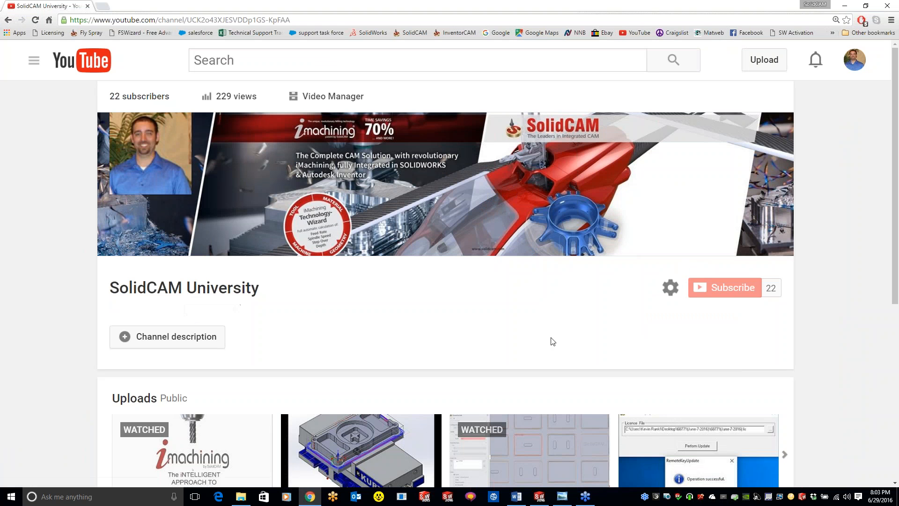
pyautogui.scroll(-2, 543, 340)
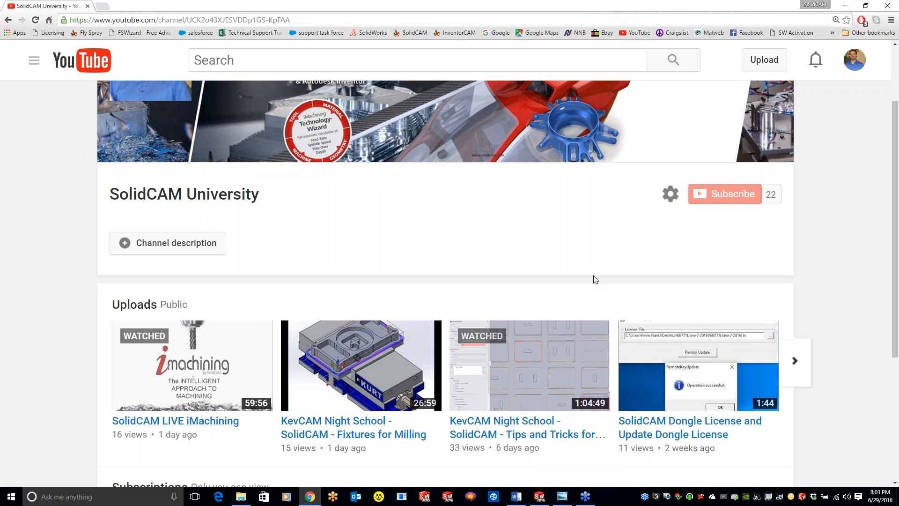
pyautogui.click(848, 5)
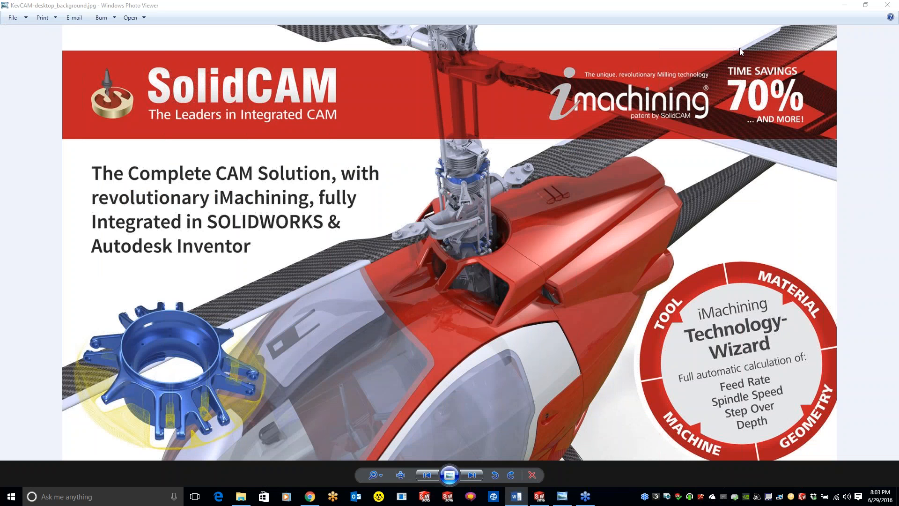
pyautogui.click(887, 5)
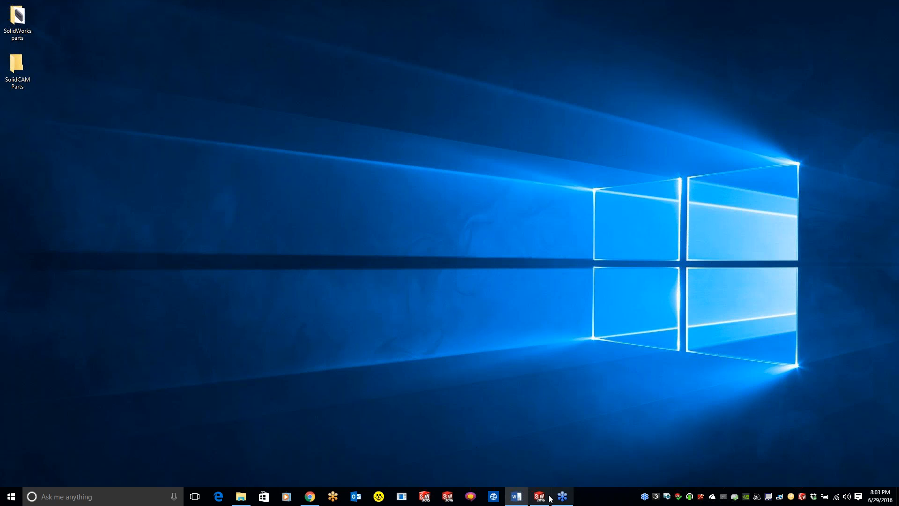
# Step: Switch to SOLIDWORKS and show the CAM-Part page of the SolidCAM settings
pyautogui.click(538, 456)
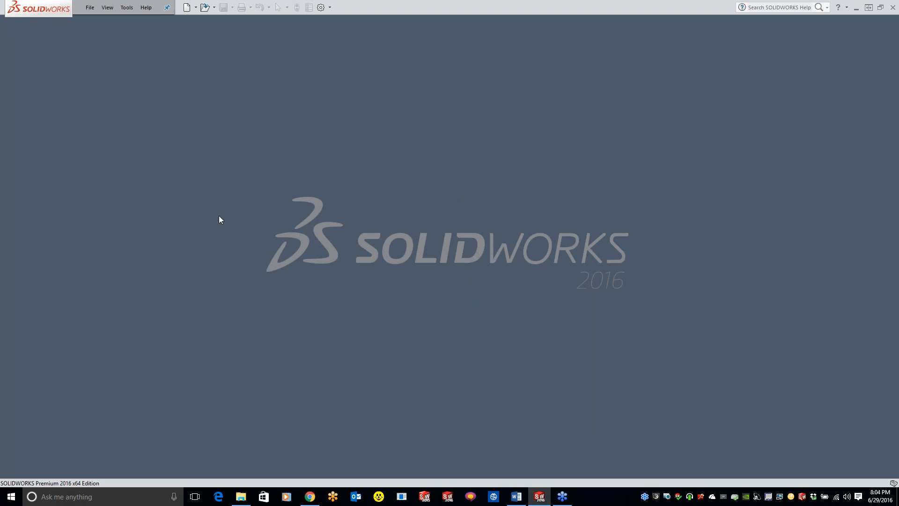
pyautogui.click(127, 7)
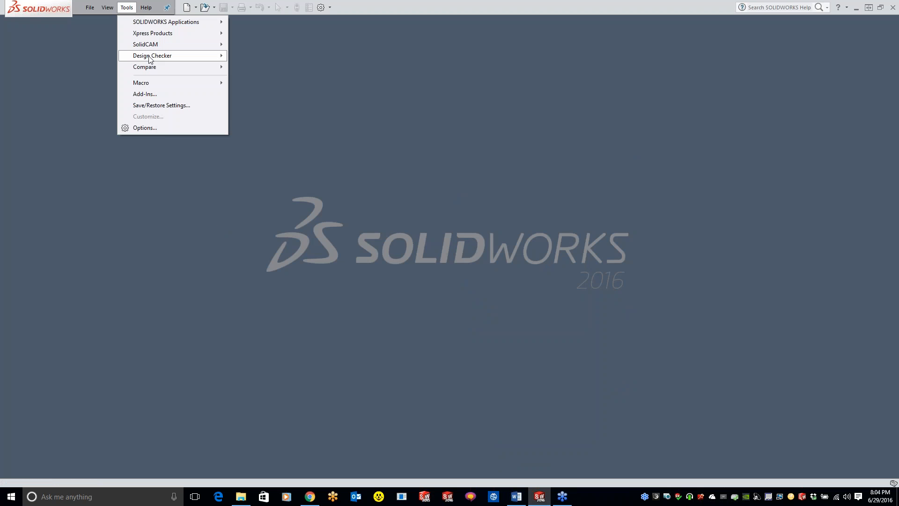
pyautogui.moveTo(150, 47)
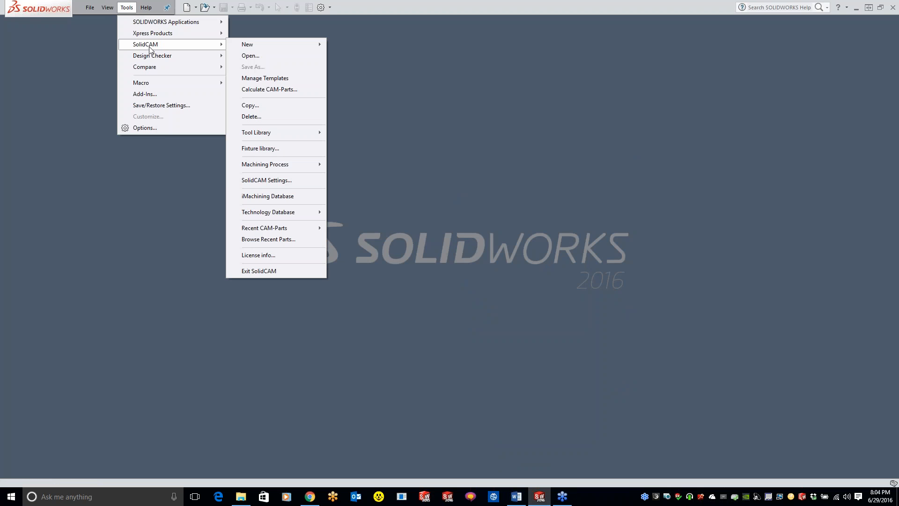
pyautogui.click(281, 180)
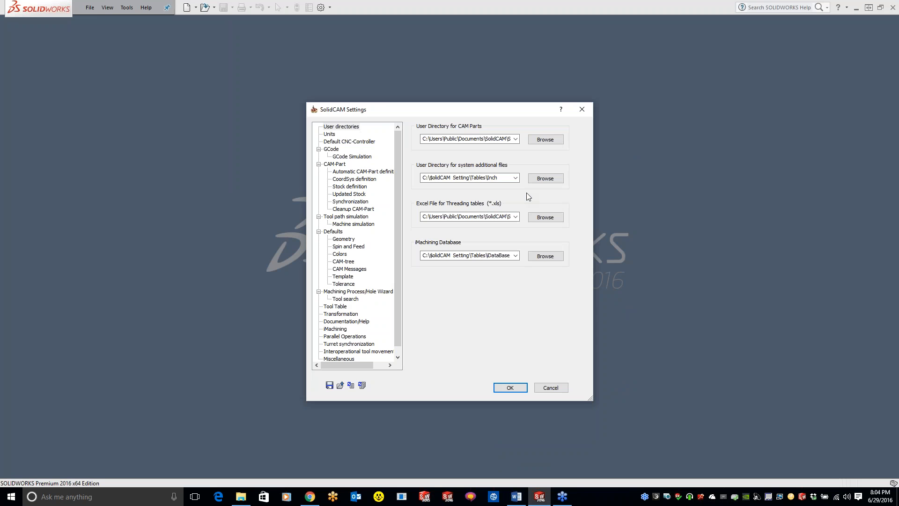
pyautogui.click(335, 164)
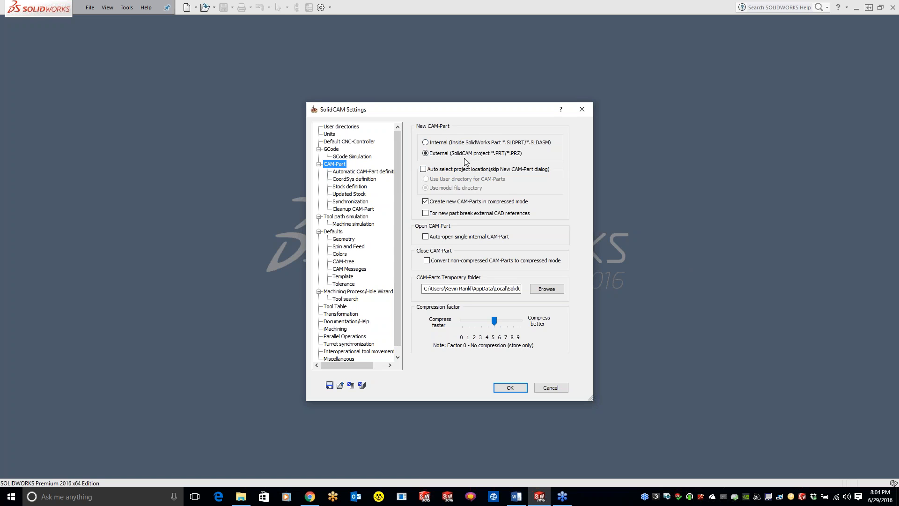
# Step: Try auto-selecting the project location for new CAM-Parts, turn the option off again and accept the SolidCAM settings
pyautogui.click(440, 170)
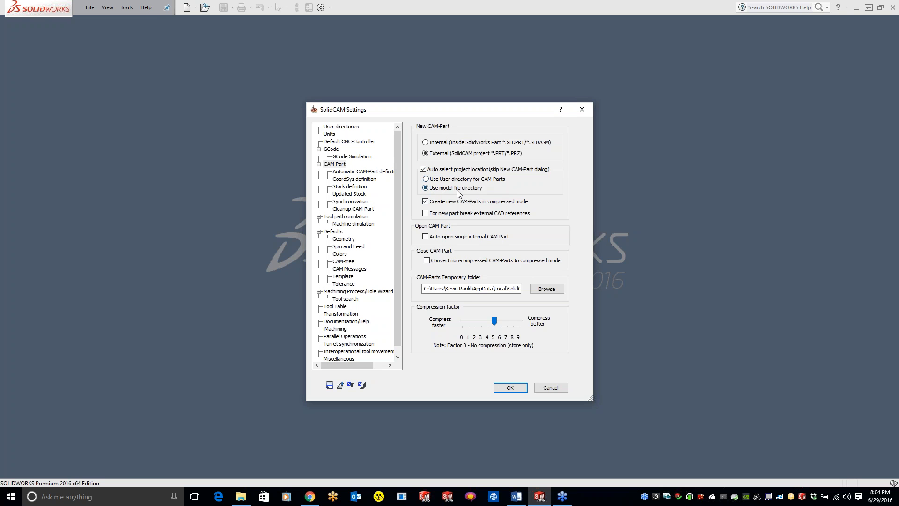
pyautogui.click(423, 170)
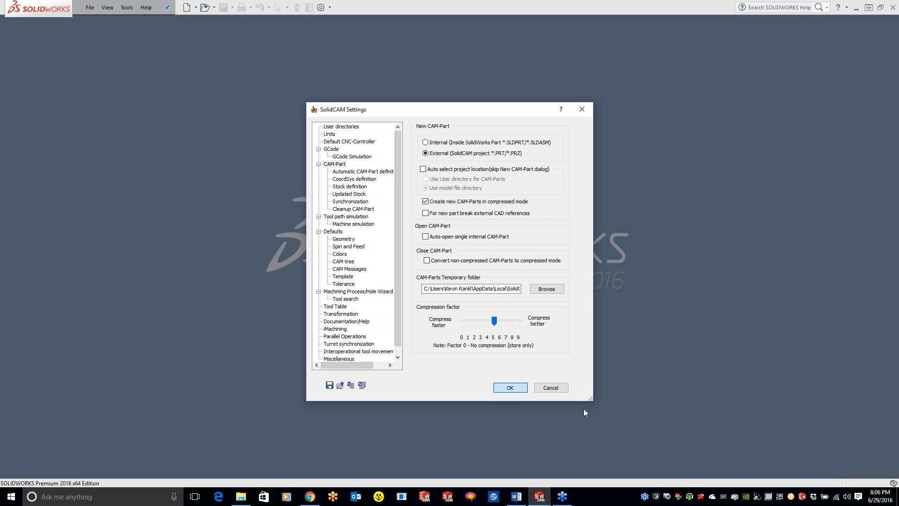
pyautogui.click(503, 388)
# Step: Open the recent document Part1.SLDPRT
pyautogui.press('r')
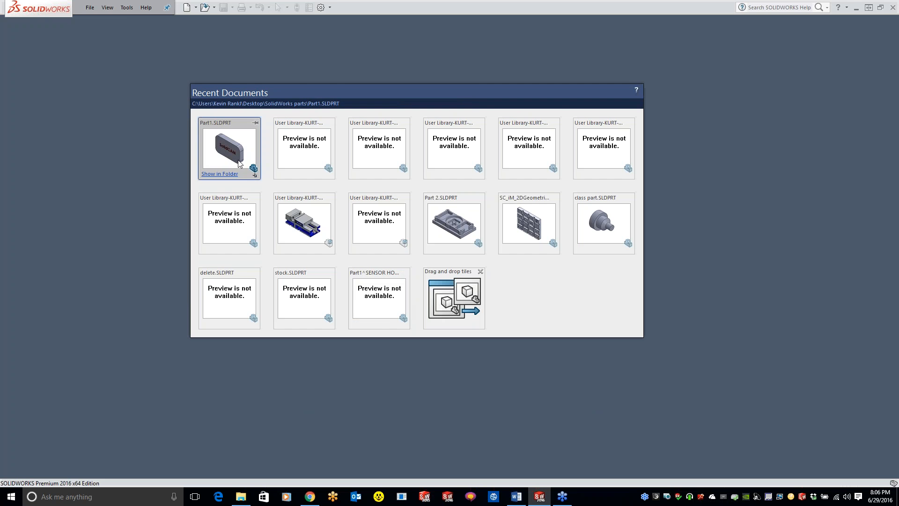
pyautogui.click(229, 150)
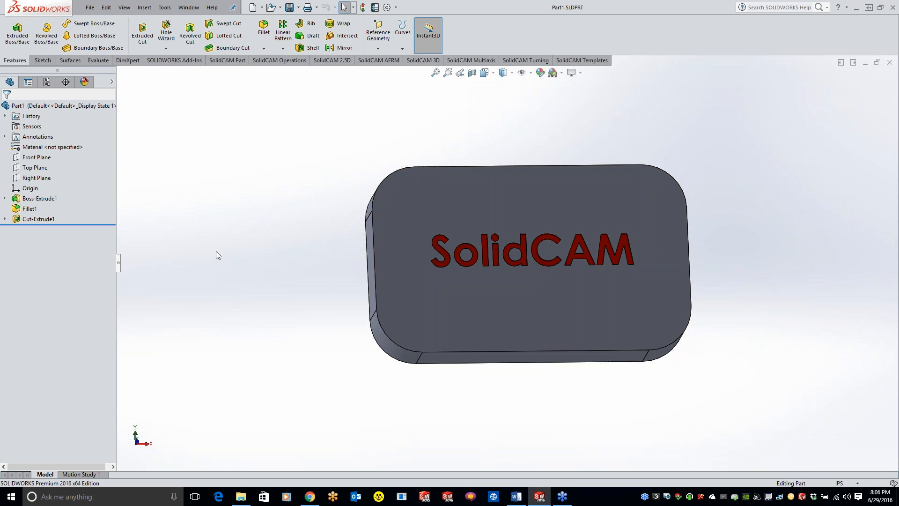
# Step: Examine the contents of the SolidWorks parts folder on the desktop and return to SOLIDWORKS
pyautogui.click(855, 8)
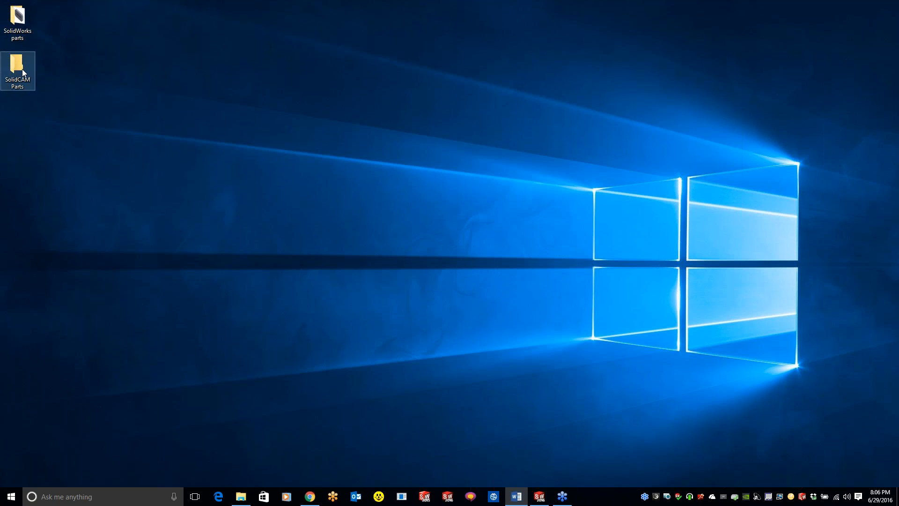
pyautogui.click(540, 496)
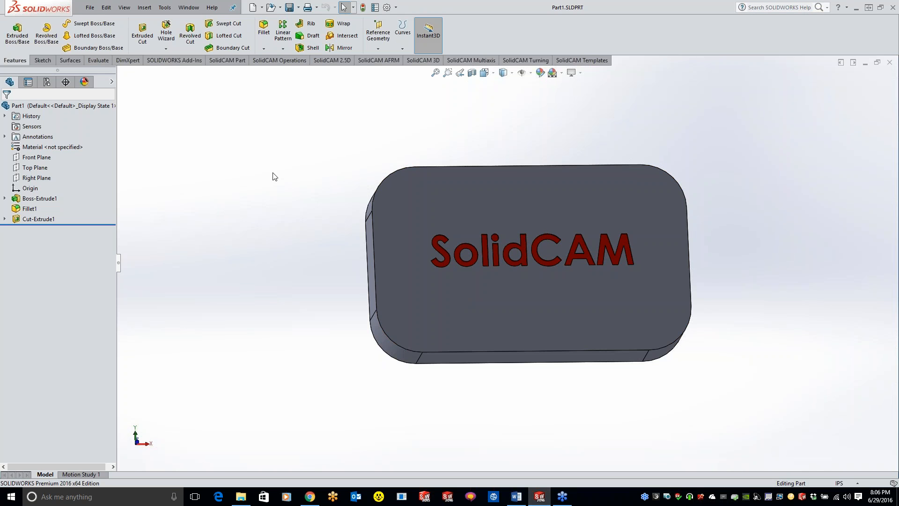
pyautogui.click(856, 9)
pyautogui.doubleClick(15, 27)
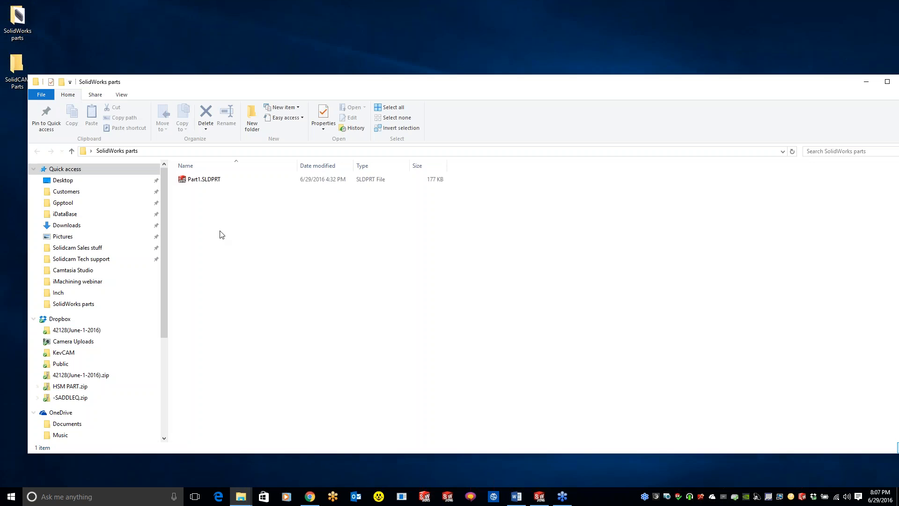
pyautogui.moveTo(789, 85); pyautogui.dragTo(730, 94)
pyautogui.press('super+d')
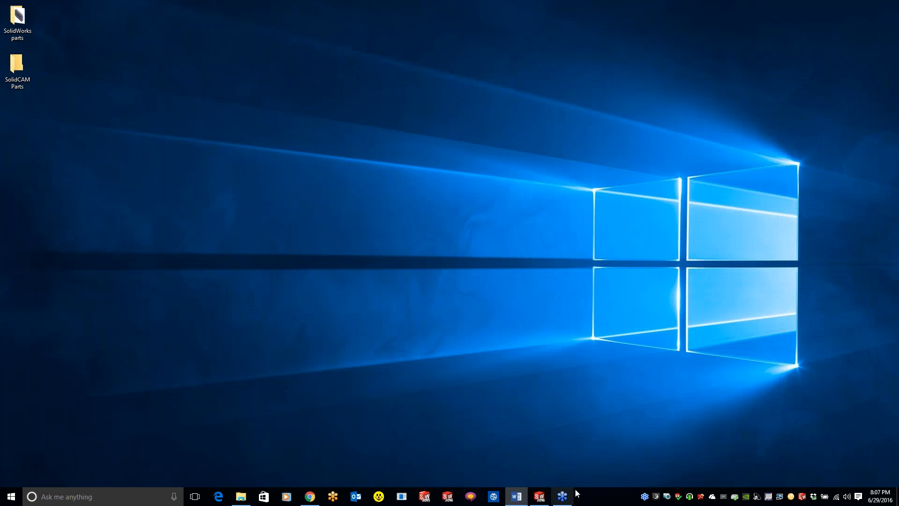
pyautogui.click(540, 496)
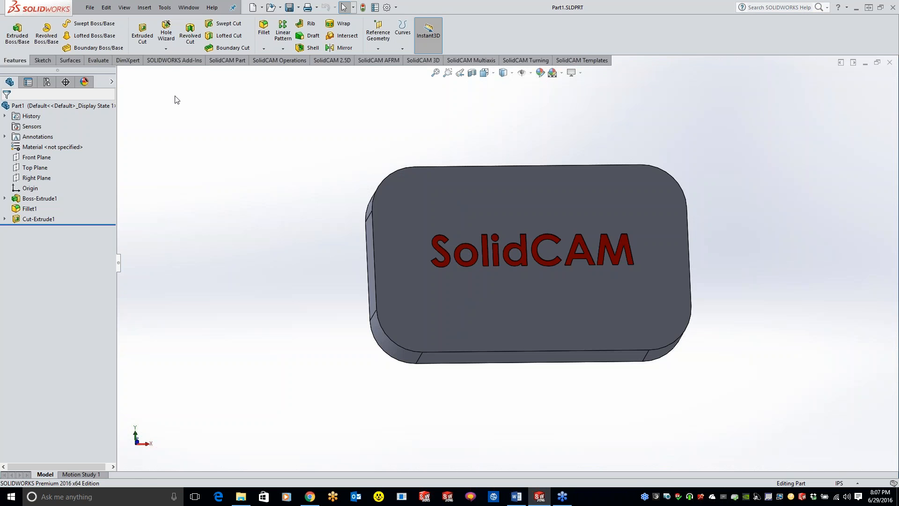
# Step: Start a new SolidCAM milling part for Part1 and turn off the use of the model file directory
pyautogui.click(164, 7)
pyautogui.moveTo(182, 44)
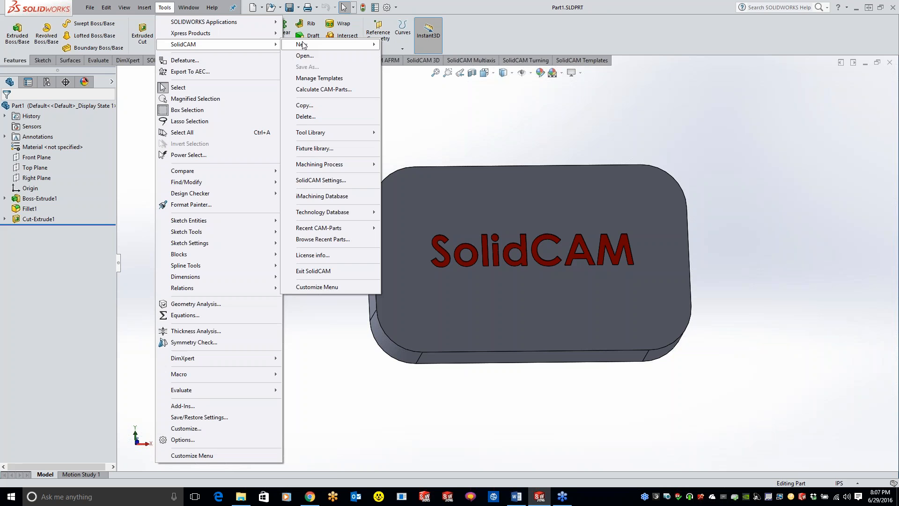
pyautogui.moveTo(304, 45)
pyautogui.click(398, 44)
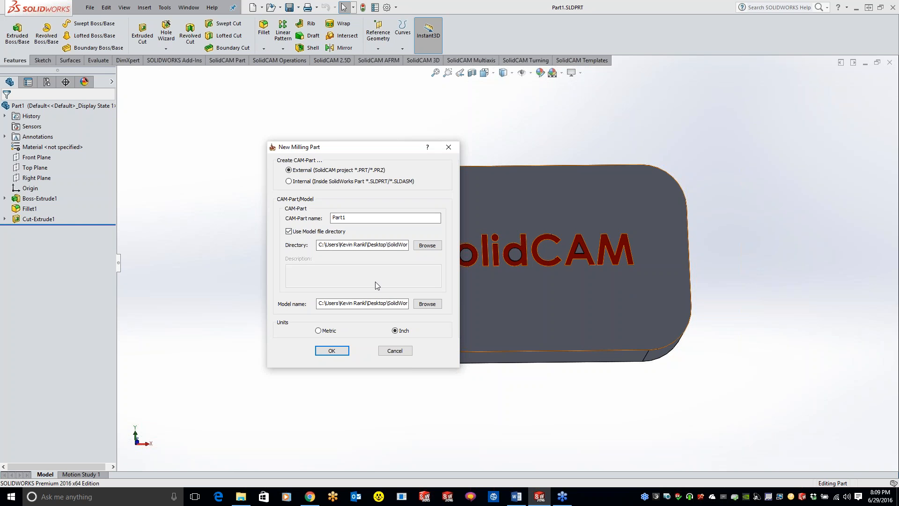
pyautogui.click(288, 231)
pyautogui.click(427, 245)
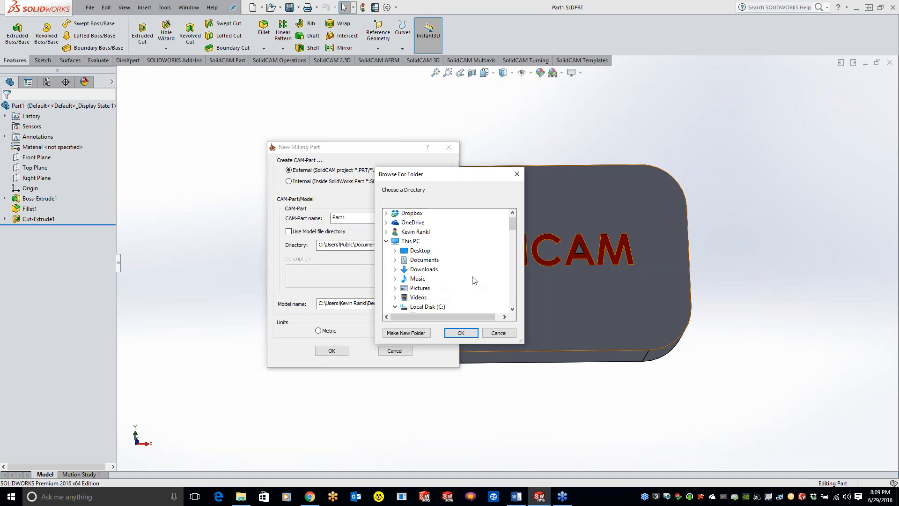
pyautogui.click(395, 250)
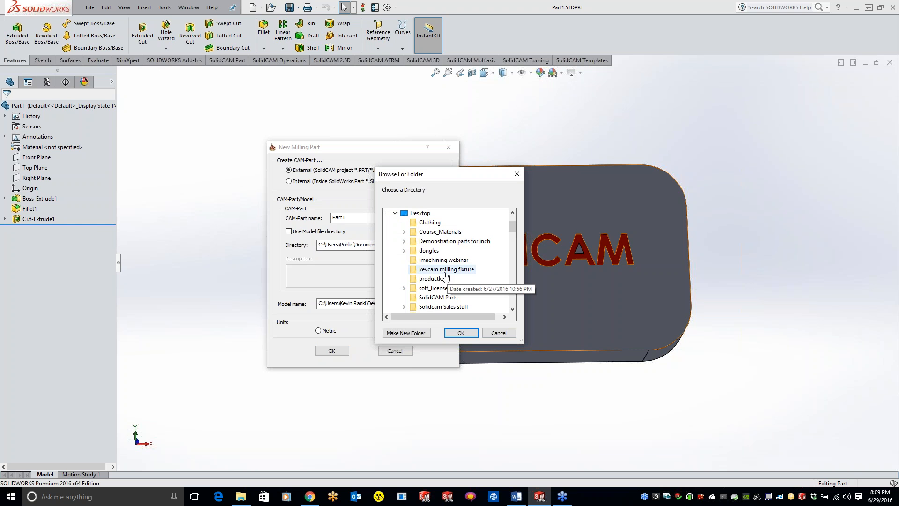
pyautogui.click(513, 309)
pyautogui.click(512, 309)
pyautogui.click(512, 309)
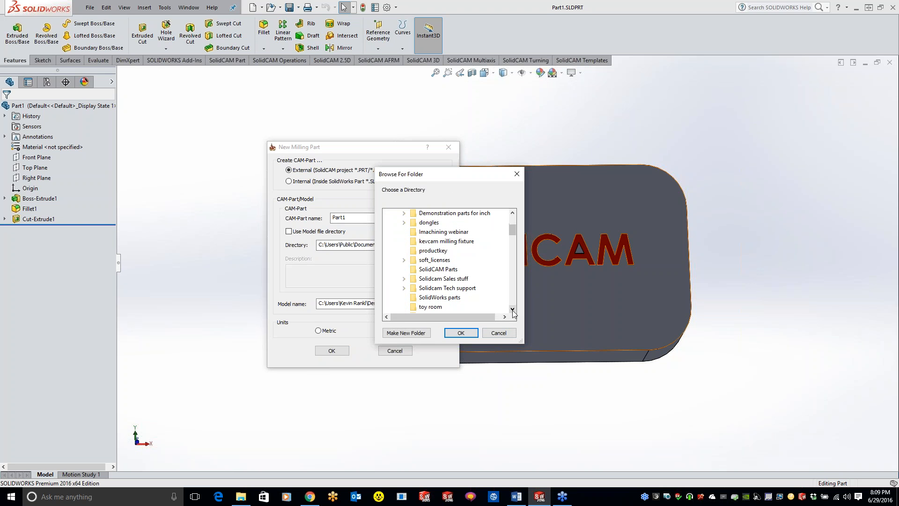
pyautogui.click(513, 309)
pyautogui.click(512, 309)
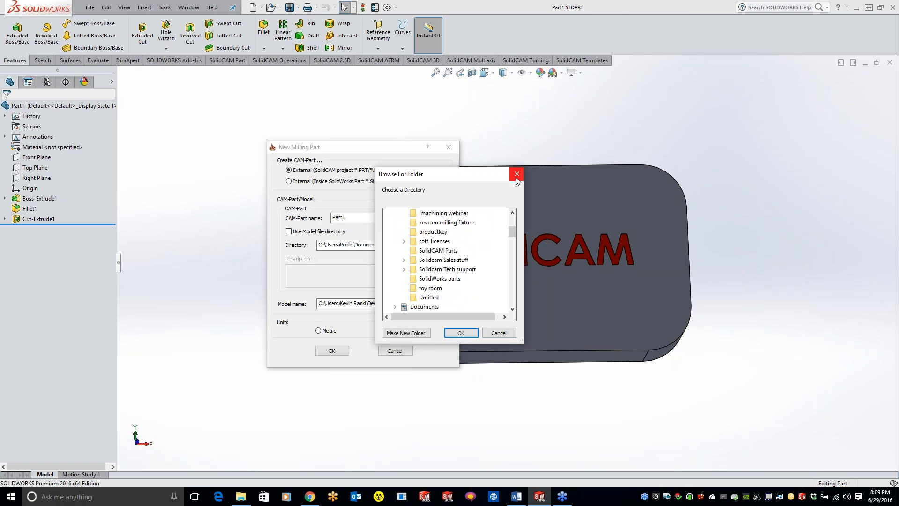
pyautogui.click(516, 174)
pyautogui.moveTo(706, 9); pyautogui.dragTo(513, 9)
pyautogui.click(706, 11)
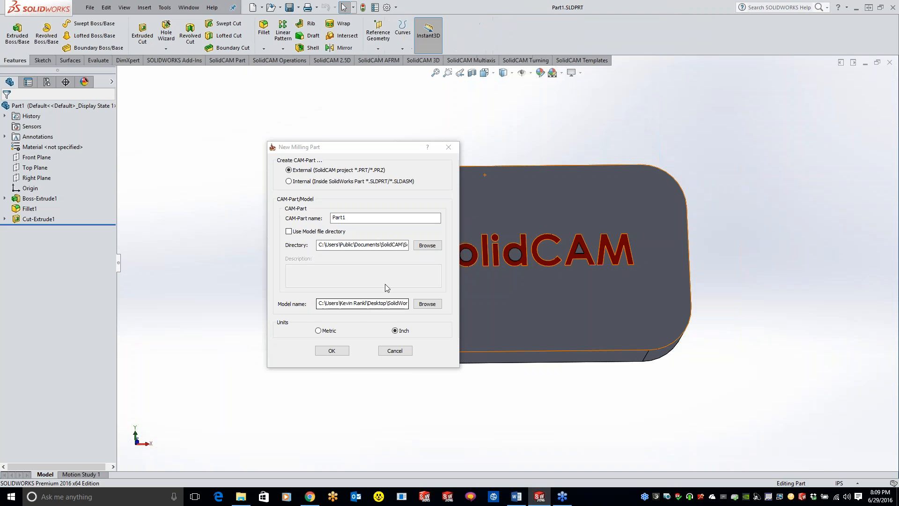
# Step: Set the CAM-Part directory to the SolidCAM Parts folder on the desktop
pyautogui.click(427, 245)
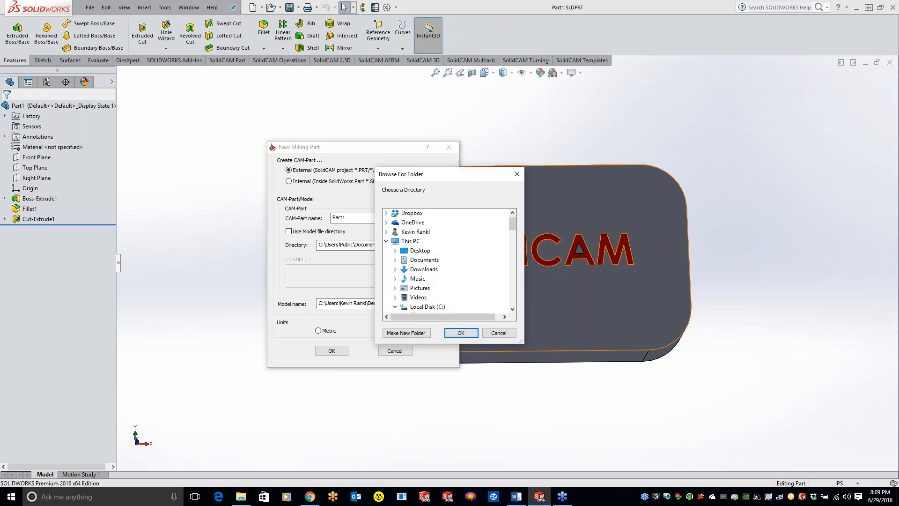
pyautogui.click(395, 251)
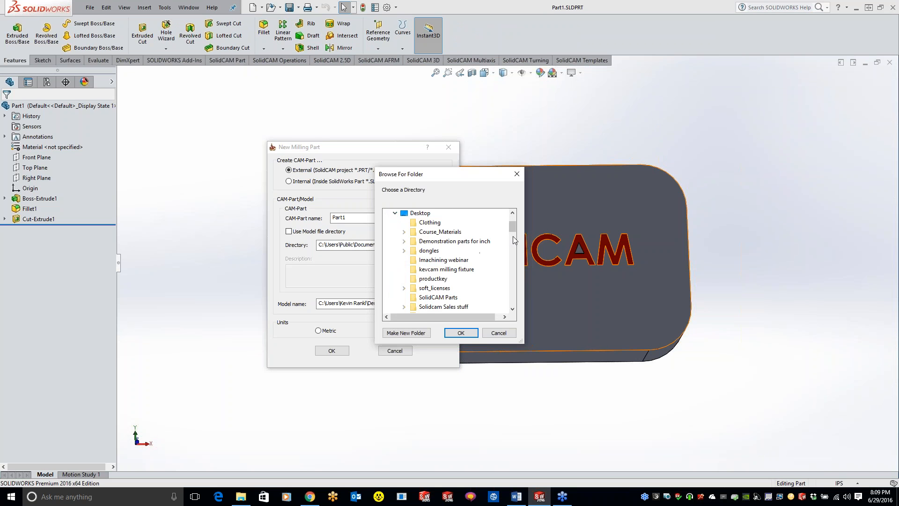
pyautogui.click(438, 296)
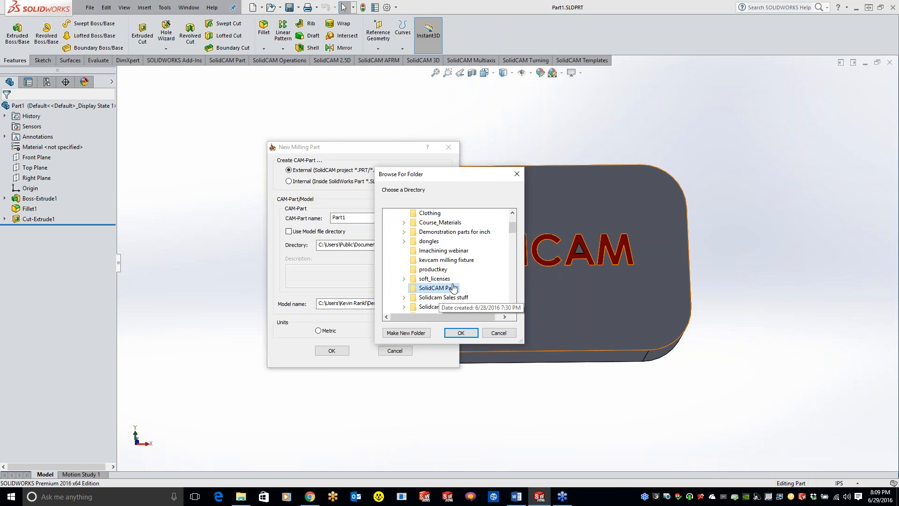
pyautogui.click(460, 332)
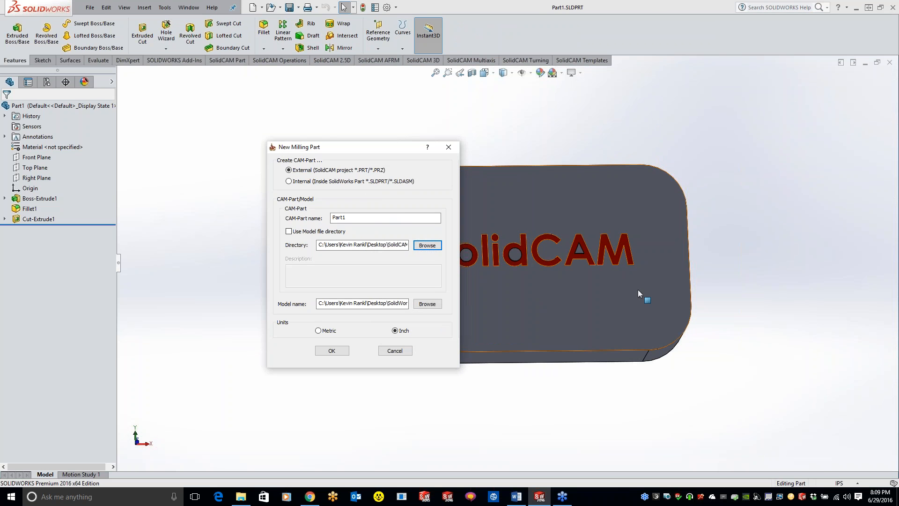
pyautogui.doubleClick(661, 12)
pyautogui.press('super+Down')
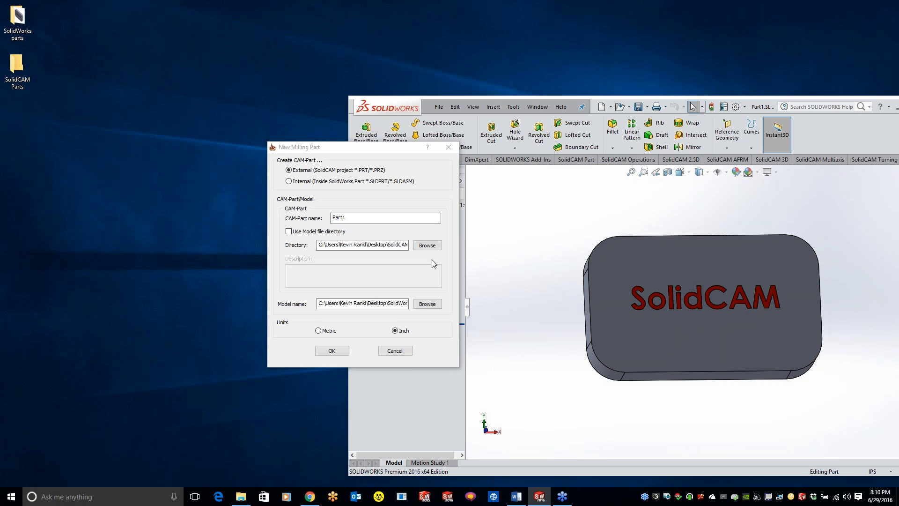
pyautogui.doubleClick(768, 102)
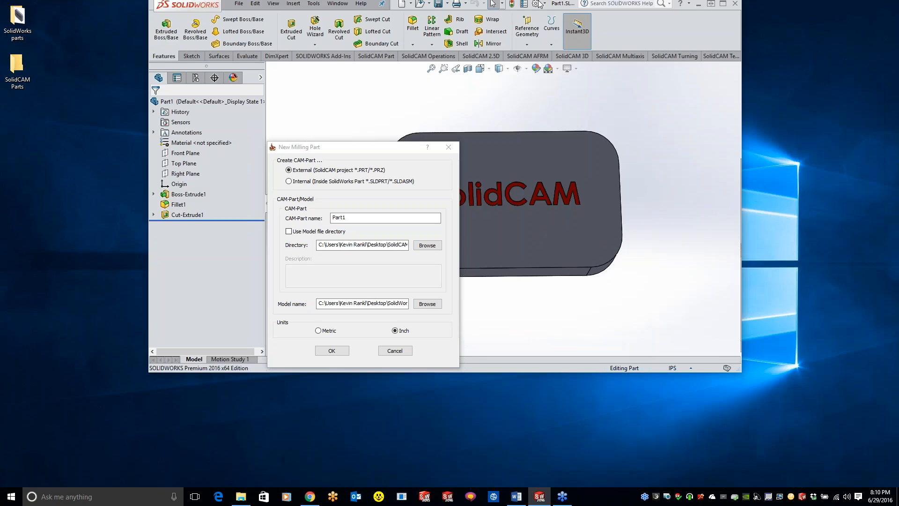
# Step: Create the external inch CAM-Part and define machine coordinate system 1 with the Select face option, accepting the default XY-plane machining levels
pyautogui.click(330, 352)
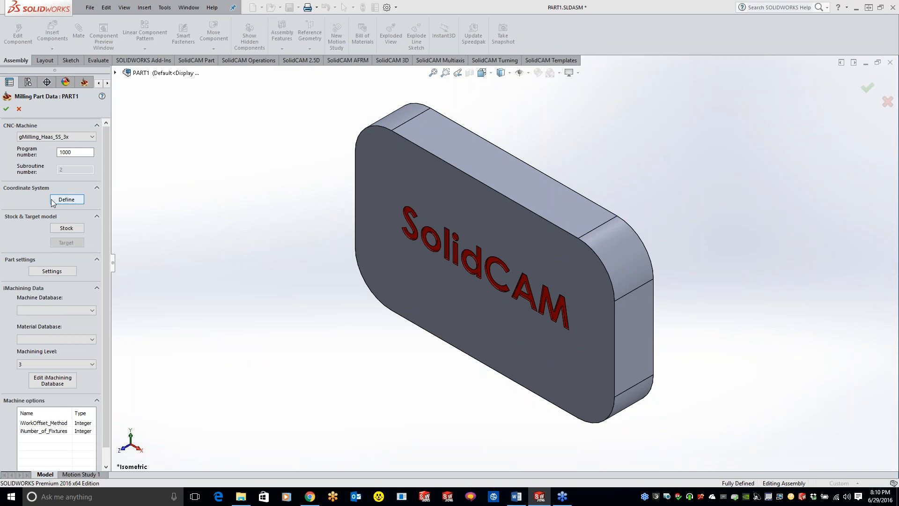
pyautogui.click(52, 201)
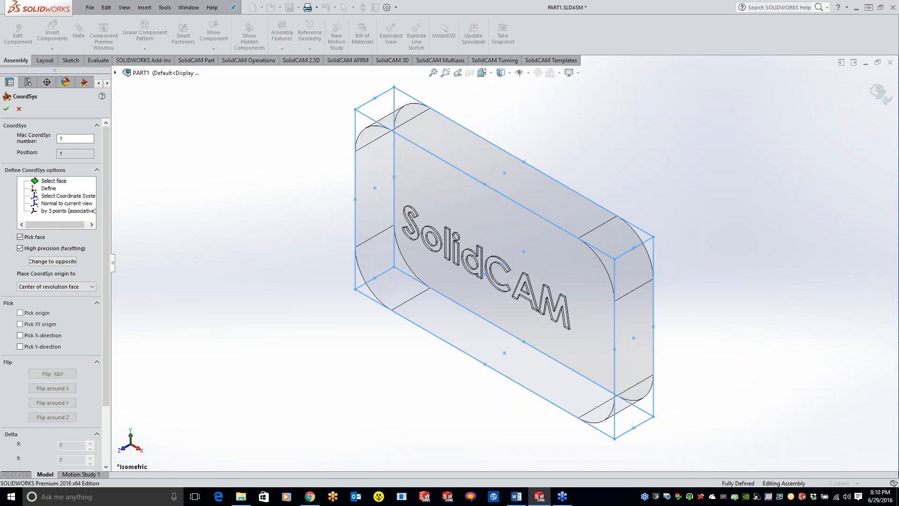
pyautogui.click(6, 110)
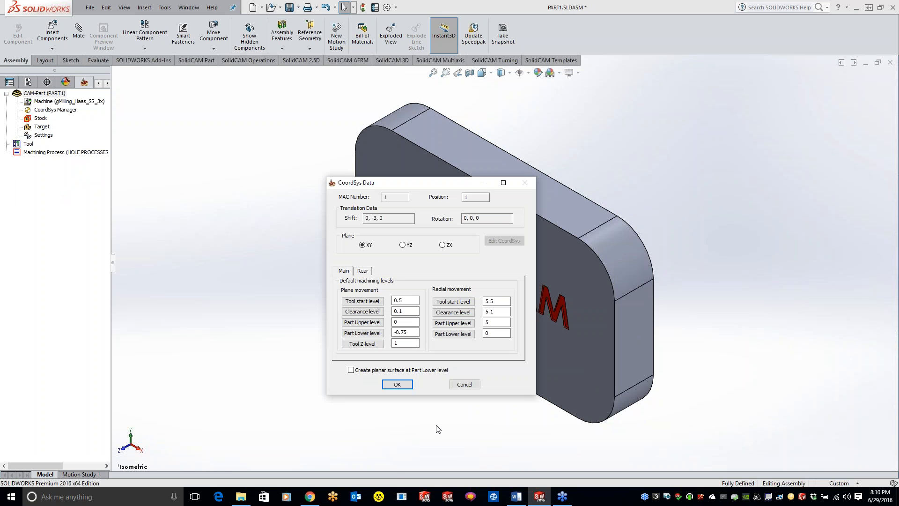
pyautogui.click(397, 384)
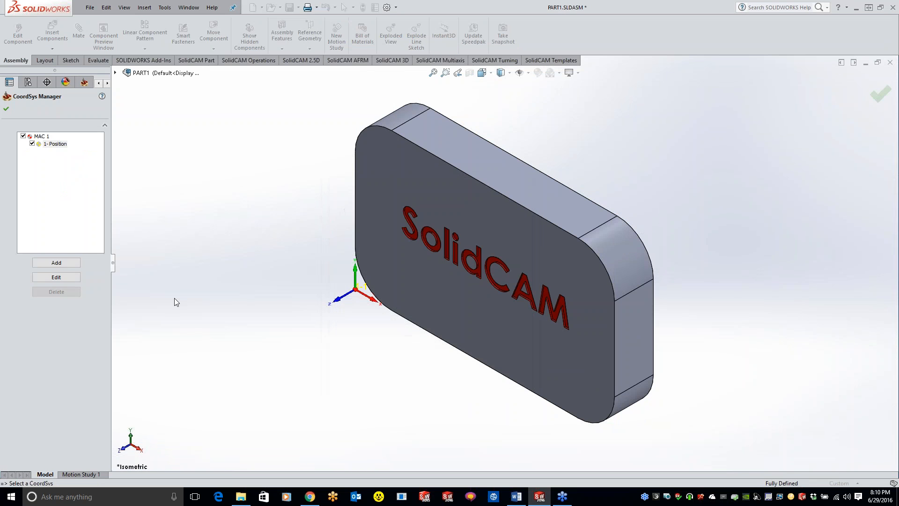
# Step: Accept the coordinate system and finish the CAM-Part definition, including its stock and target models
pyautogui.click(6, 104)
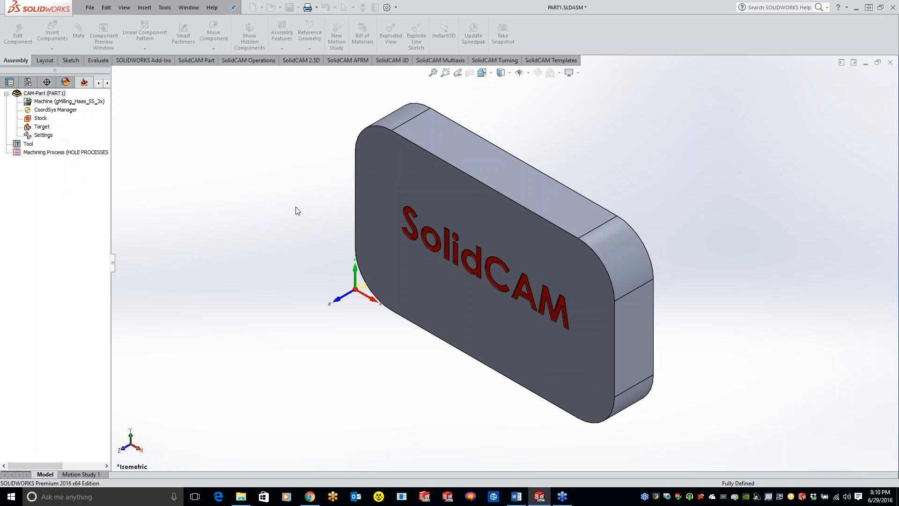
pyautogui.click(71, 230)
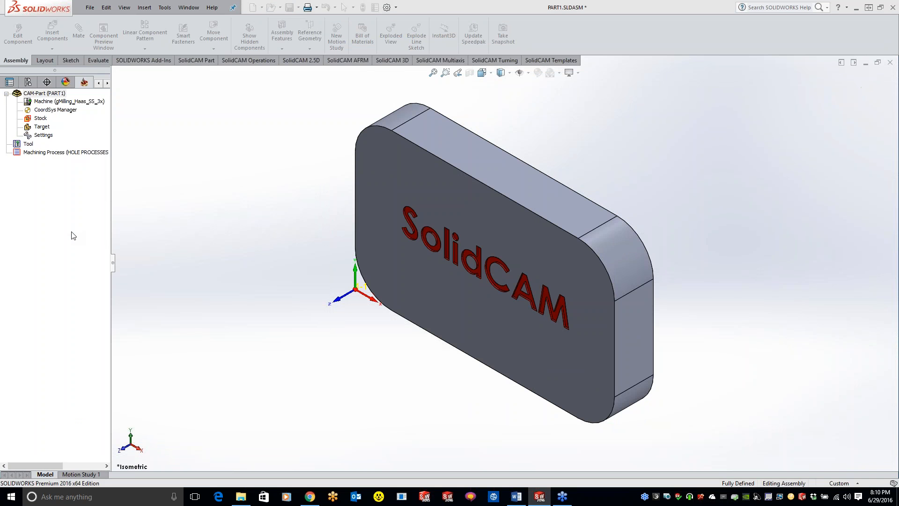
pyautogui.click(434, 313)
pyautogui.press('Return')
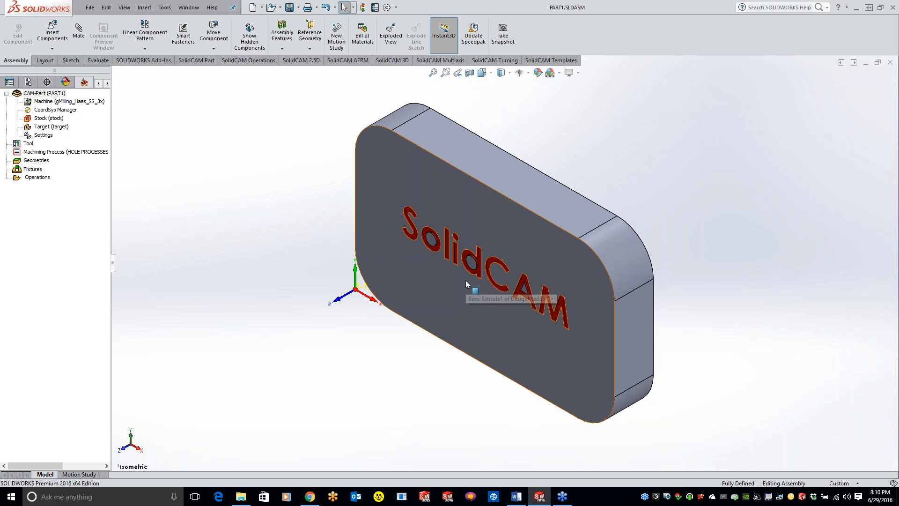
# Step: Examine the PART1 files and subfolder in the SolidCAM Temporary Files folder while the CAM-Part is open, and return to SOLIDWORKS
pyautogui.click(854, 9)
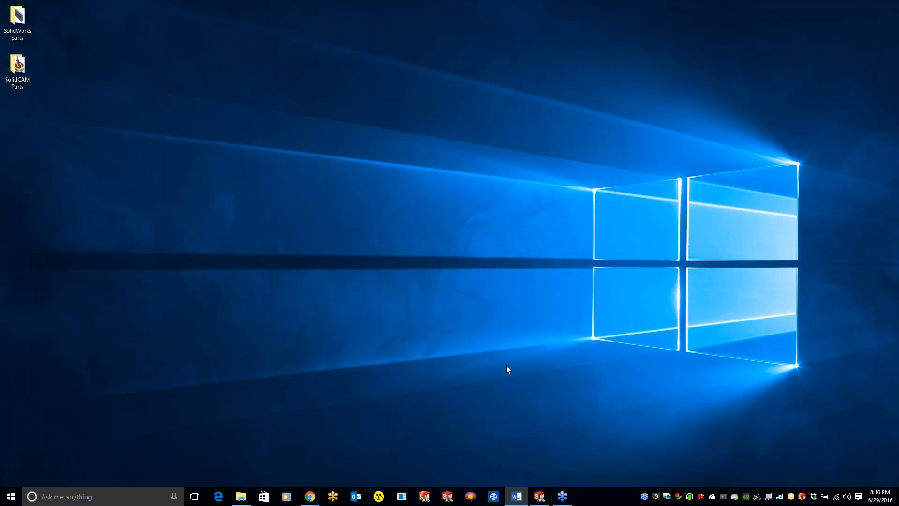
pyautogui.click(240, 497)
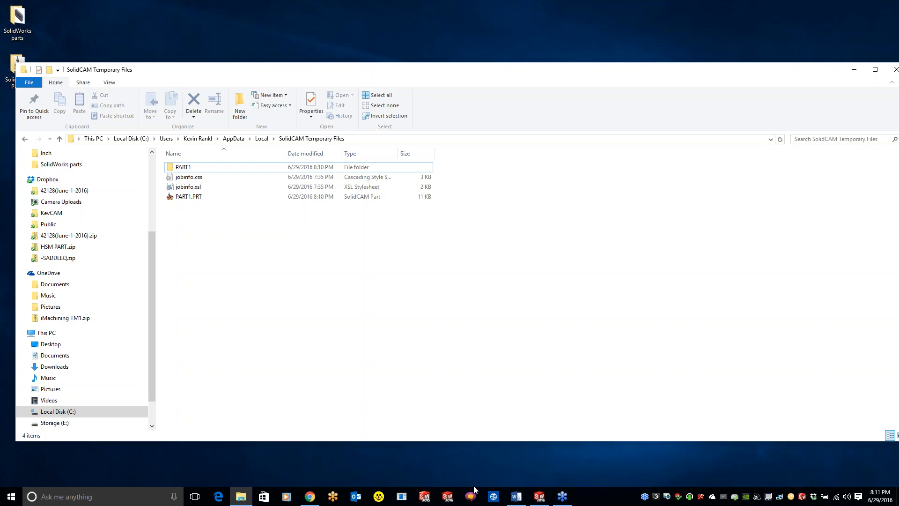
pyautogui.click(544, 503)
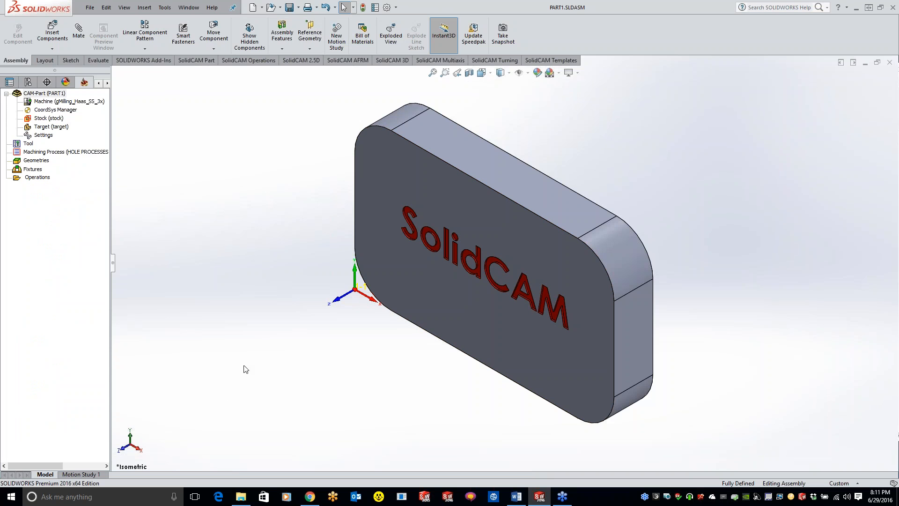
pyautogui.click(240, 495)
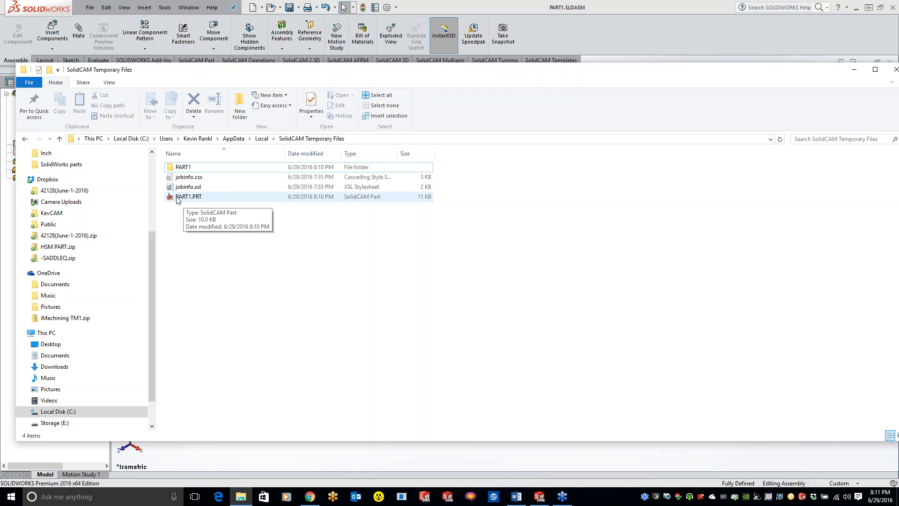
pyautogui.doubleClick(187, 169)
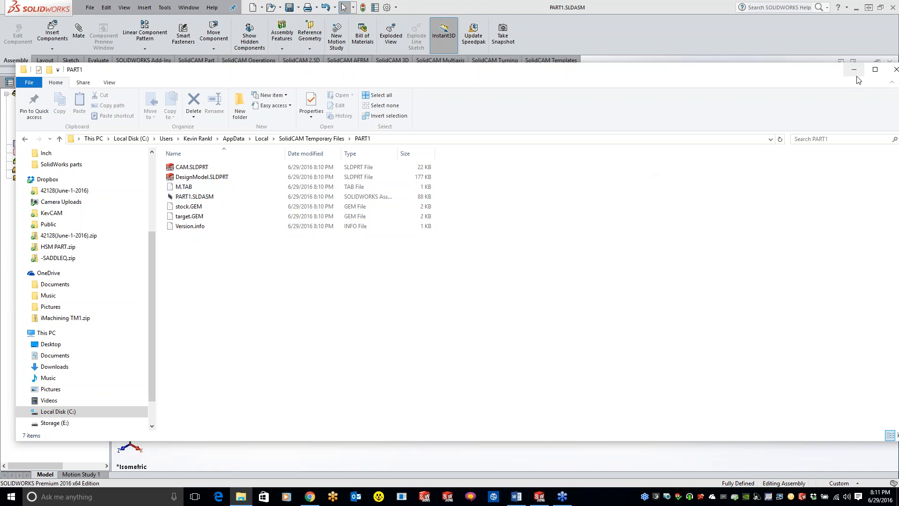
pyautogui.click(302, 139)
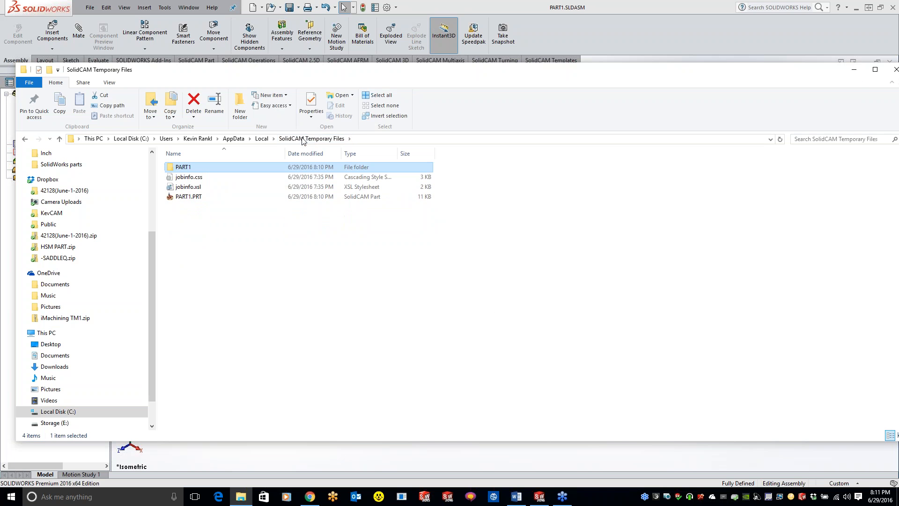
pyautogui.click(854, 69)
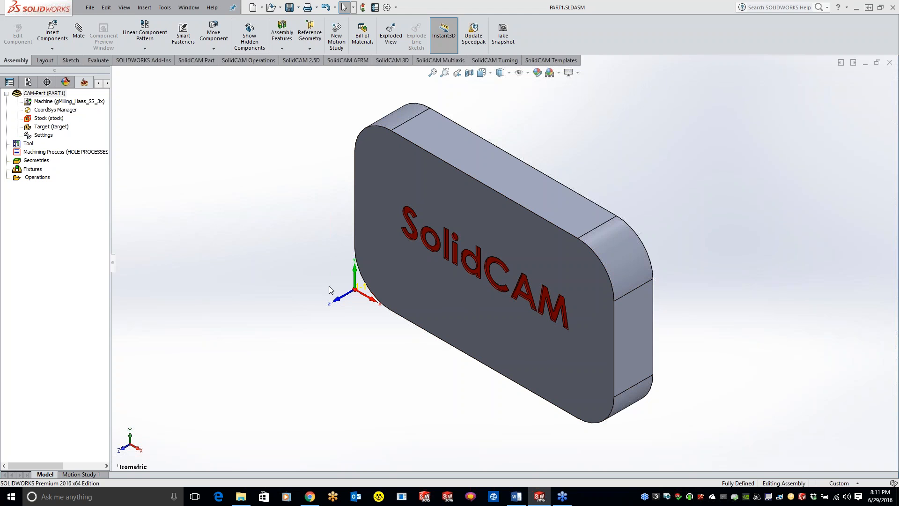
# Step: Close the PART1 CAM-Part in SolidCAM
pyautogui.rightClick(53, 96)
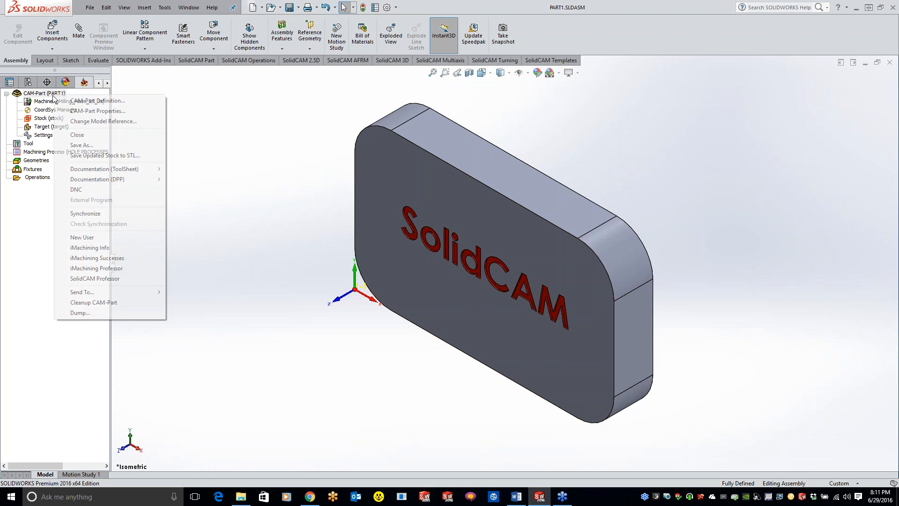
pyautogui.click(87, 134)
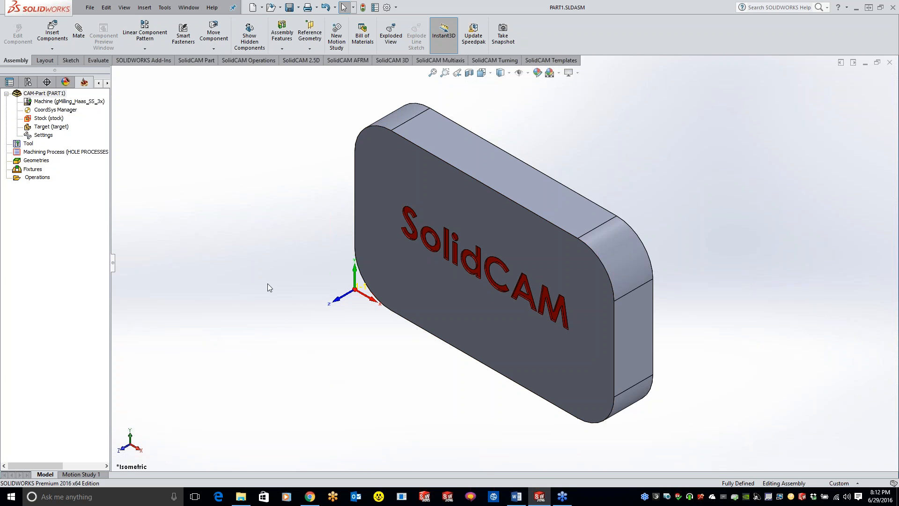
pyautogui.rightClick(42, 93)
pyautogui.click(67, 129)
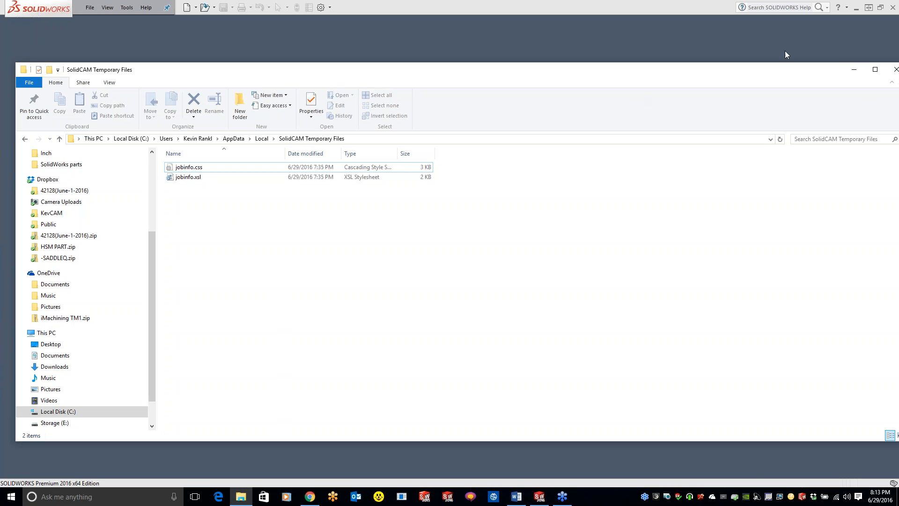
# Step: Minimize SOLIDWORKS and inspect the SolidCAM Parts folder on the desktop for the compressed PART1 CAM-Part
pyautogui.click(853, 69)
pyautogui.click(856, 8)
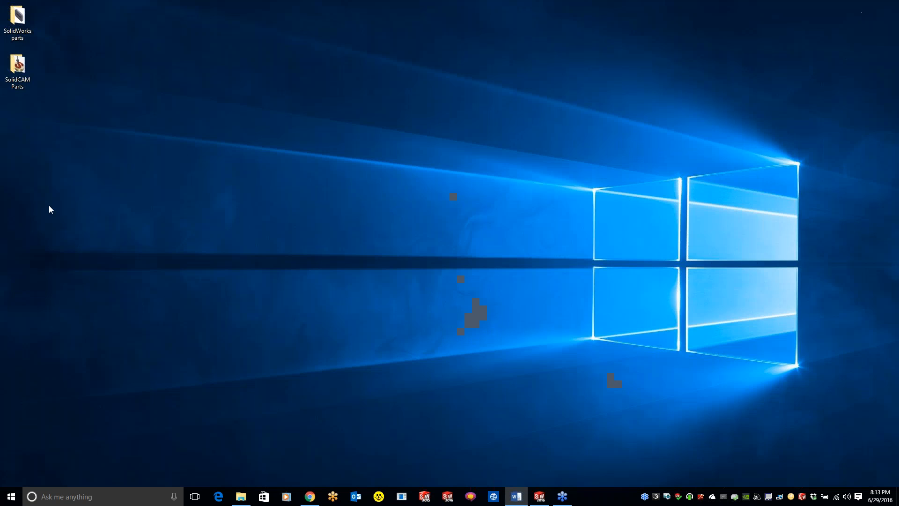
pyautogui.doubleClick(21, 74)
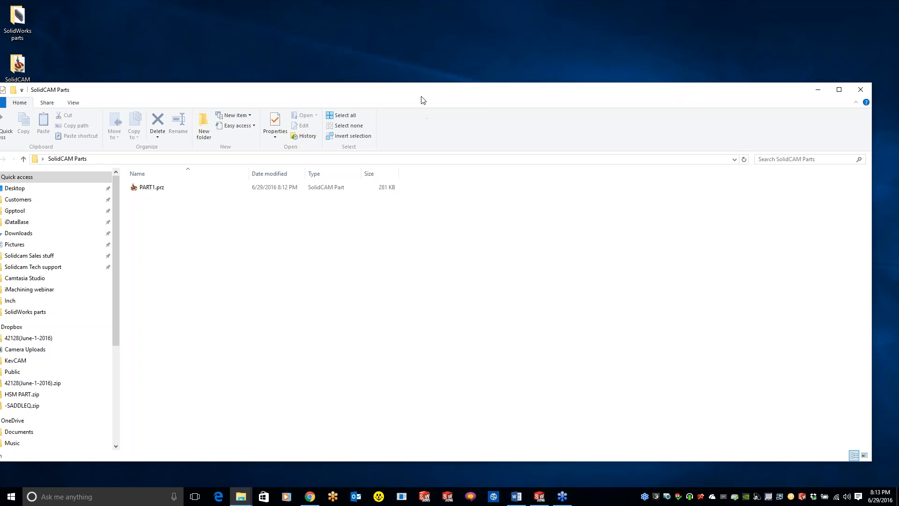
pyautogui.moveTo(452, 89); pyautogui.dragTo(463, 78)
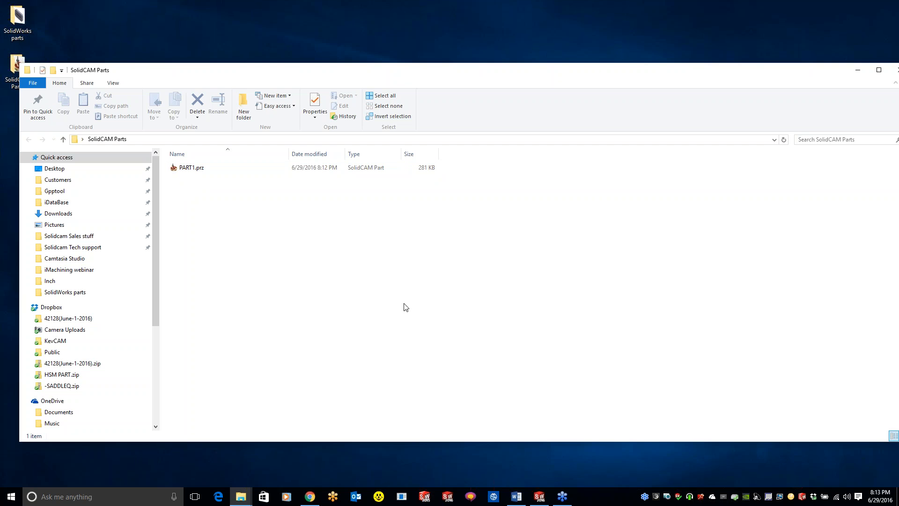
pyautogui.click(857, 70)
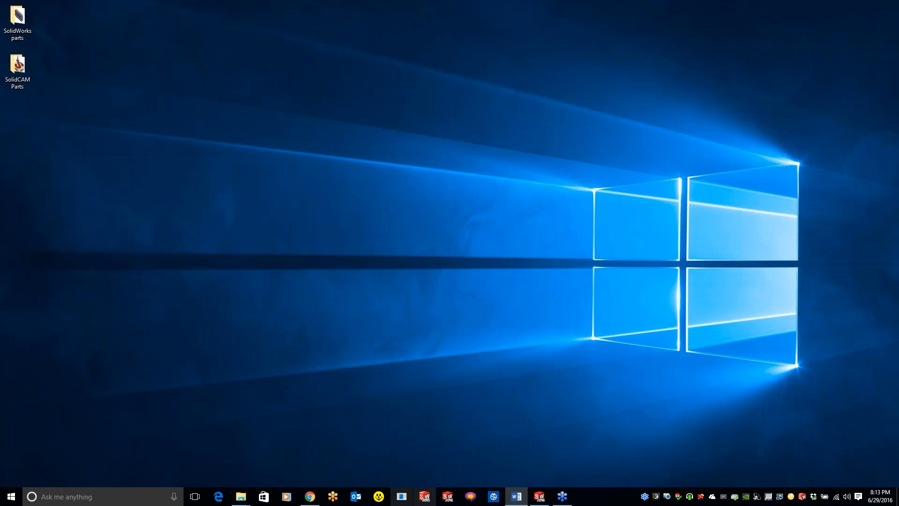
# Step: Return to SOLIDWORKS and reopen PART1.prz of the SolidCAM Parts folder from the recent CAM-Parts
pyautogui.click(540, 497)
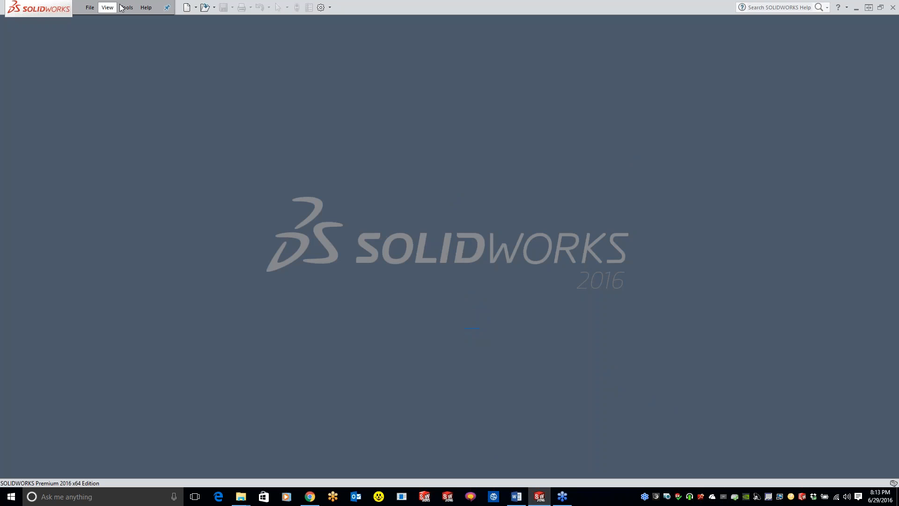
pyautogui.click(127, 7)
pyautogui.moveTo(147, 44)
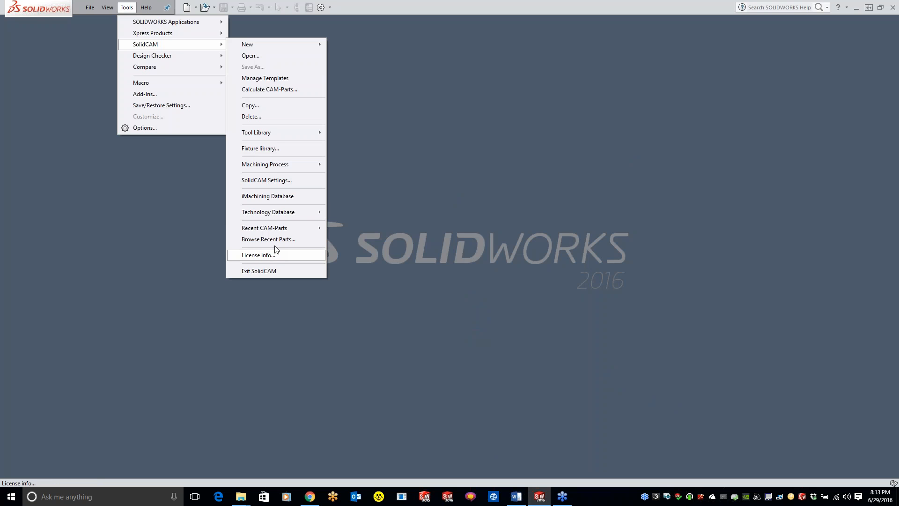
pyautogui.moveTo(279, 228)
pyautogui.click(374, 297)
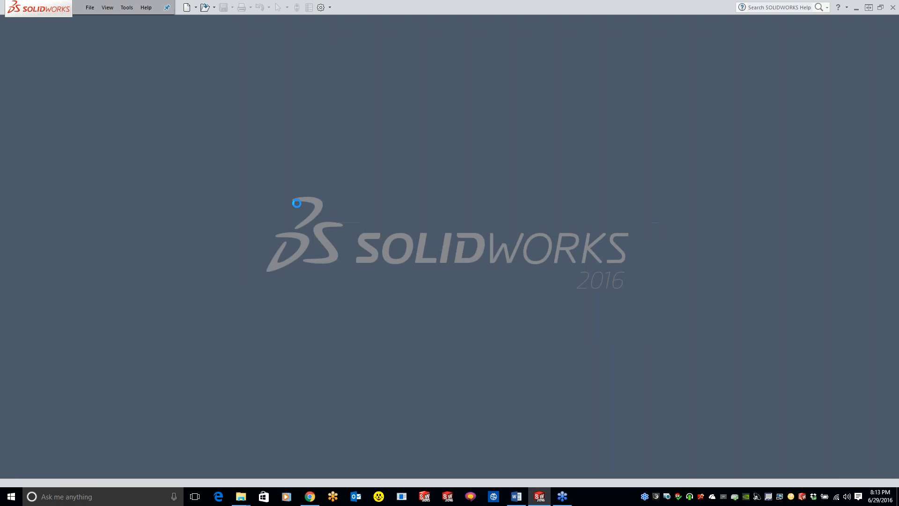
pyautogui.click(53, 93)
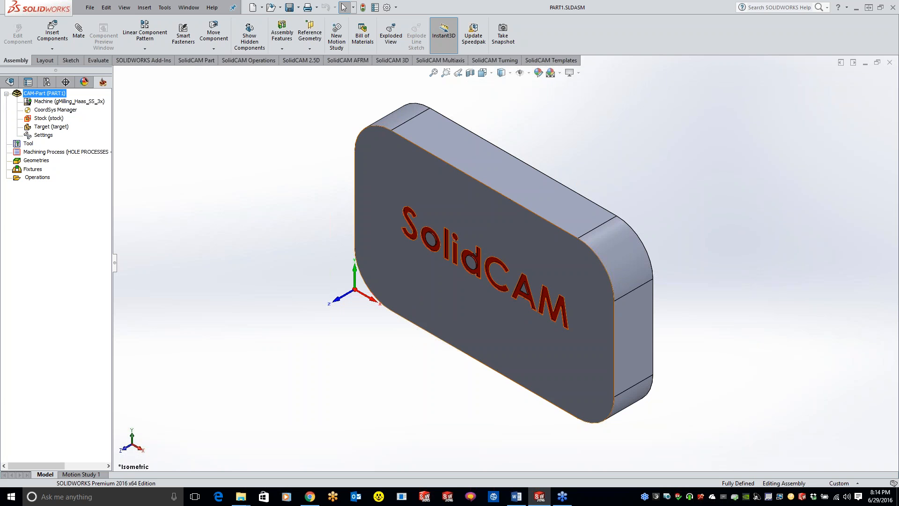
# Step: Check the SolidCAM Temporary Files folder for the PART1 files unpacked from the reopened CAM-Part
pyautogui.moveTo(429, 387); pyautogui.dragTo(475, 411, button='middle')
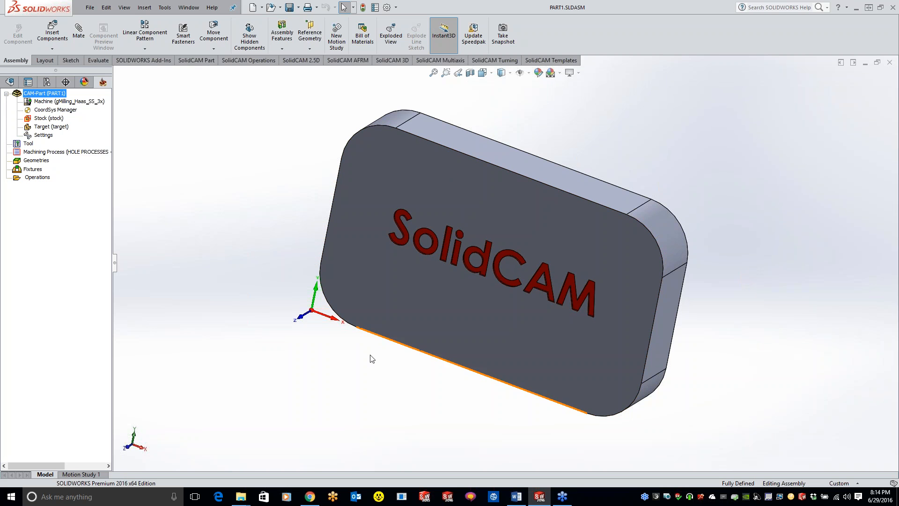
pyautogui.click(241, 496)
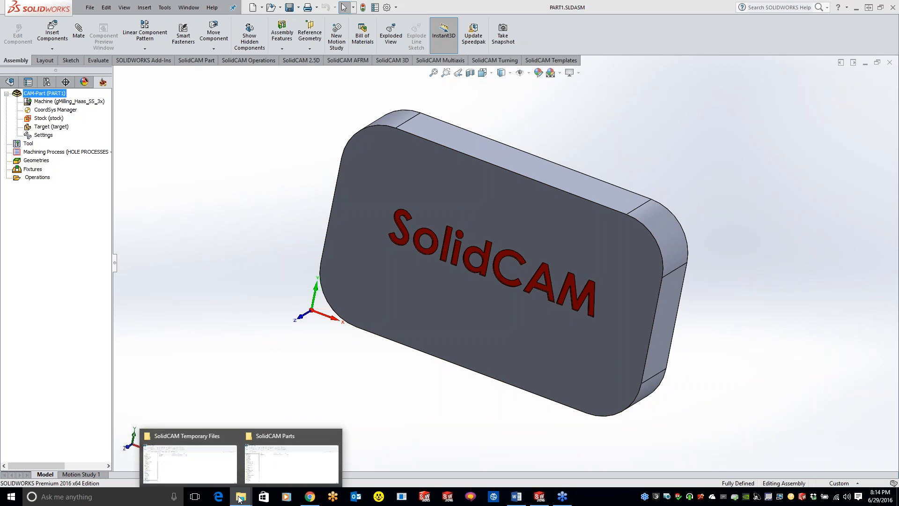
pyautogui.click(202, 468)
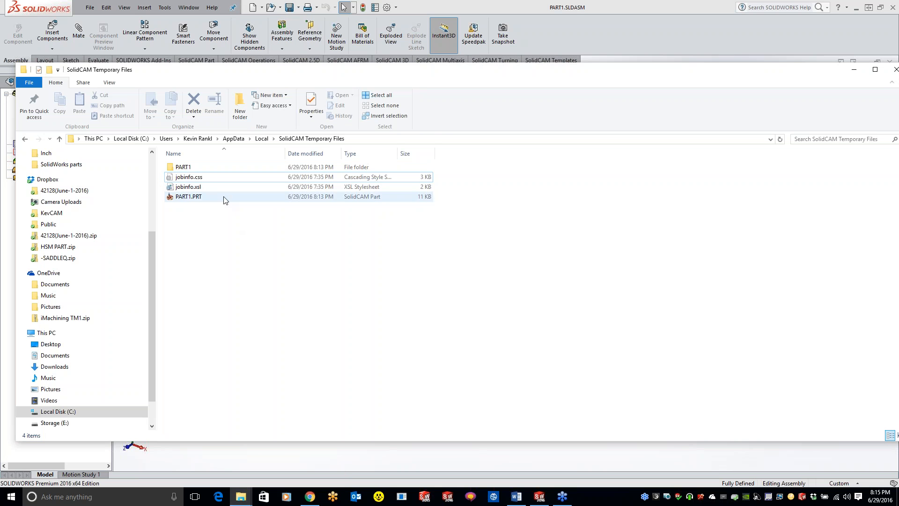
pyautogui.moveTo(715, 75); pyautogui.dragTo(684, 69)
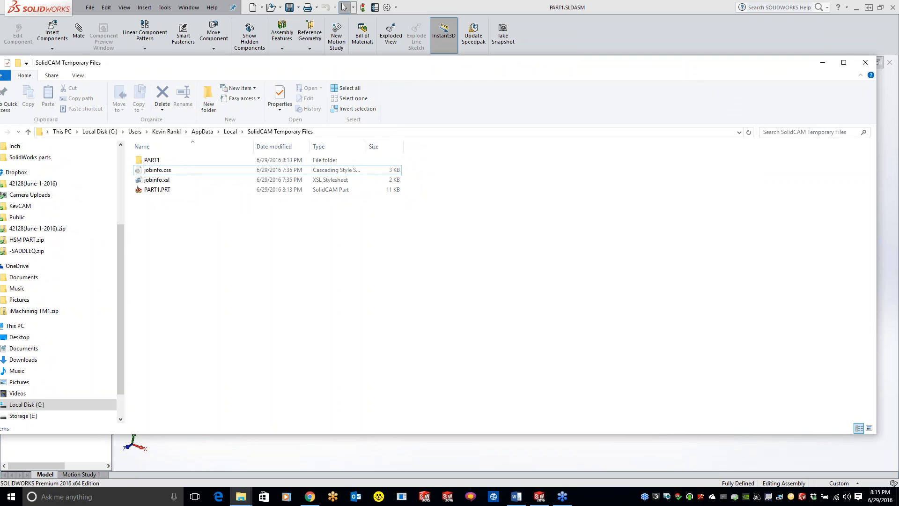
pyautogui.click(822, 63)
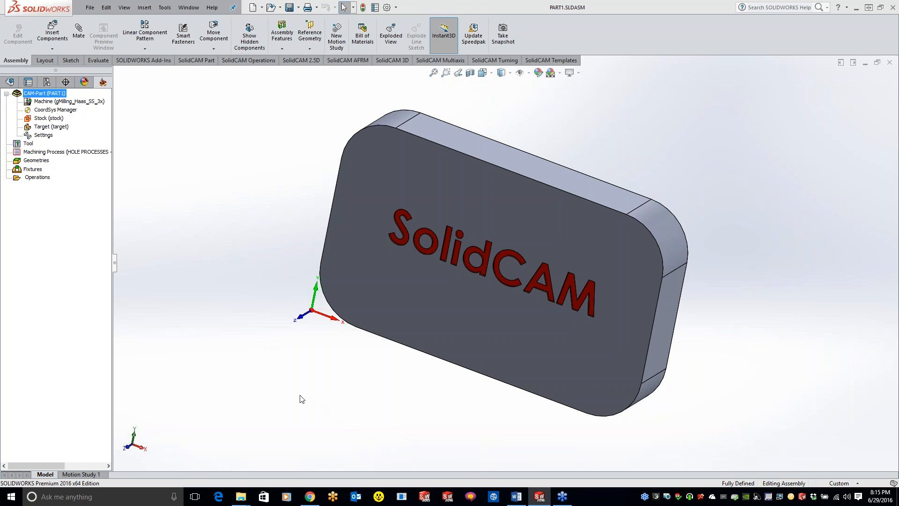
# Step: Terminate SOLIDWORKS without closing the CAM-Part, and look at the PART1 files in the SolidCAM Temporary Files folder
pyautogui.click(402, 497)
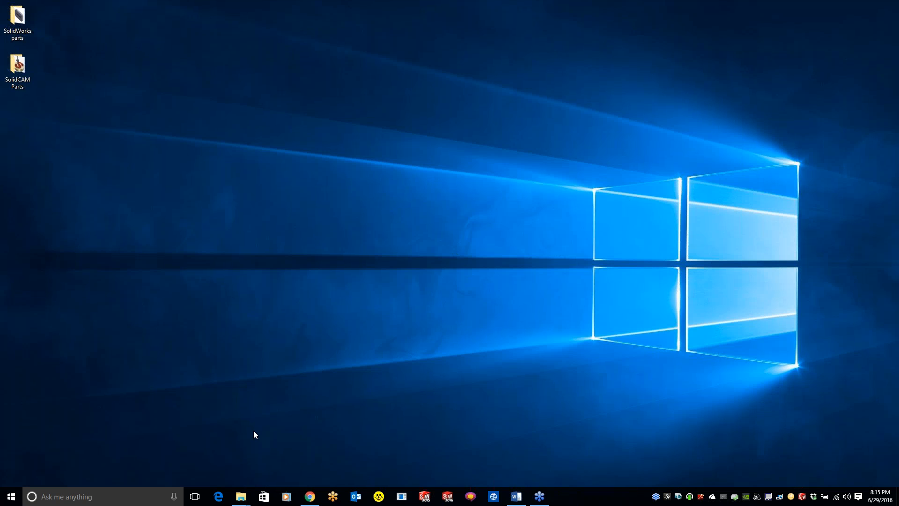
pyautogui.moveTo(241, 496)
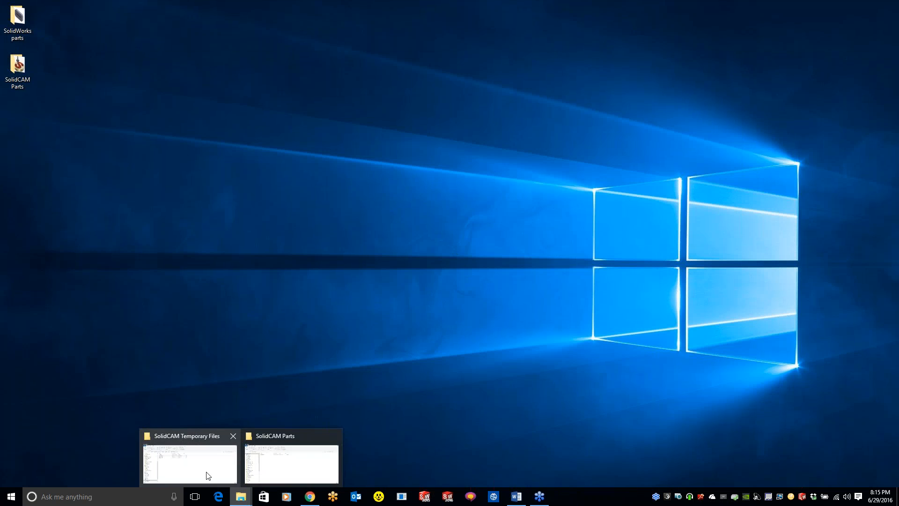
pyautogui.click(206, 471)
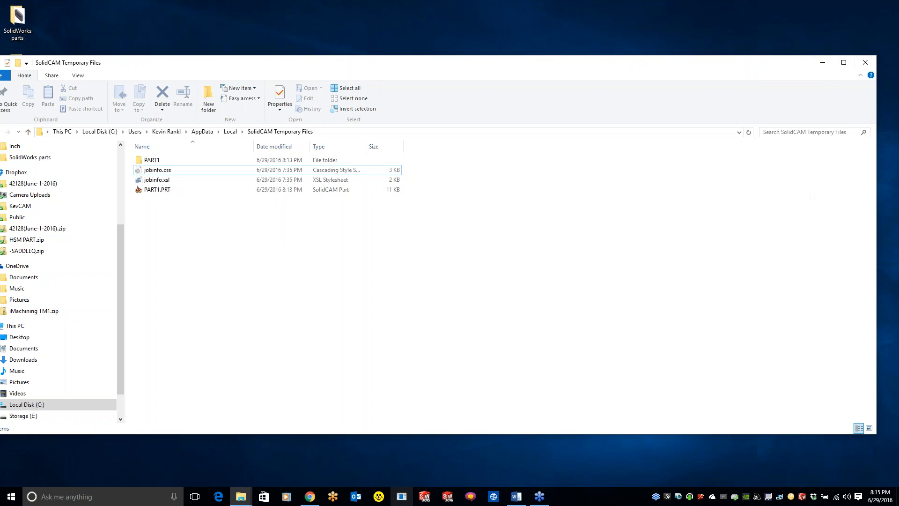
# Step: Restart SOLIDWORKS and reopen PART1.prz from the recent CAM-Parts, continuing with the Temporary Folder version
pyautogui.click(447, 496)
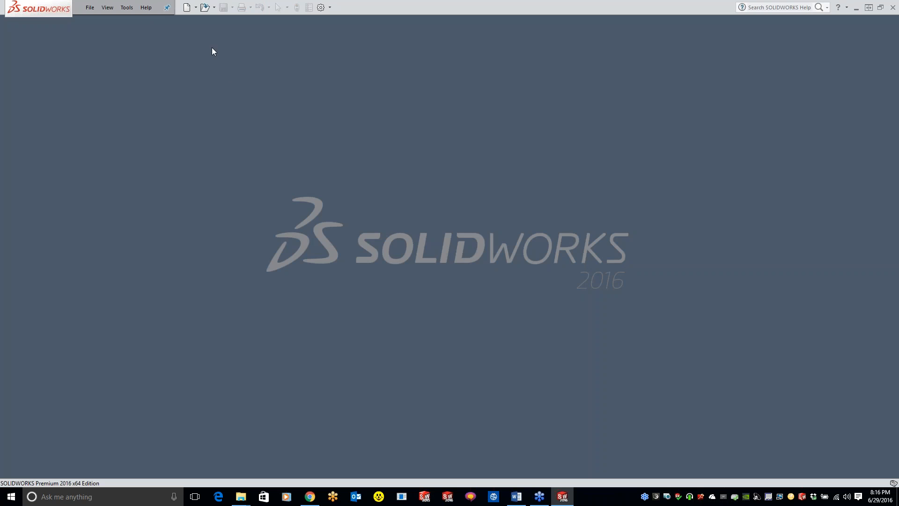
pyautogui.click(127, 8)
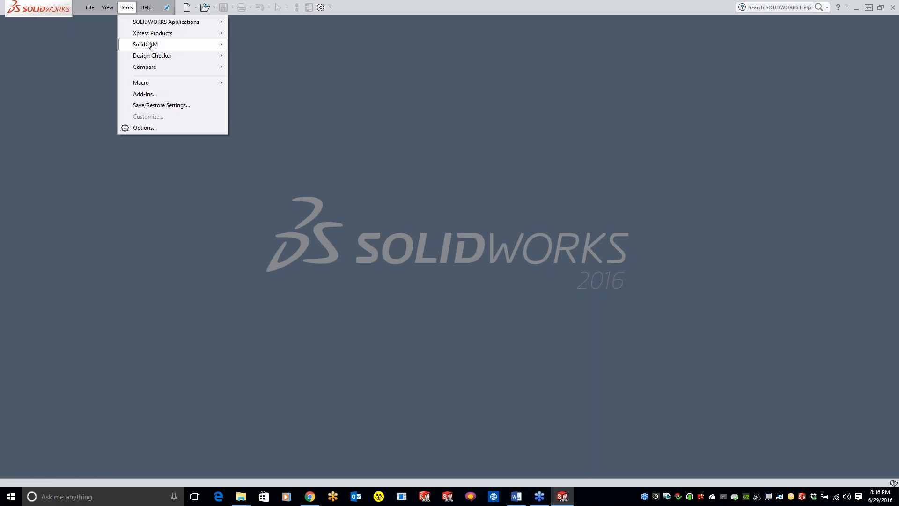
pyautogui.moveTo(149, 44)
pyautogui.moveTo(297, 227)
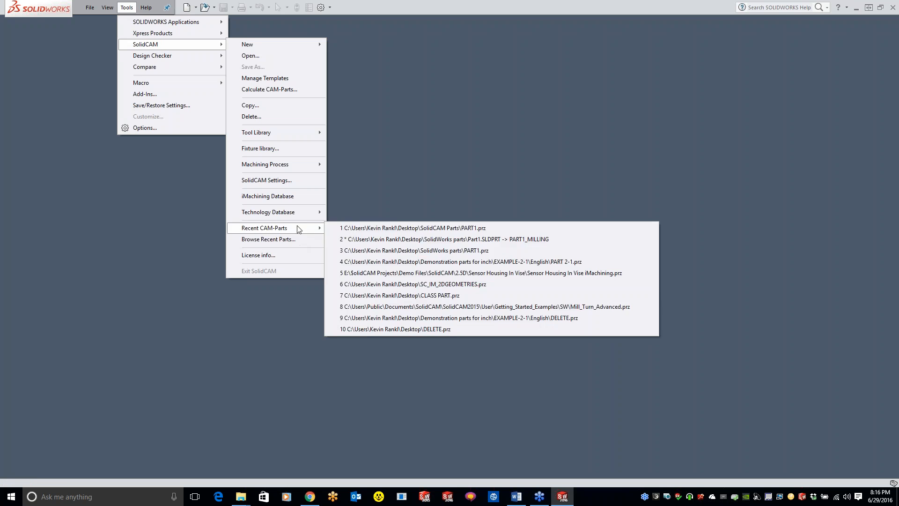
pyautogui.click(396, 228)
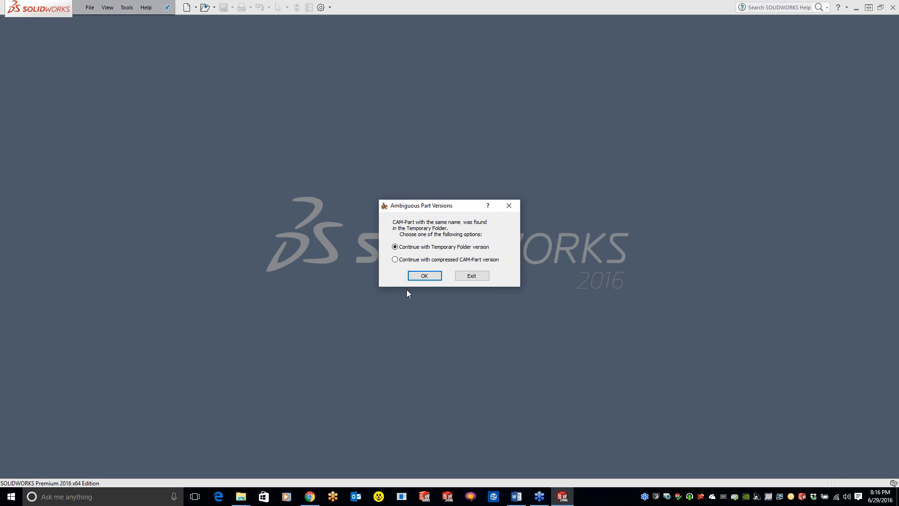
pyautogui.click(425, 277)
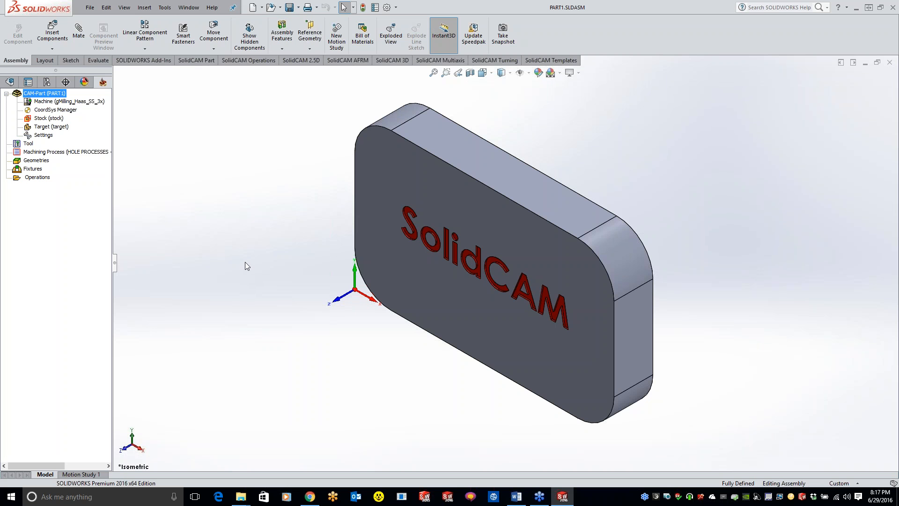
# Step: Close the CAM-Part, and check the contents of the SolidCAM Temporary Files and SolidCAM Parts folders
pyautogui.rightClick(59, 94)
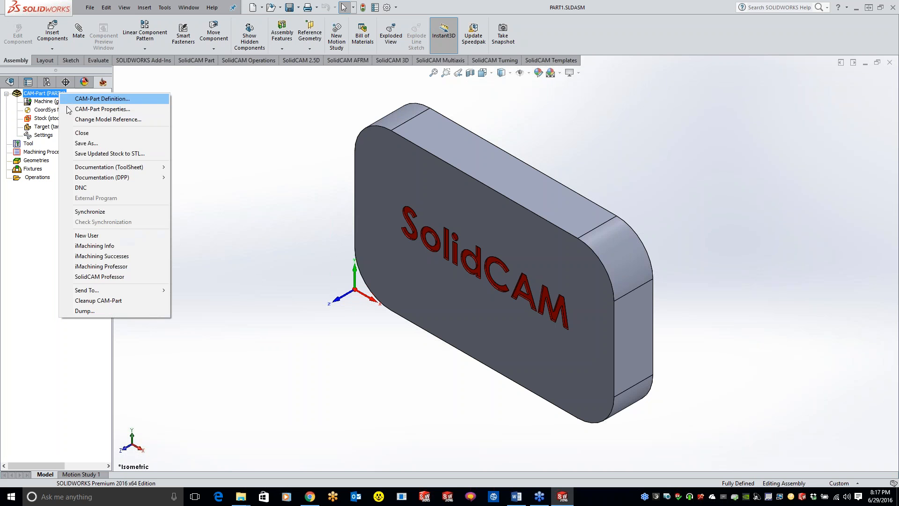
pyautogui.click(154, 132)
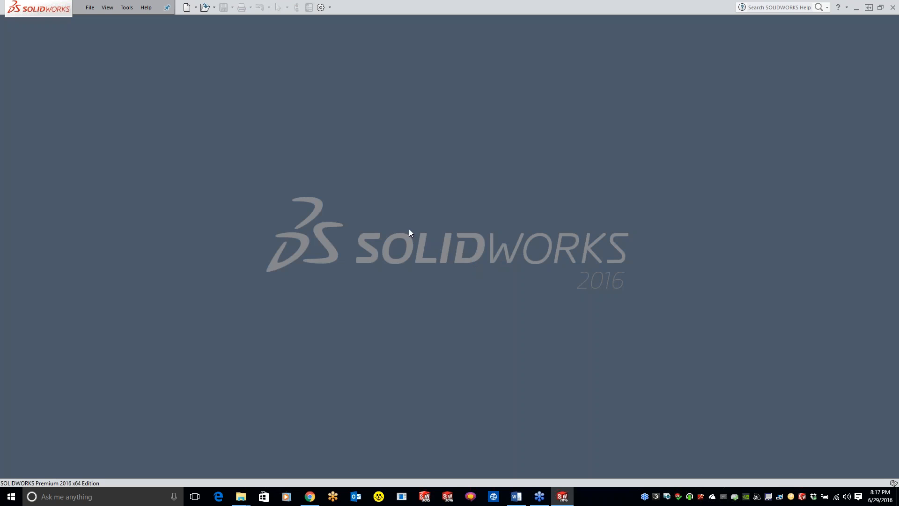
pyautogui.moveTo(241, 497)
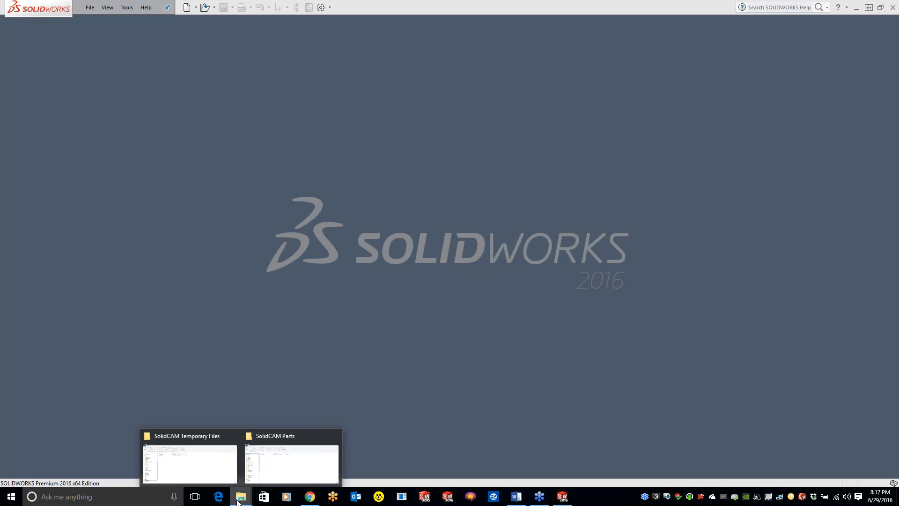
pyautogui.click(210, 462)
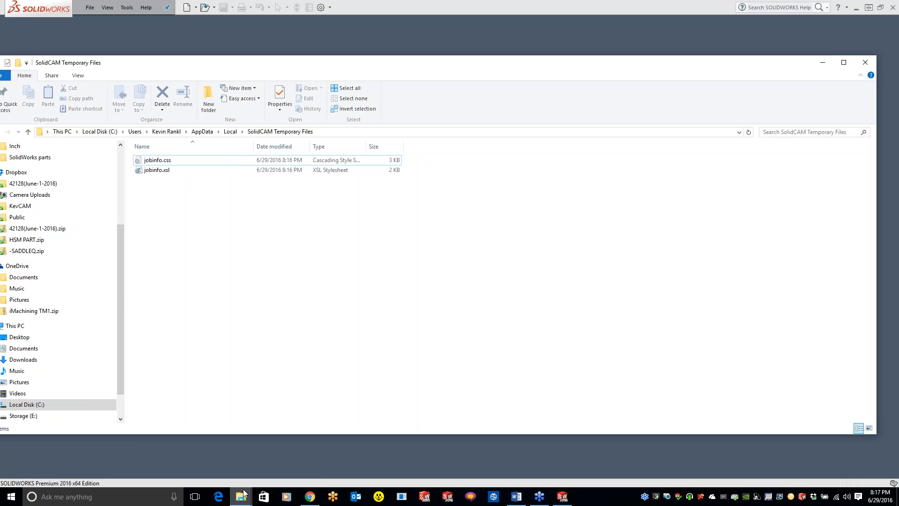
pyautogui.moveTo(240, 496)
pyautogui.click(292, 461)
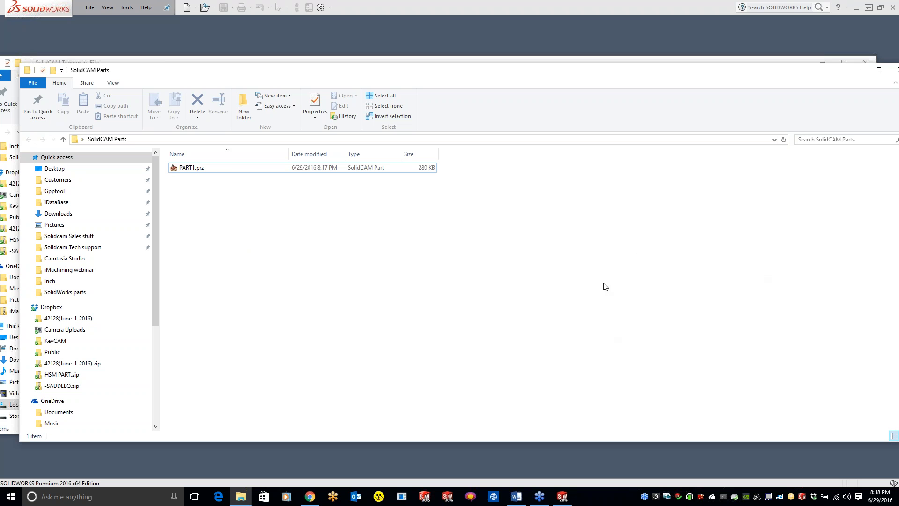
# Step: Delete PART1.prz from the SolidCAM Parts folder
pyautogui.rightClick(191, 169)
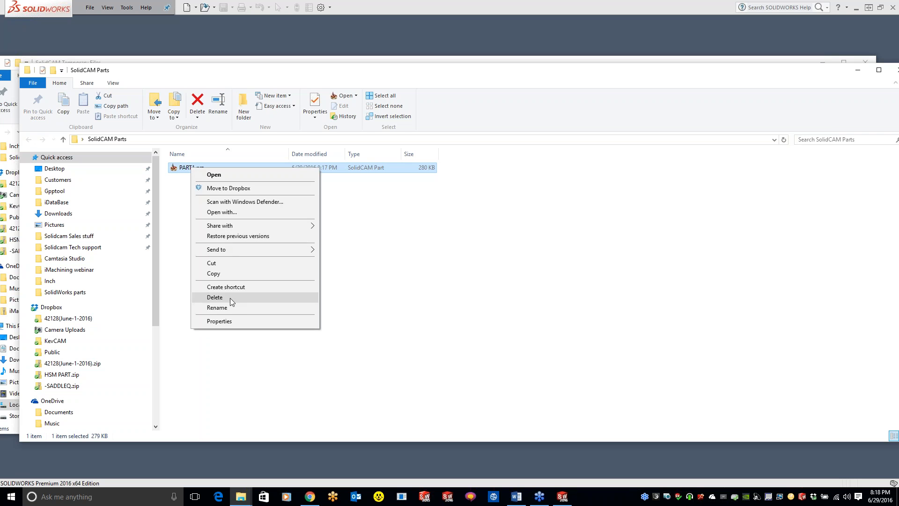
pyautogui.click(286, 297)
pyautogui.click(499, 290)
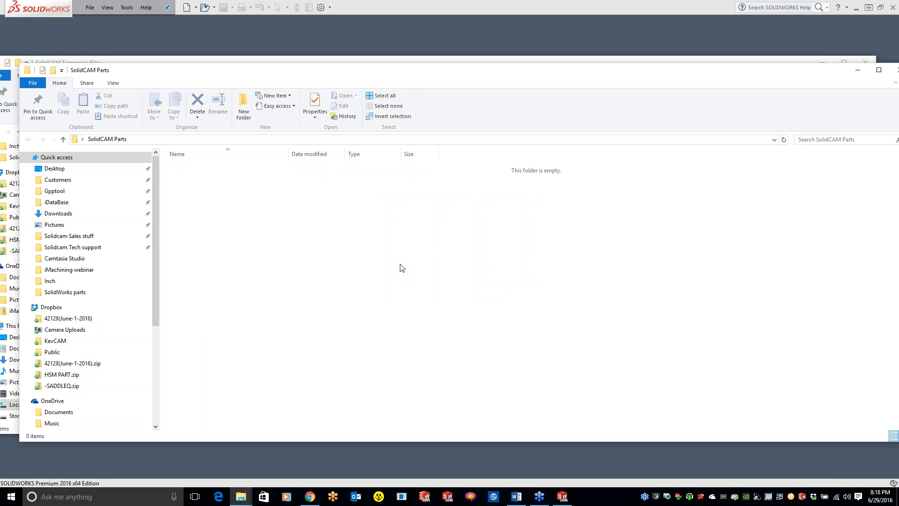
# Step: Minimize both folder windows and reopen Part1.SLDPRT from the recent documents in SOLIDWORKS
pyautogui.click(858, 71)
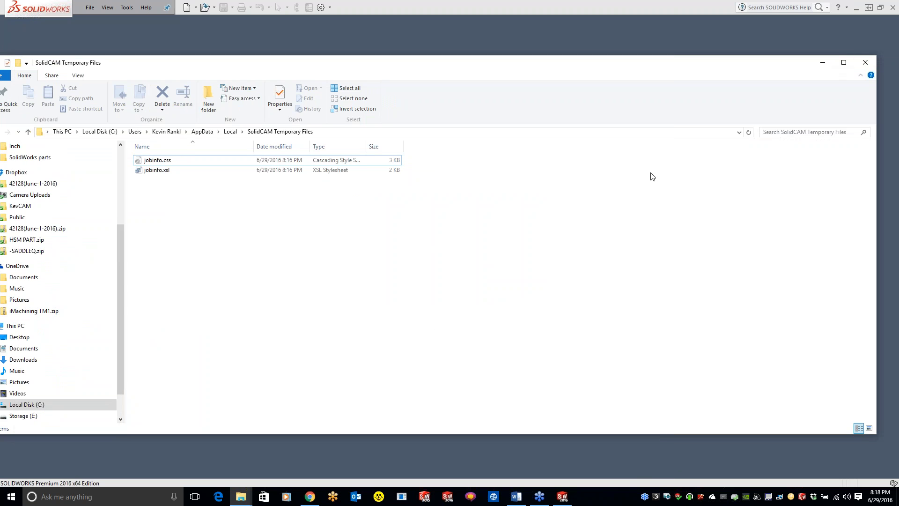
pyautogui.click(822, 62)
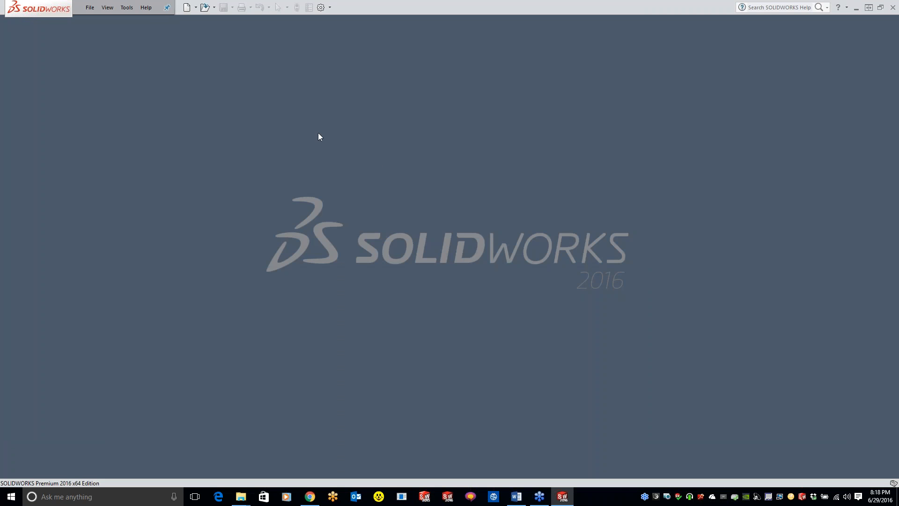
pyautogui.press('r')
pyautogui.click(229, 149)
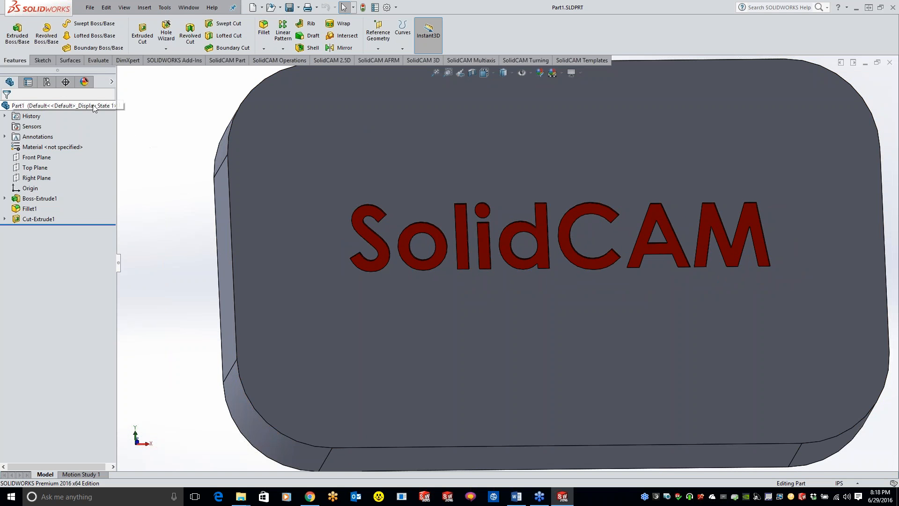
pyautogui.click(165, 8)
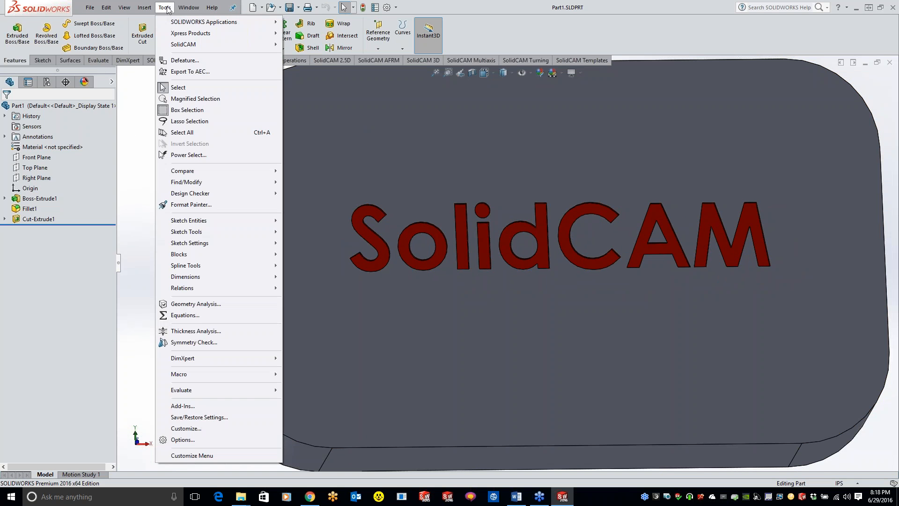
pyautogui.moveTo(188, 45)
pyautogui.moveTo(307, 48)
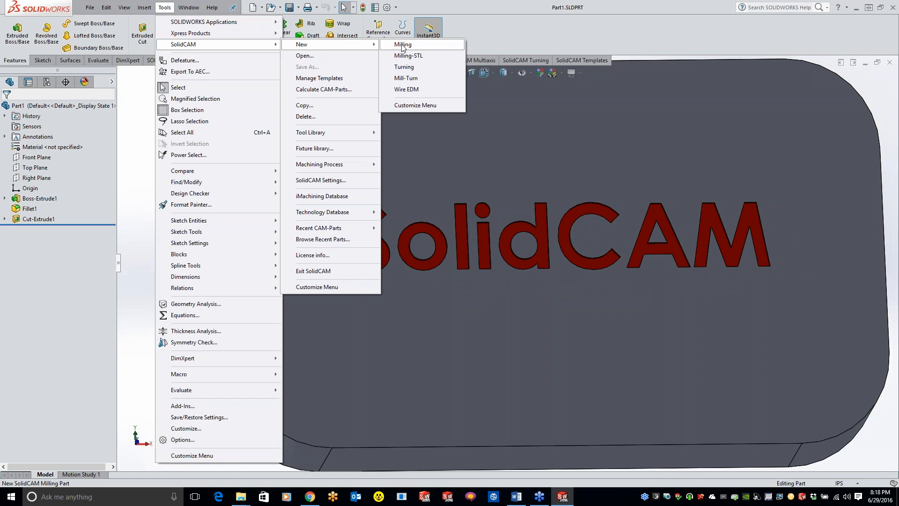
pyautogui.click(386, 46)
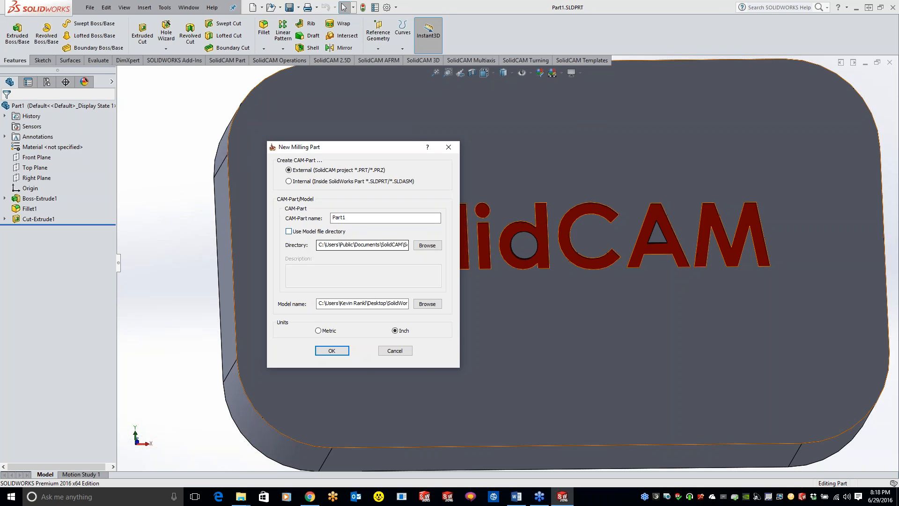
pyautogui.click(405, 352)
# Step: Disable creating new CAM-Parts in compressed mode in the SolidCAM CAM-Part settings
pyautogui.click(166, 9)
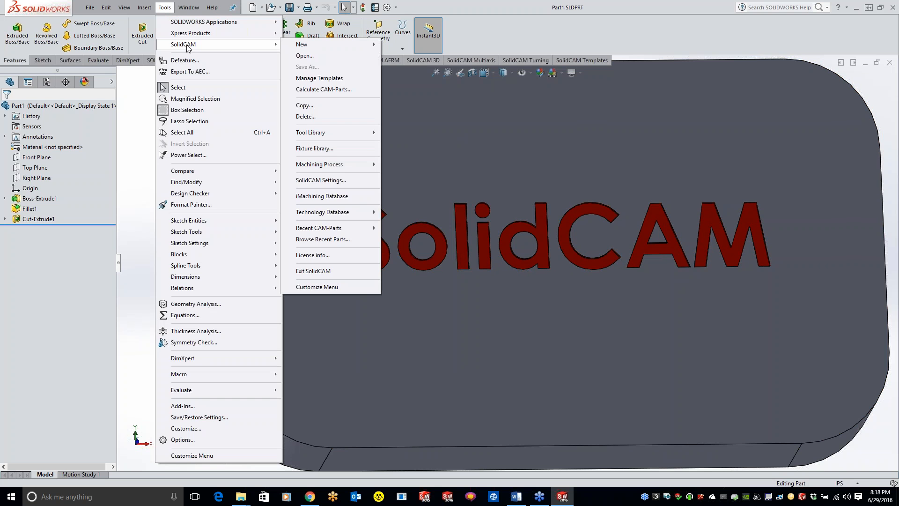
pyautogui.click(309, 181)
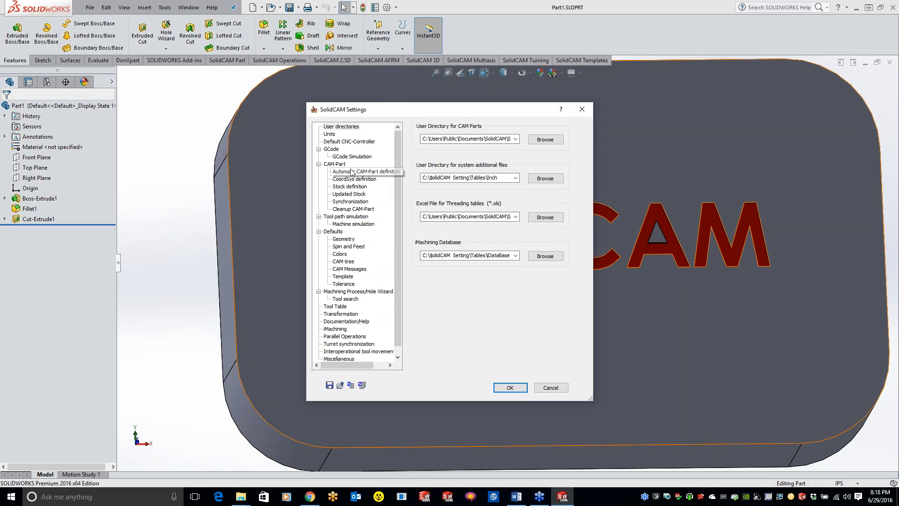
pyautogui.click(334, 164)
pyautogui.click(425, 202)
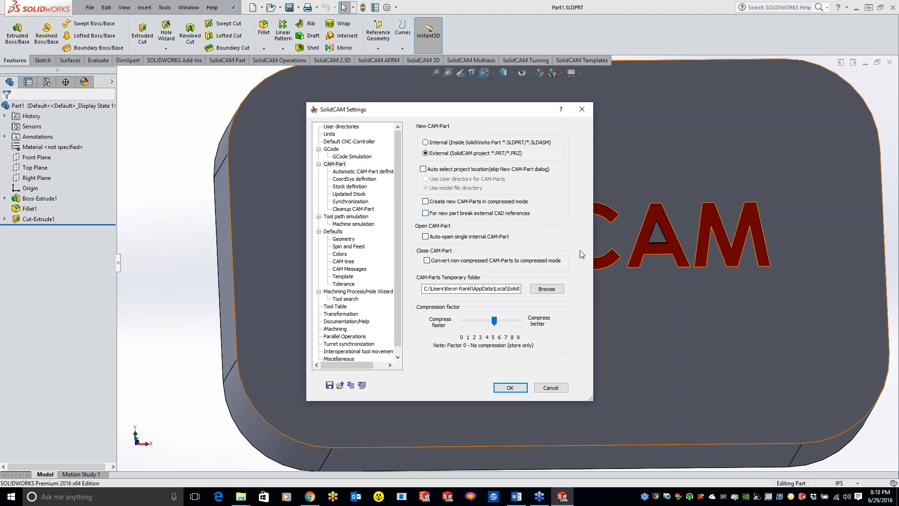
pyautogui.click(509, 387)
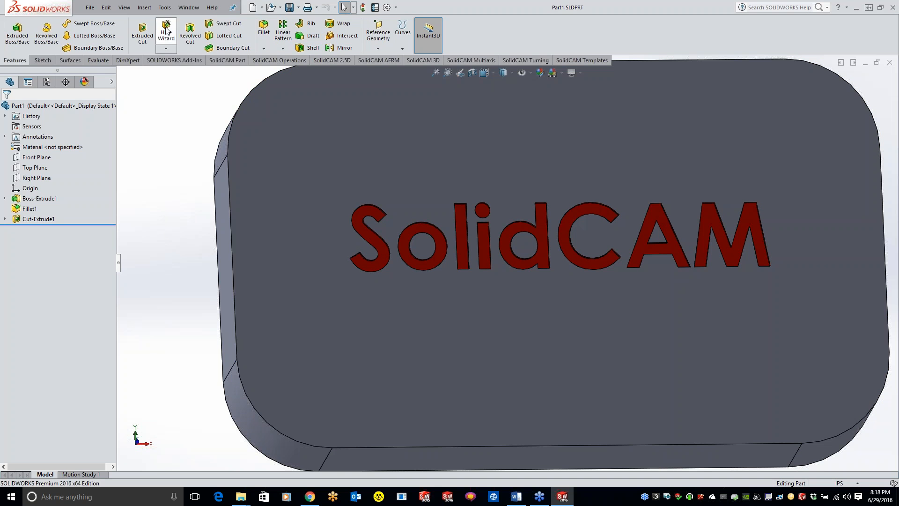
# Step: Create a new external milling CAM-Part named Part1 in inches, stored in the SolidCAM Parts folder on the Desktop
pyautogui.click(164, 8)
pyautogui.moveTo(173, 46)
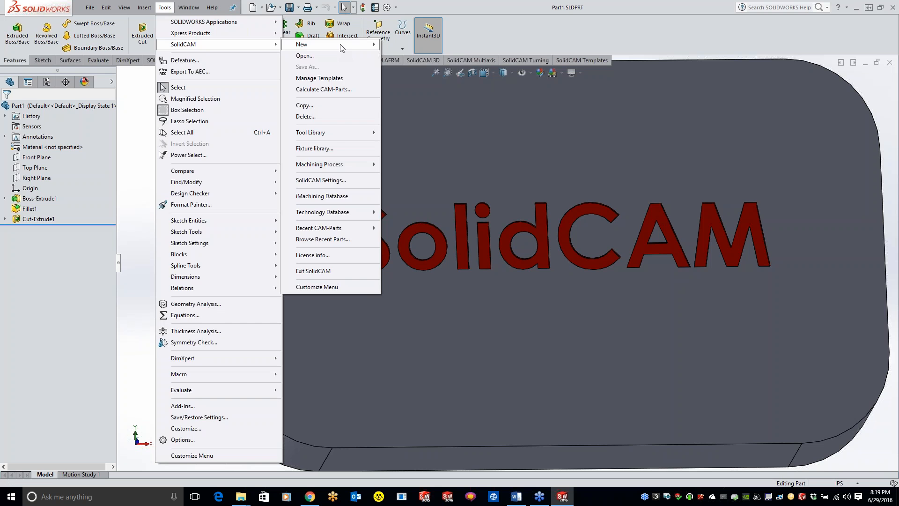
pyautogui.moveTo(346, 46)
pyautogui.click(403, 44)
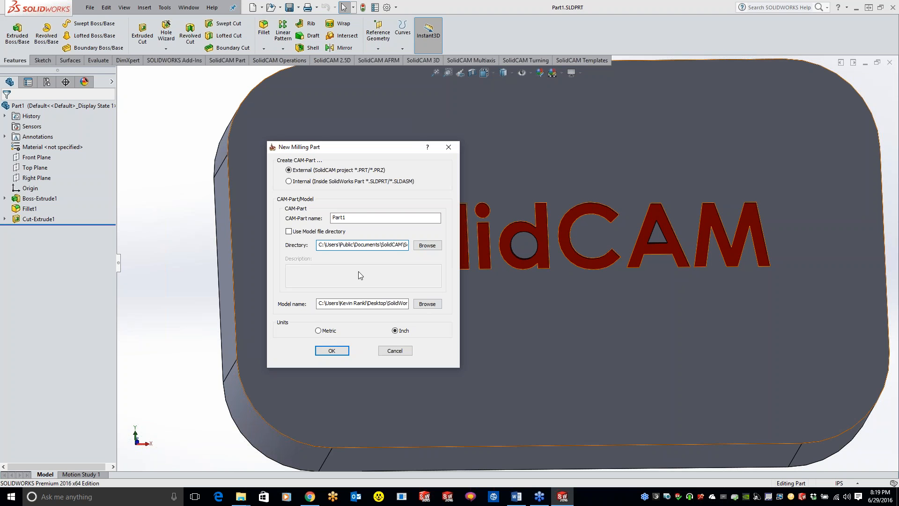
pyautogui.press('Right')
pyautogui.press('Right')
pyautogui.press('Right')
pyautogui.press('Right')
pyautogui.press('Right')
pyautogui.press('Right')
pyautogui.press('Right')
pyautogui.press('Right')
pyautogui.press('Right')
pyautogui.press('Right')
pyautogui.press('Right')
pyautogui.press('Right')
pyautogui.press('Right')
pyautogui.press('Right')
pyautogui.press('Right')
pyautogui.press('Right')
pyautogui.press('Right')
pyautogui.press('Right')
pyautogui.press('Right')
pyautogui.click(424, 246)
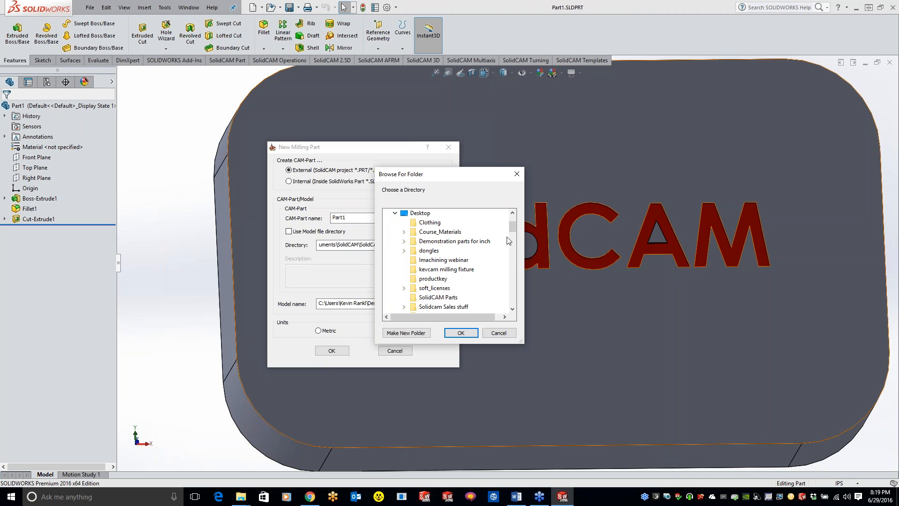
pyautogui.click(424, 298)
pyautogui.click(461, 334)
pyautogui.click(332, 351)
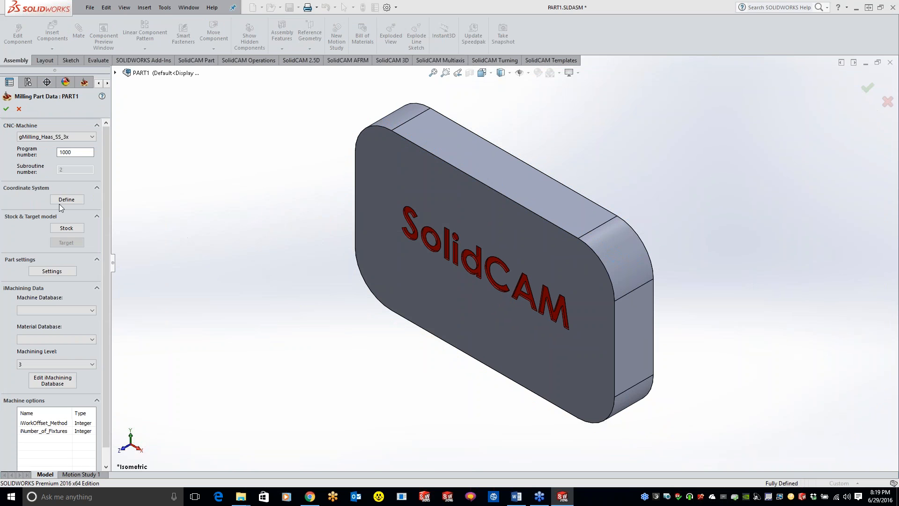
# Step: Define the machine coordinate system on the engraved front face and the stock as a box around the solid, and accept the part data
pyautogui.click(66, 199)
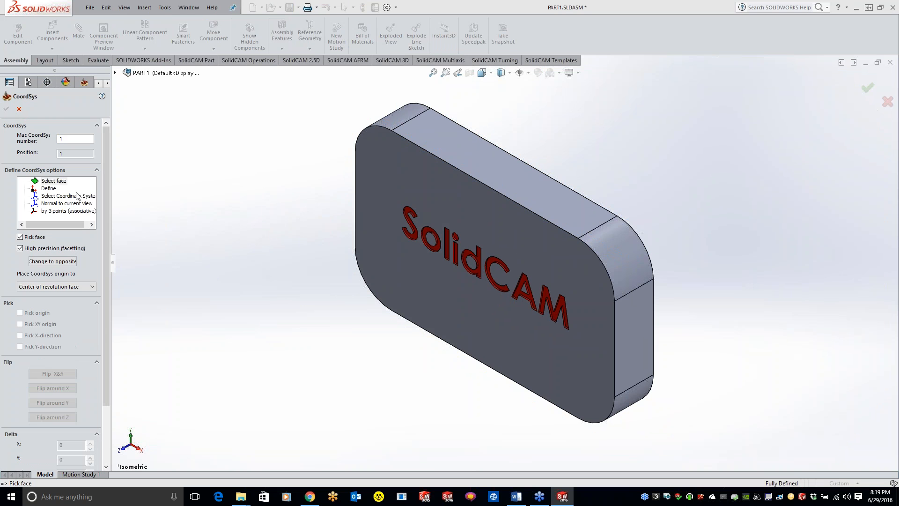
pyautogui.click(431, 196)
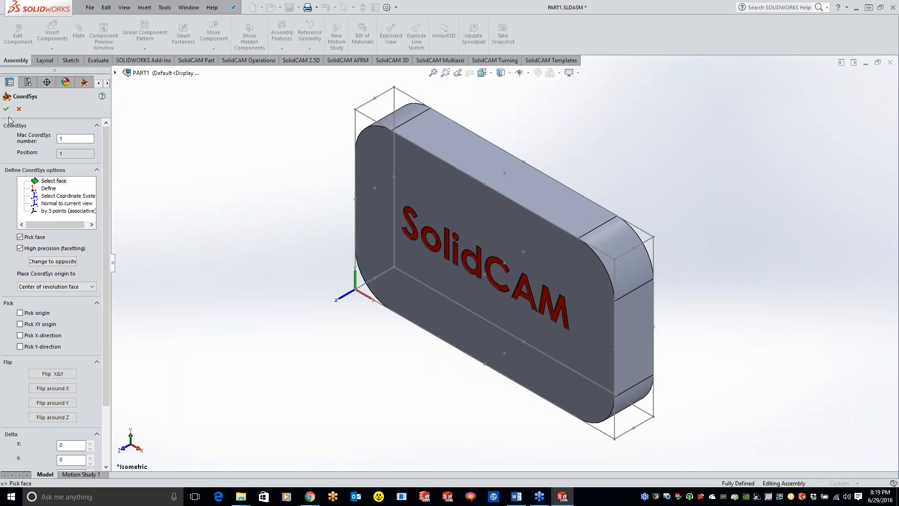
pyautogui.click(6, 109)
pyautogui.click(409, 384)
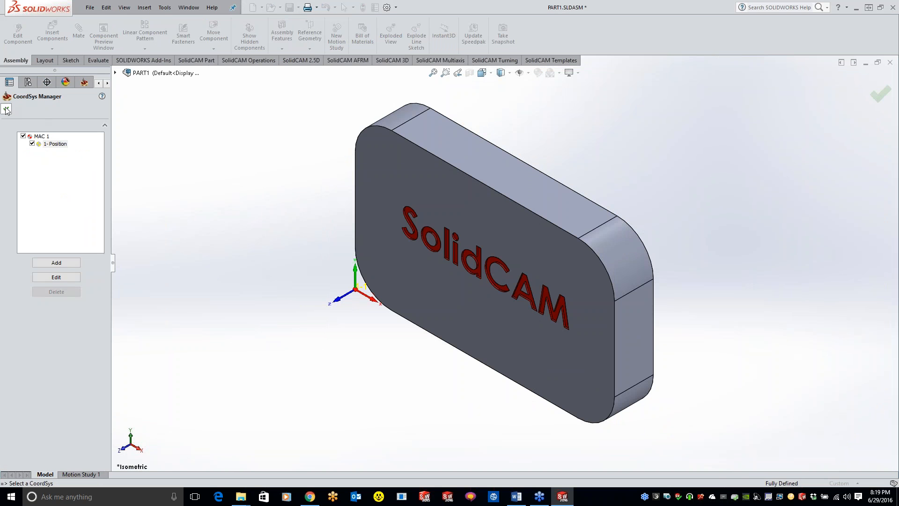
pyautogui.click(6, 109)
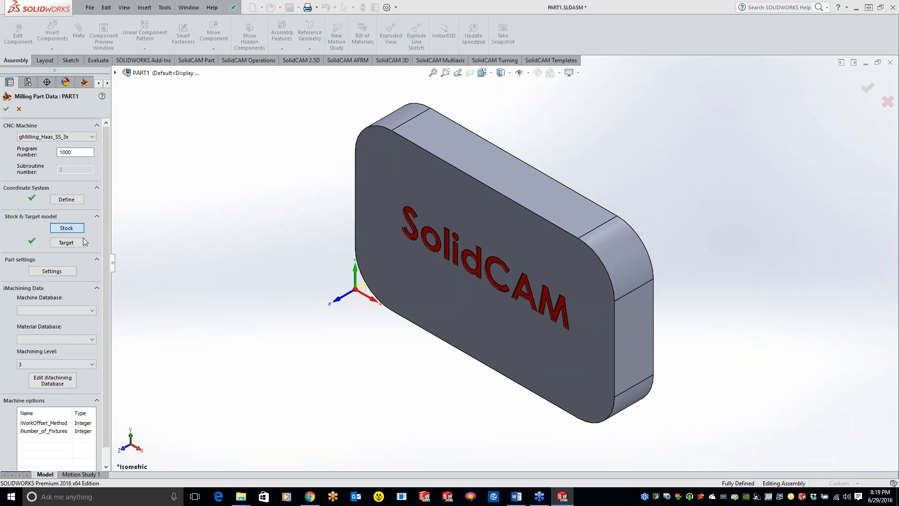
pyautogui.click(374, 204)
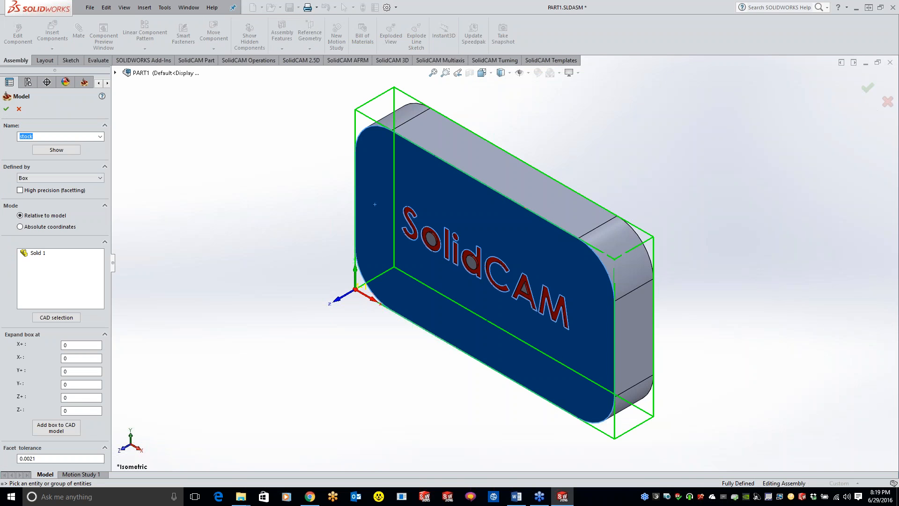
pyautogui.click(6, 109)
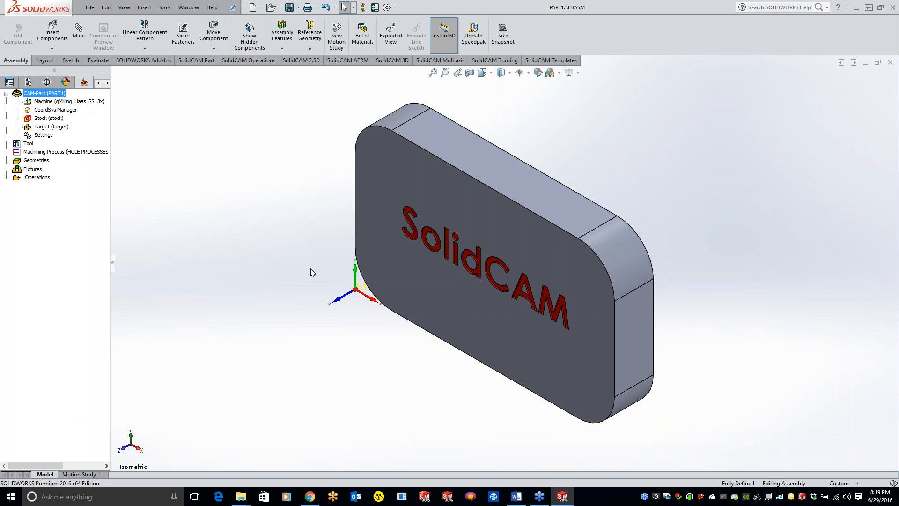
# Step: Check the SolidCAM Parts folder for the files of the open CAM-Part, and return to the model
pyautogui.moveTo(223, 226); pyautogui.dragTo(307, 193, button='middle')
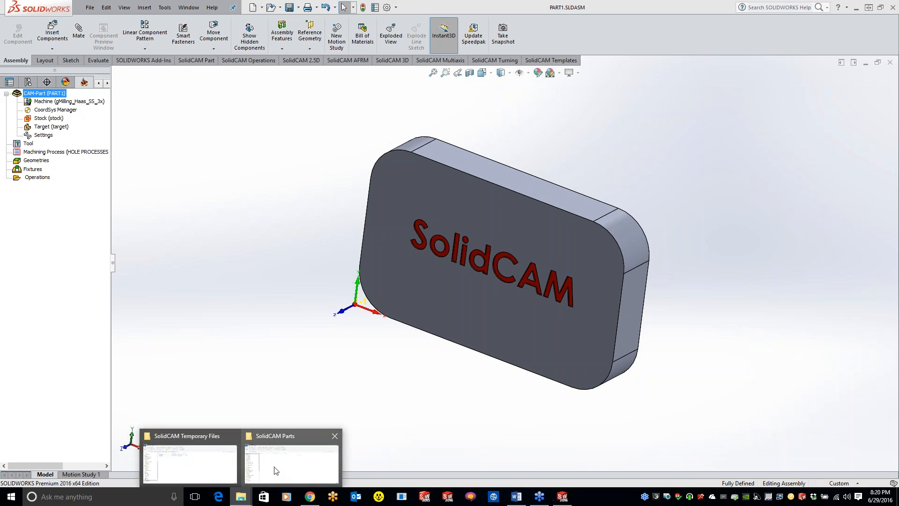
pyautogui.click(289, 449)
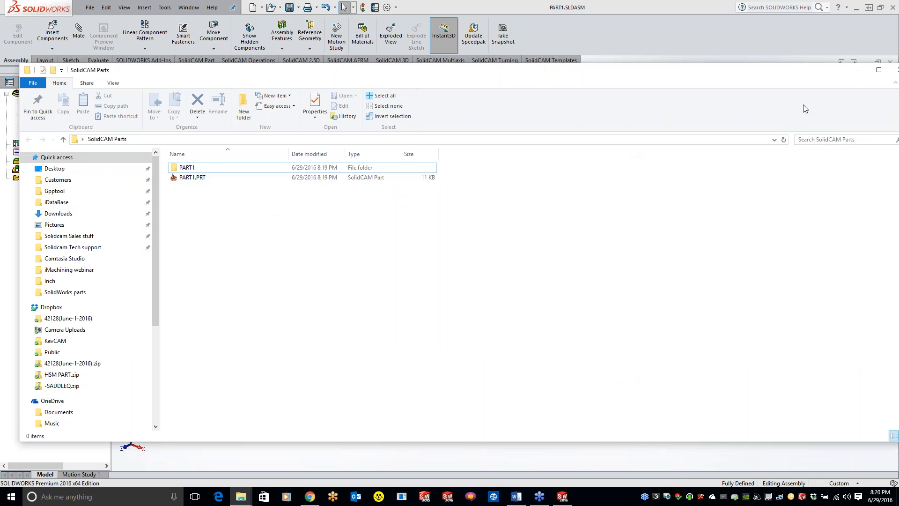
pyautogui.click(858, 70)
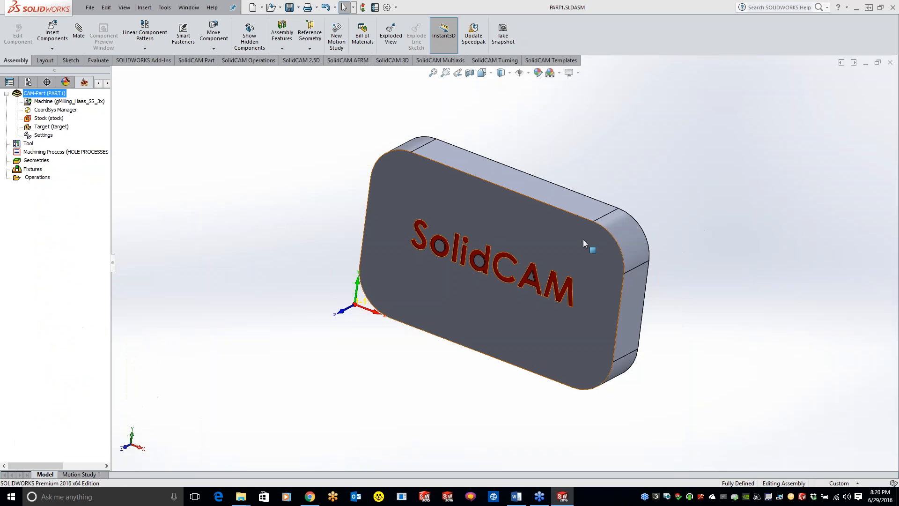
# Step: Close the CAM-Part and open the PART1 subfolder of SolidCAM Parts to examine its files
pyautogui.rightClick(53, 94)
pyautogui.click(78, 132)
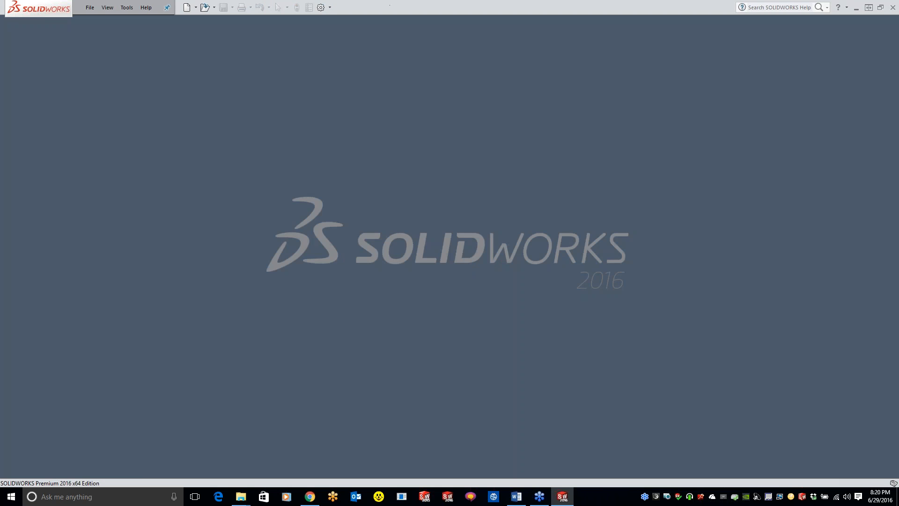
pyautogui.moveTo(239, 500)
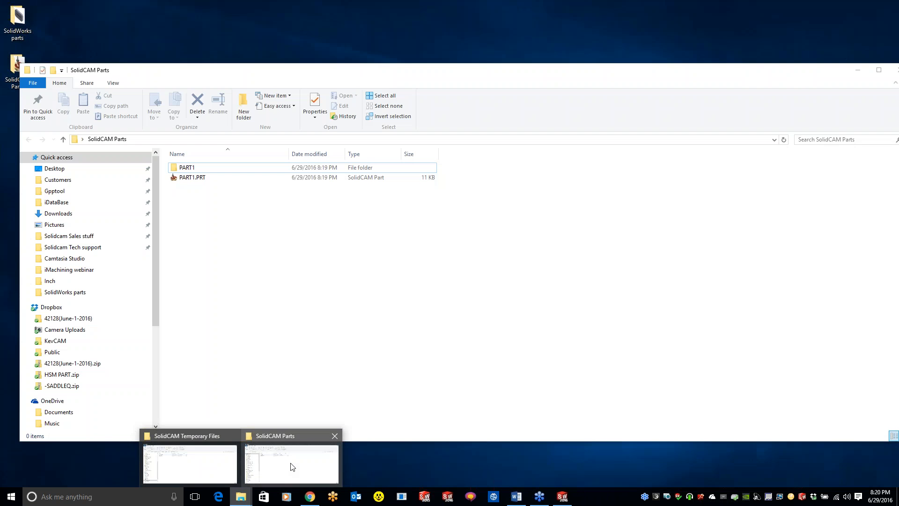
pyautogui.click(291, 464)
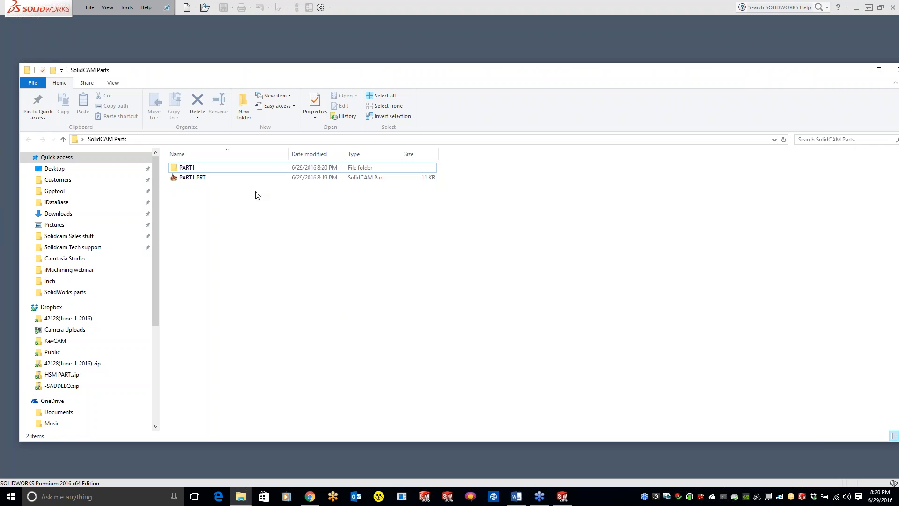
pyautogui.click(192, 170)
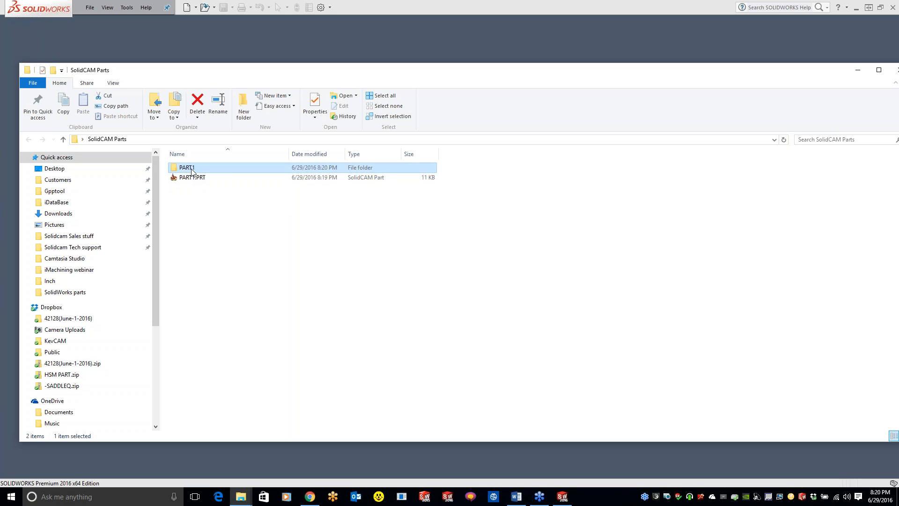
pyautogui.doubleClick(191, 170)
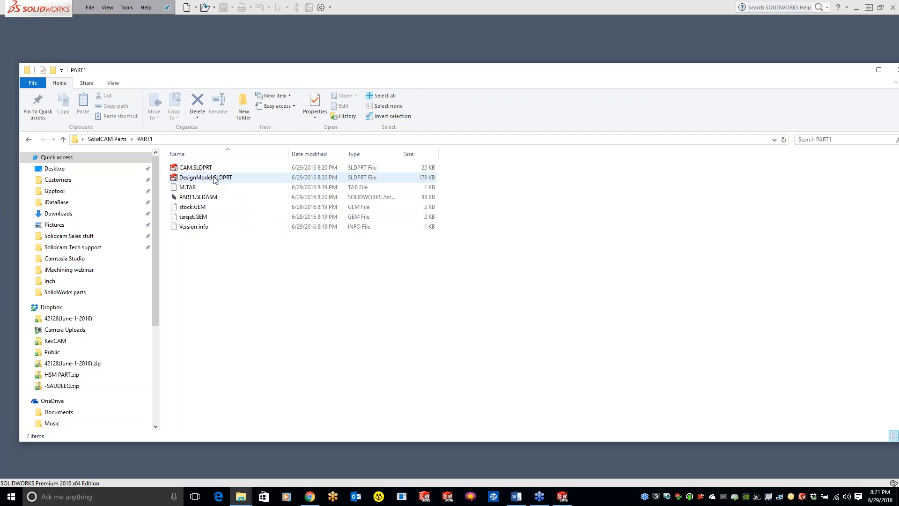
# Step: Open DesignModel.SLDPRT from the PART1 folder to examine the copied model, close it, and return to the folder
pyautogui.doubleClick(207, 178)
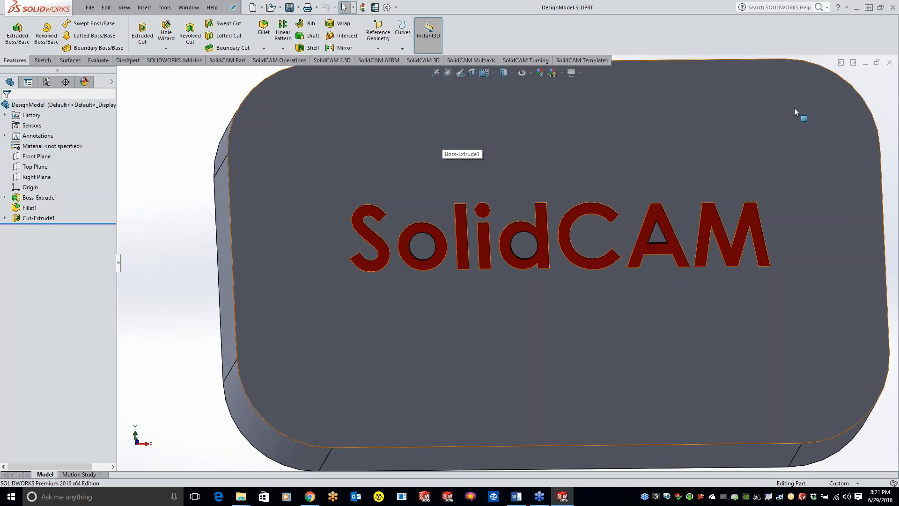
pyautogui.click(889, 63)
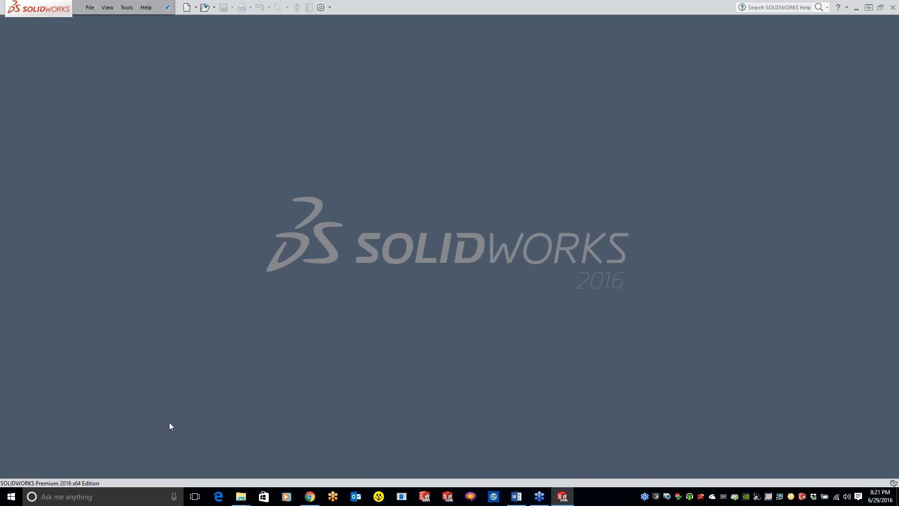
pyautogui.moveTo(241, 496)
pyautogui.click(297, 456)
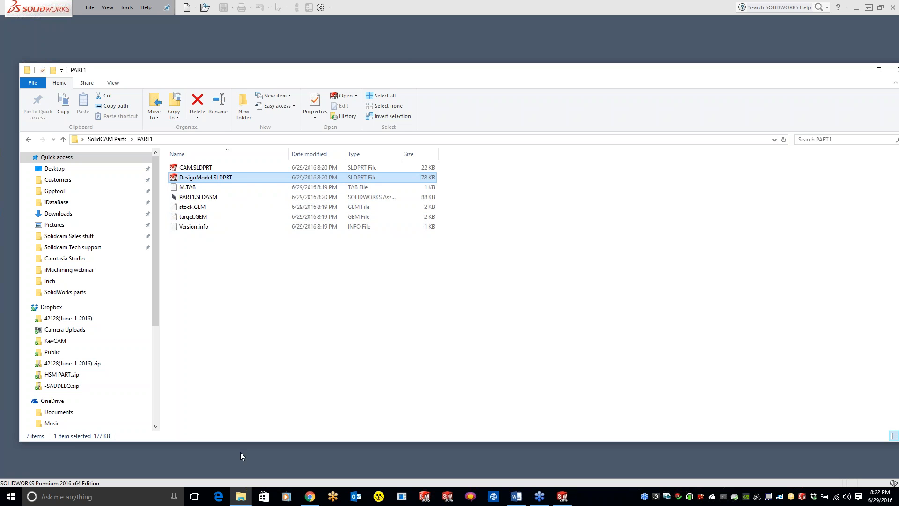
# Step: Check the original Part1.SLDPRT in the desktop's SolidWorks parts folder for comparison with the copied design model
pyautogui.click(856, 8)
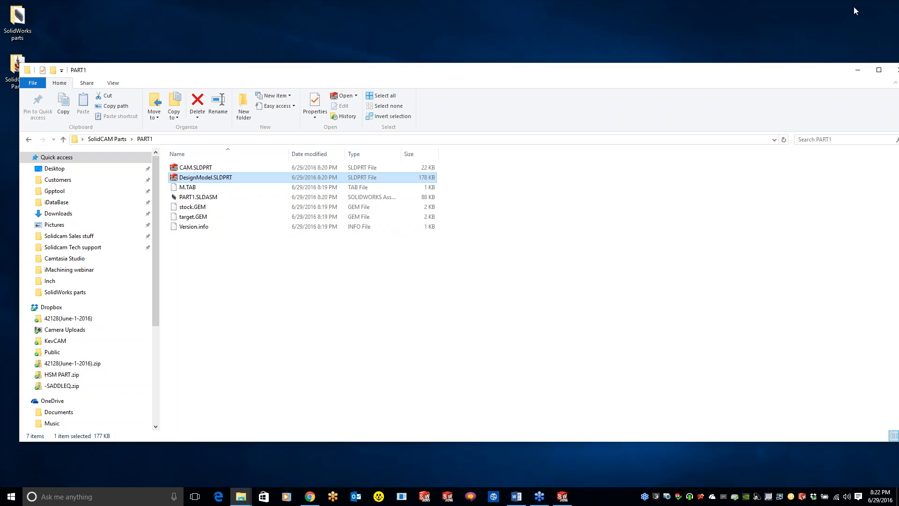
pyautogui.doubleClick(21, 22)
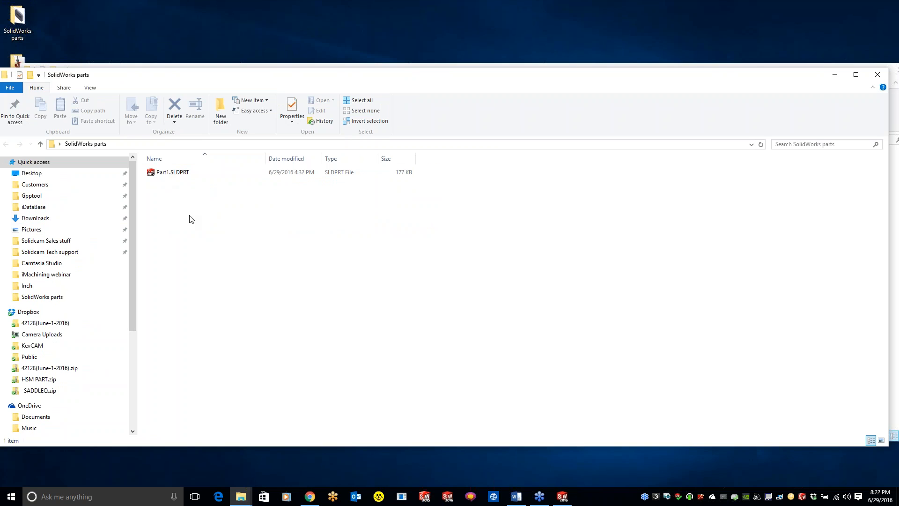
pyautogui.click(836, 76)
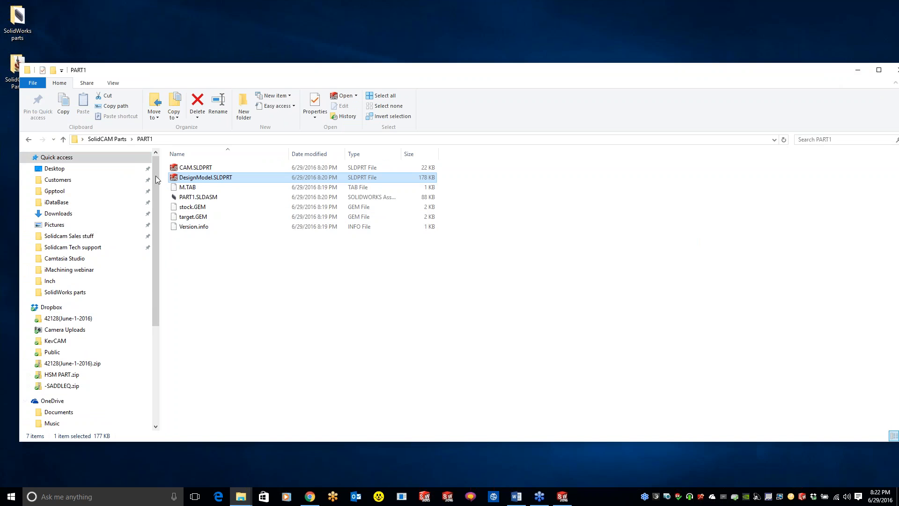
# Step: Load the CAM-Part from PART1.PRT in the SolidCAM Parts folder, view it, and close it again
pyautogui.click(29, 139)
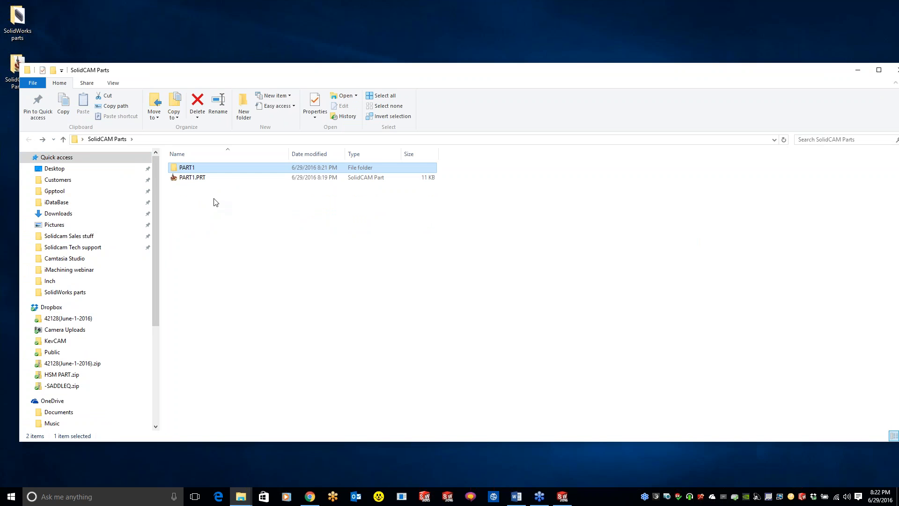
pyautogui.doubleClick(195, 179)
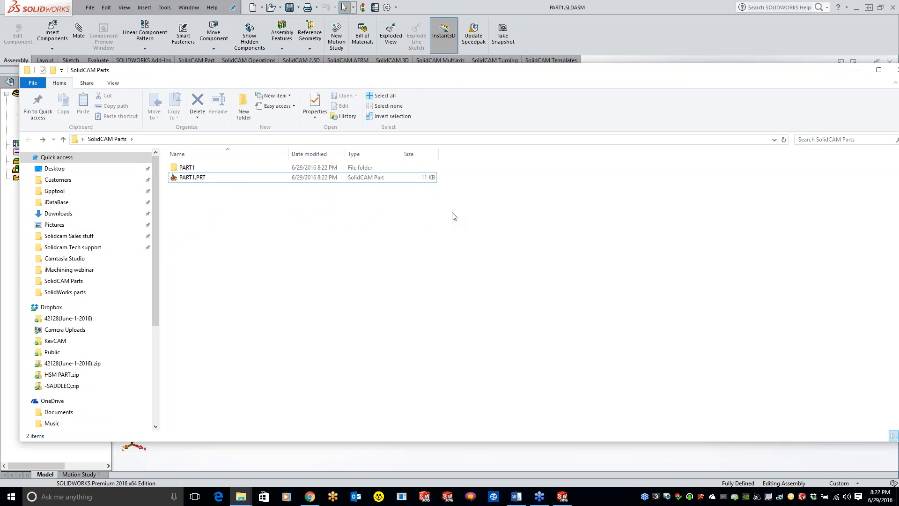
pyautogui.click(857, 70)
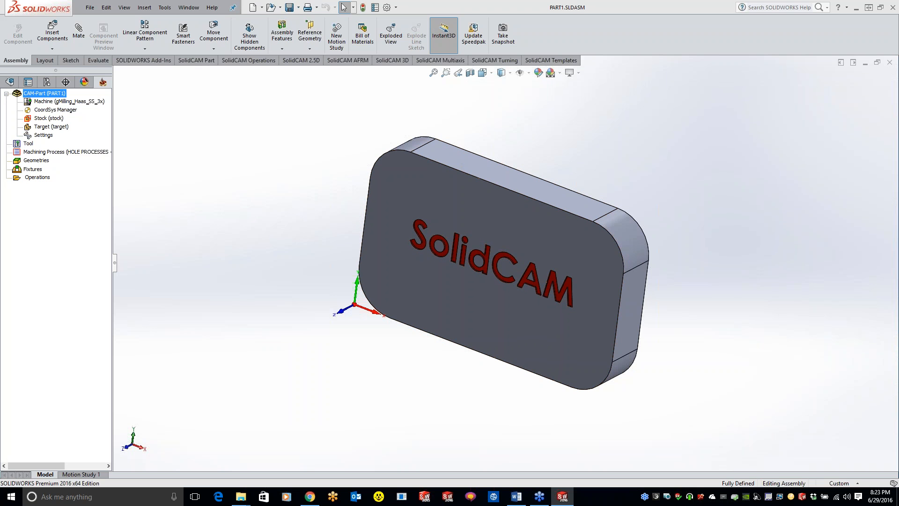
pyautogui.rightClick(50, 94)
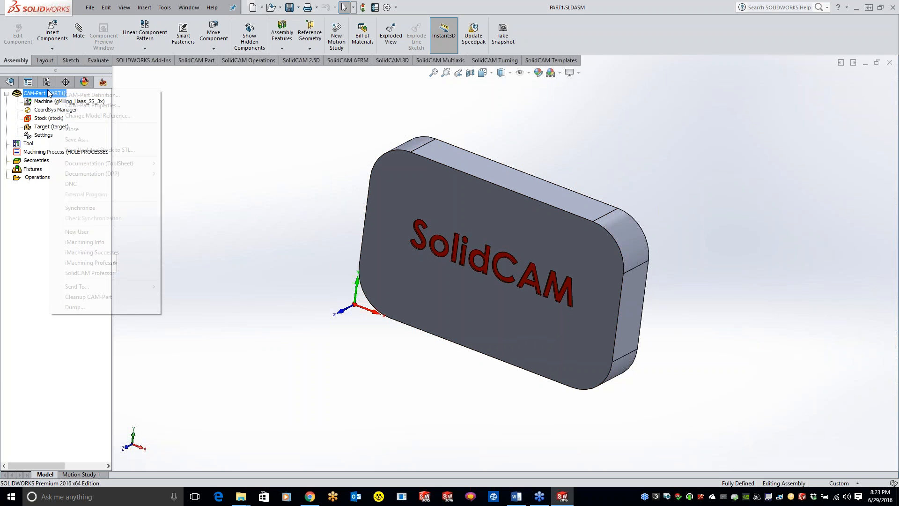
pyautogui.click(71, 129)
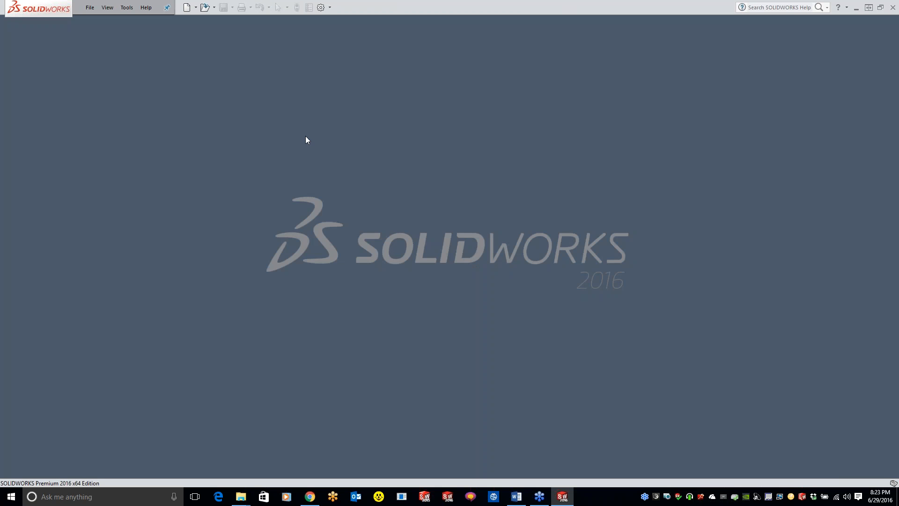
# Step: Examine SolidCAM's other ways of opening an existing CAM-Part: the Open command, the Recent CAM-Parts list and Browse Recent Parts
pyautogui.click(131, 10)
pyautogui.moveTo(155, 44)
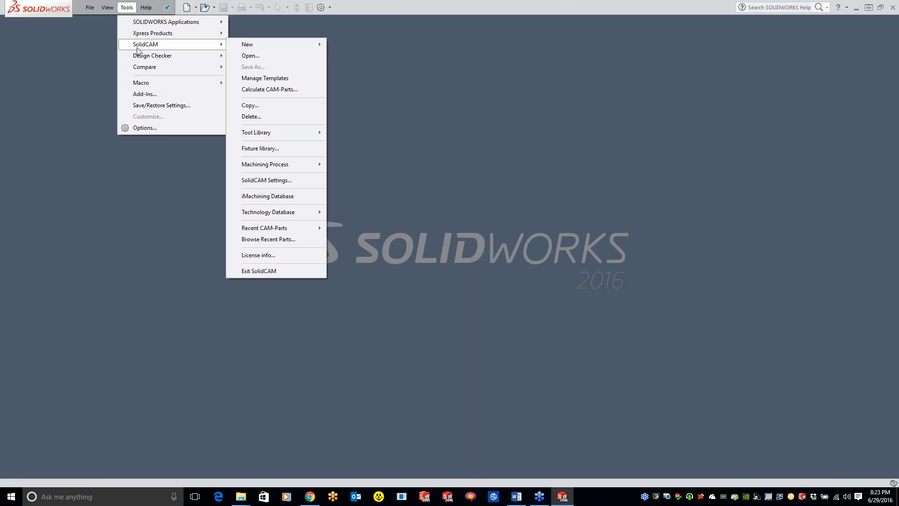
pyautogui.click(285, 57)
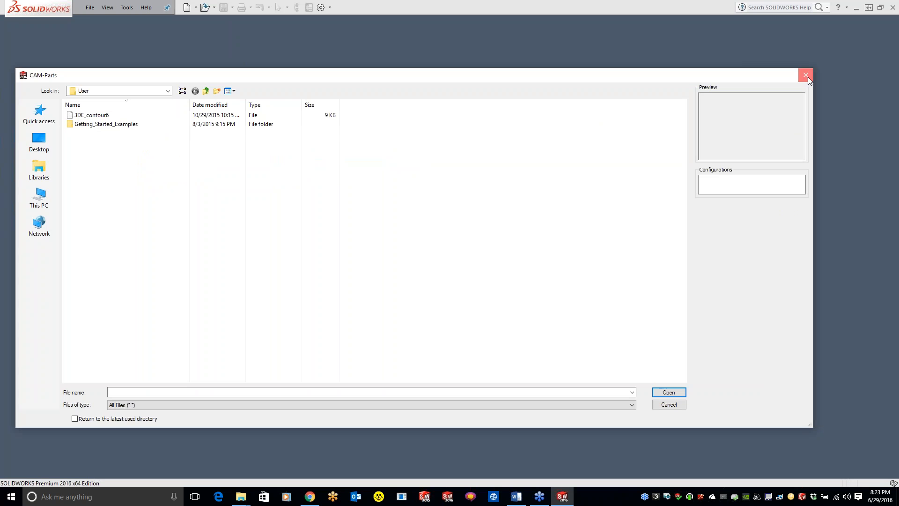
pyautogui.click(805, 75)
pyautogui.click(129, 7)
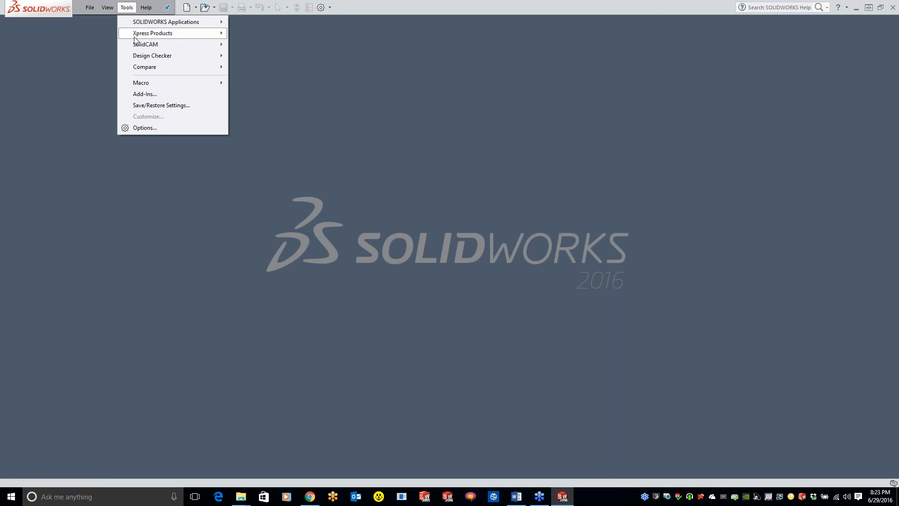
pyautogui.moveTo(154, 44)
pyautogui.moveTo(268, 228)
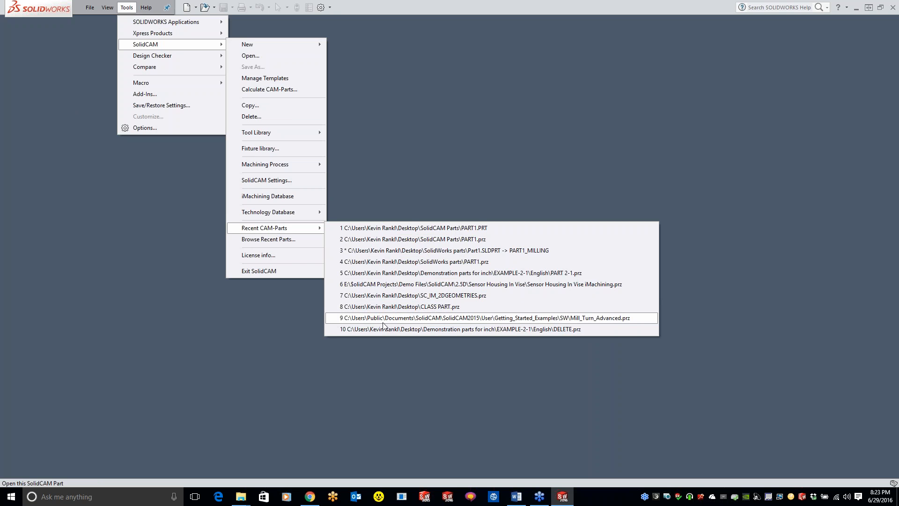
pyautogui.click(280, 238)
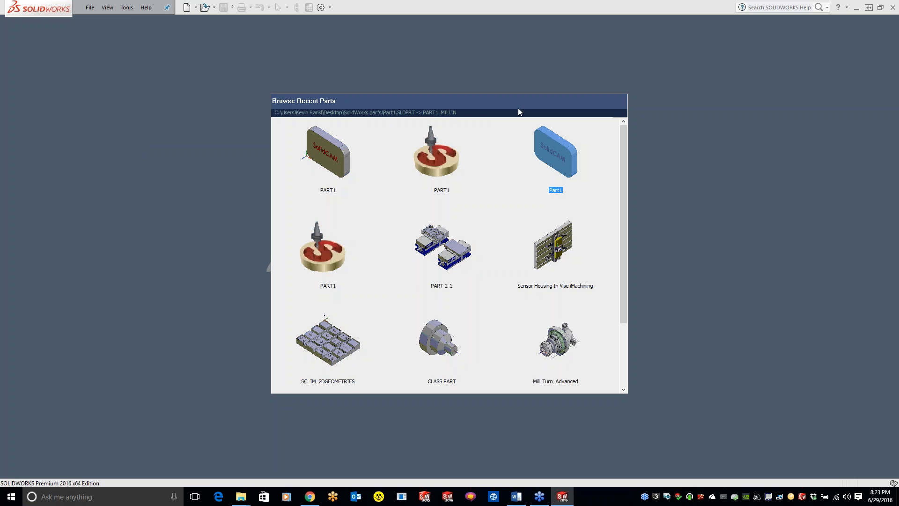
pyautogui.click(151, 74)
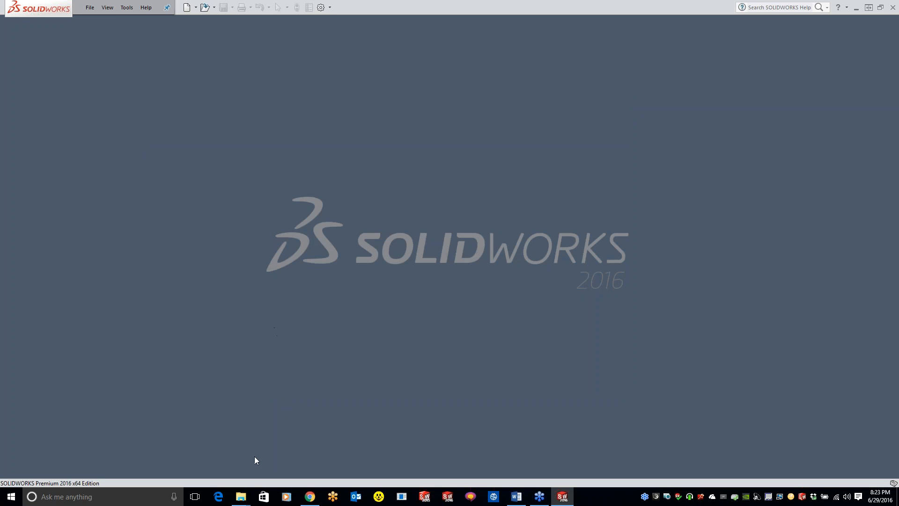
# Step: Reopen the external CAM-Part from PART1.PRT in the SolidCAM Parts folder and bring its model into view
pyautogui.moveTo(240, 496)
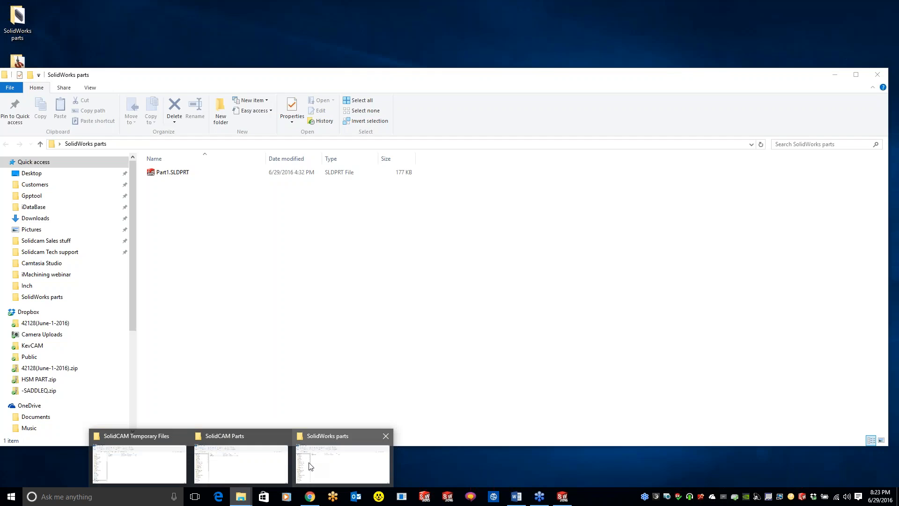
pyautogui.click(252, 456)
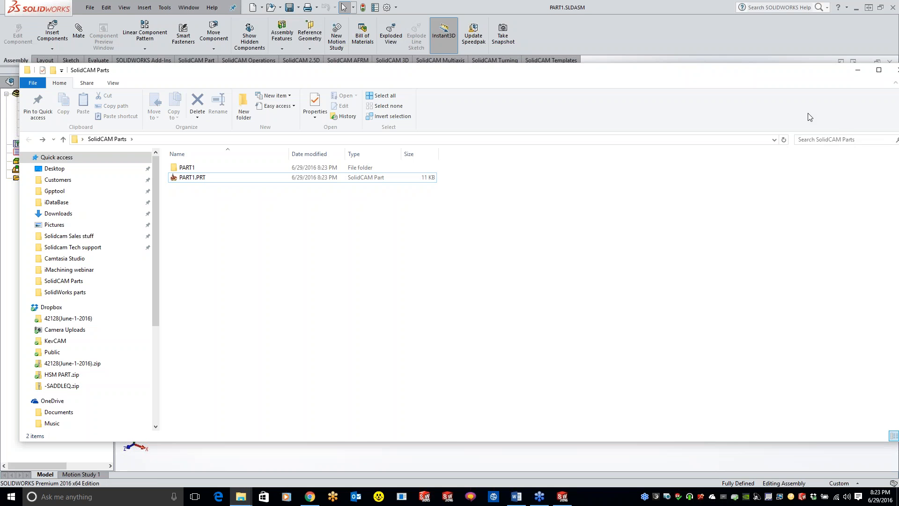
pyautogui.click(857, 69)
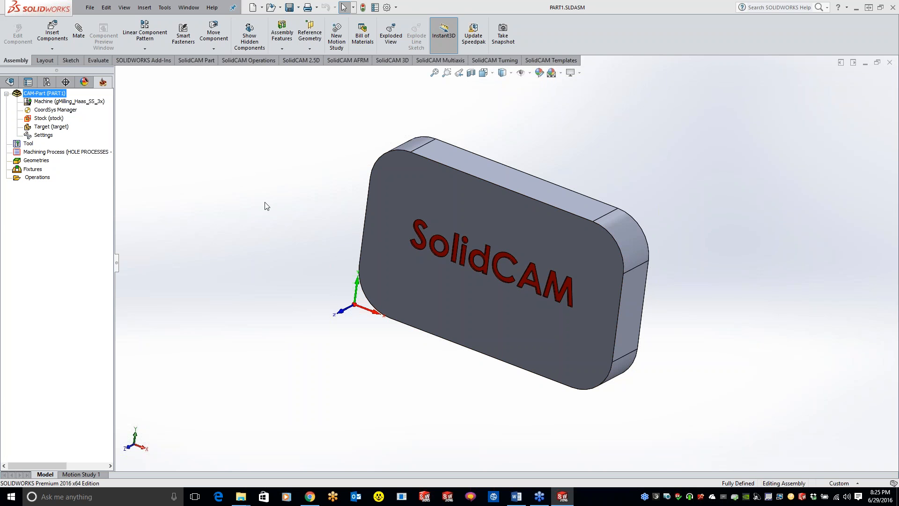
# Step: Add a Profile milling operation and define its geometry as an Auto-constant Z chain around the engraved front face's outer edge
pyautogui.moveTo(321, 243); pyautogui.dragTo(304, 240, button='middle')
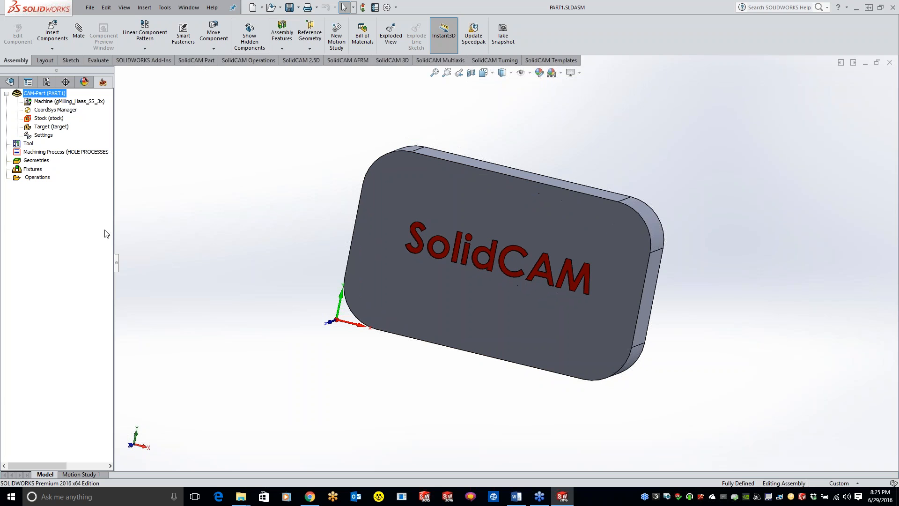
pyautogui.rightClick(43, 180)
pyautogui.moveTo(89, 202)
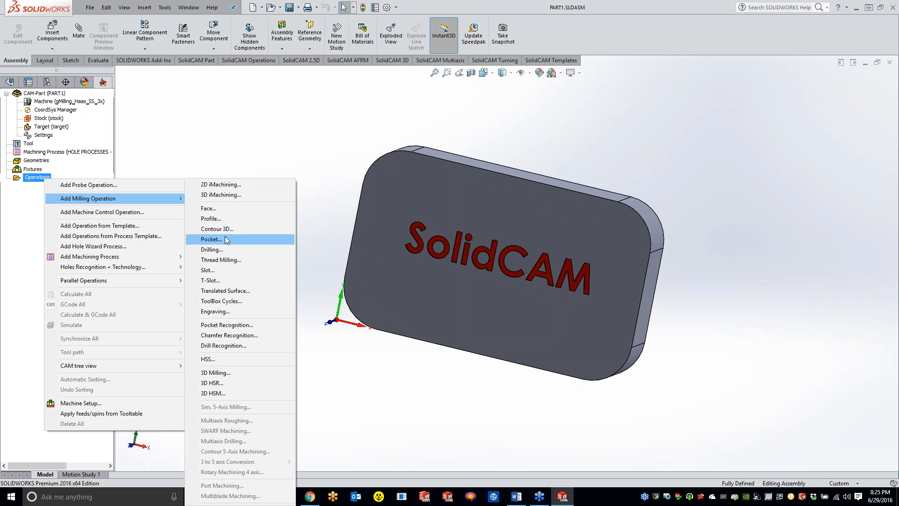
pyautogui.click(211, 218)
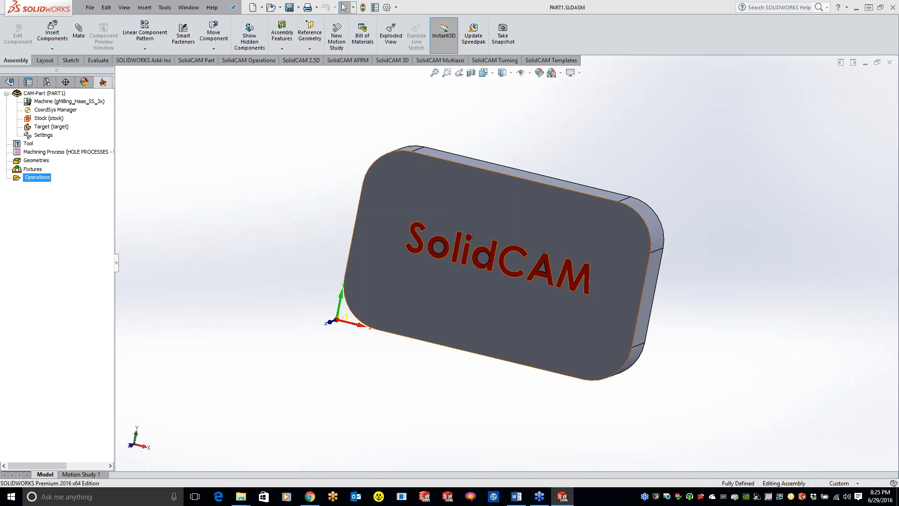
pyautogui.click(185, 111)
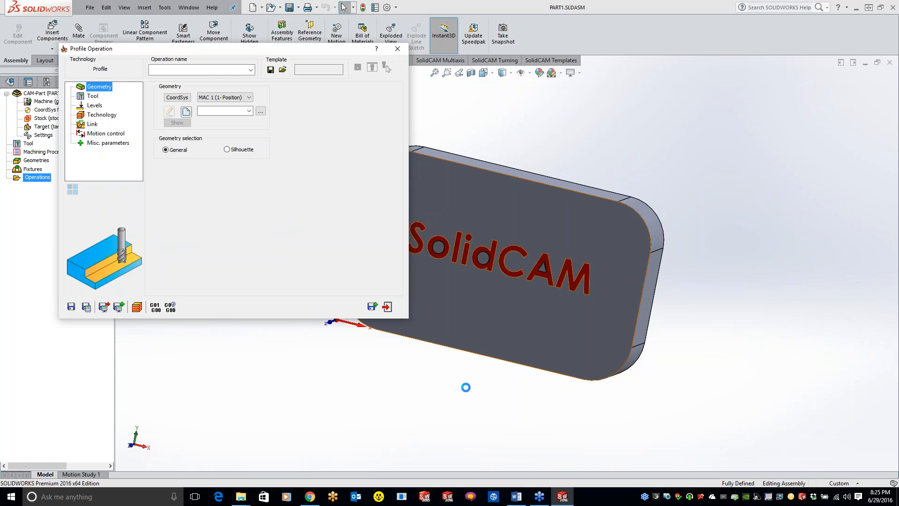
pyautogui.click(560, 373)
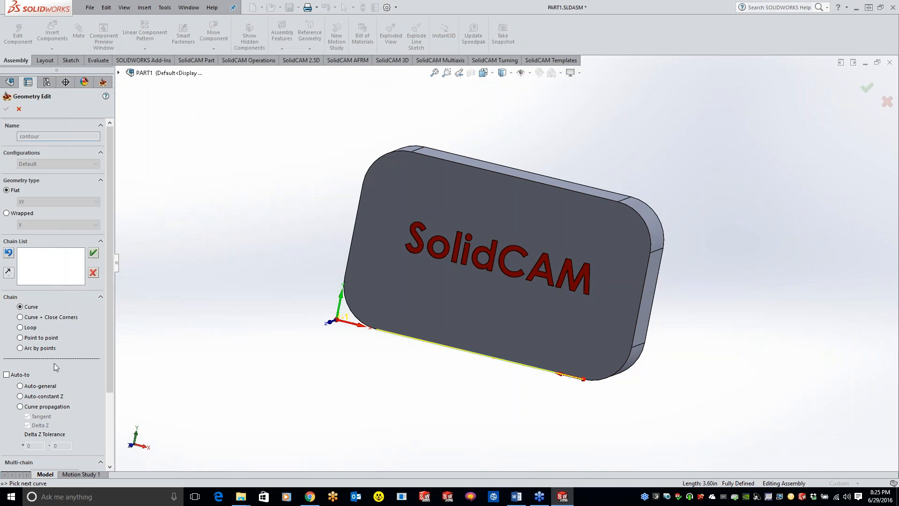
pyautogui.click(21, 396)
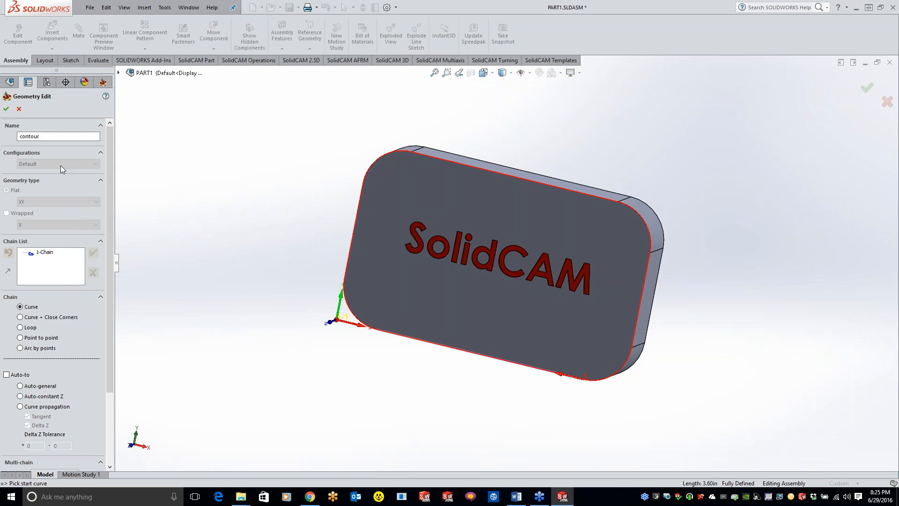
pyautogui.click(9, 109)
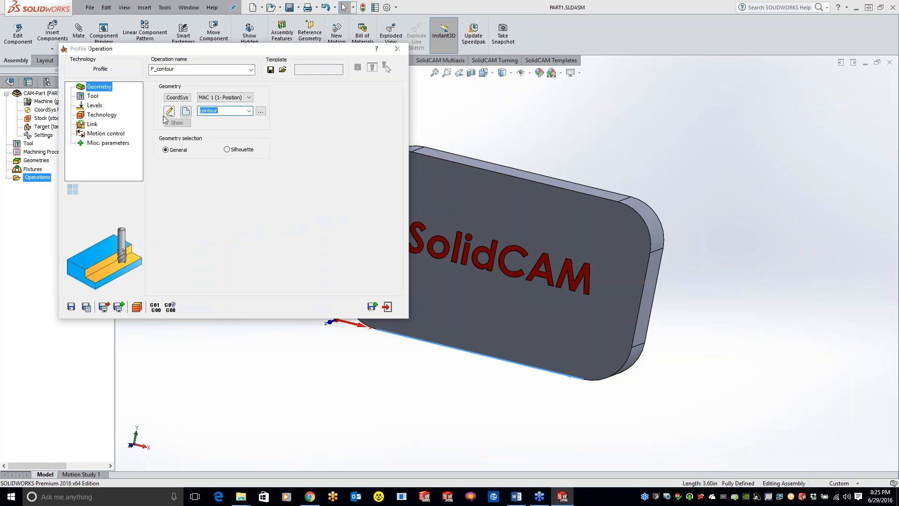
# Step: Assign the 0.25 inch end mill, tool number 1, to the profile operation
pyautogui.click(102, 105)
pyautogui.click(102, 96)
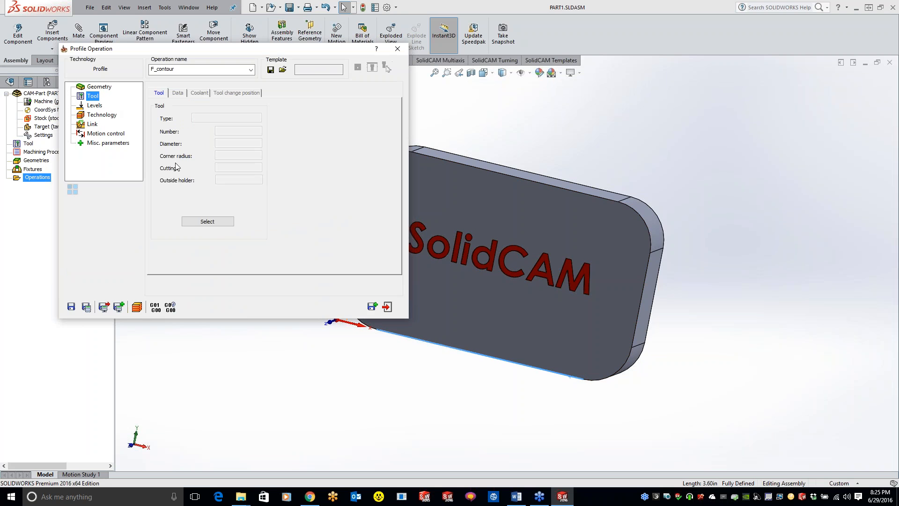
pyautogui.click(207, 220)
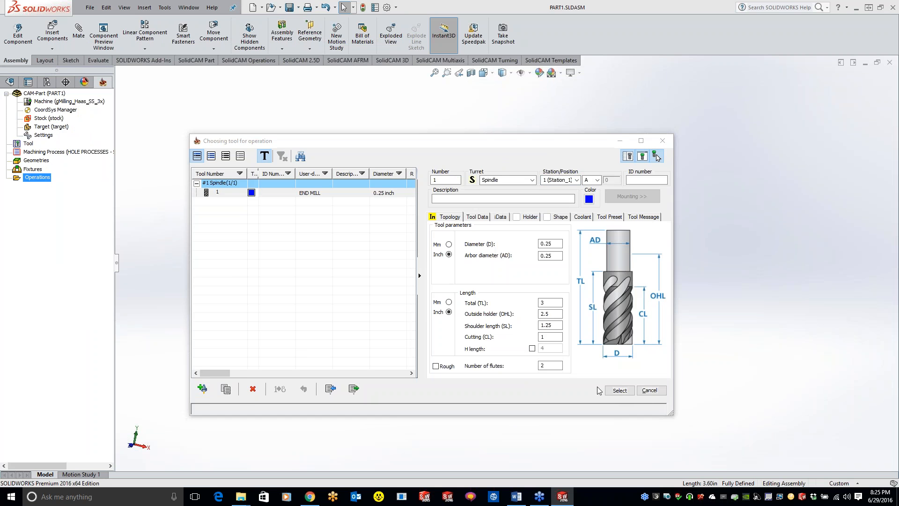
pyautogui.click(619, 390)
# Step: Set the profile depth to 0.75 by picking a point on the part's back edge, save and calculate the operation, and exit it
pyautogui.click(91, 106)
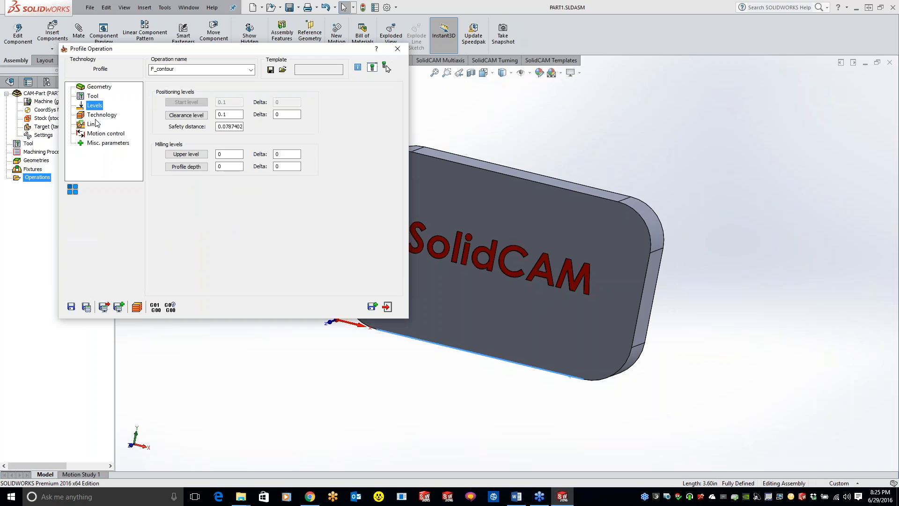
pyautogui.click(201, 174)
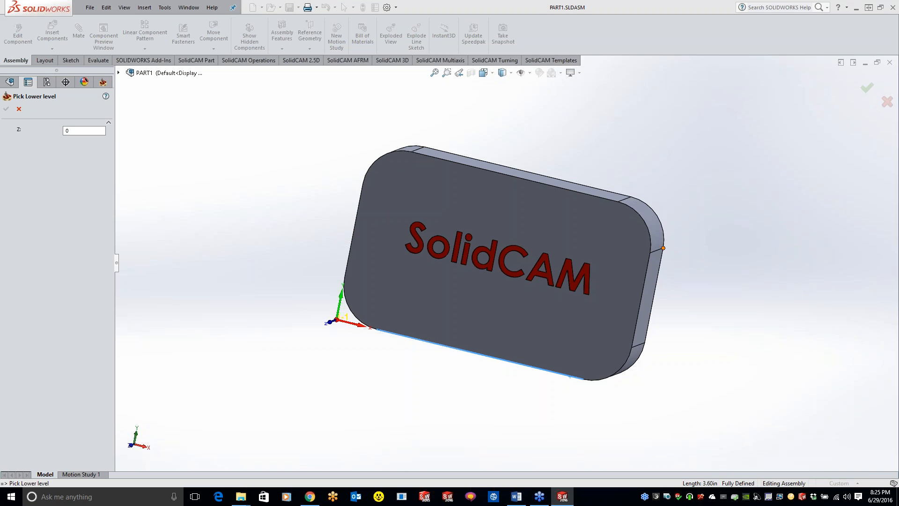
pyautogui.click(570, 377)
pyautogui.click(6, 108)
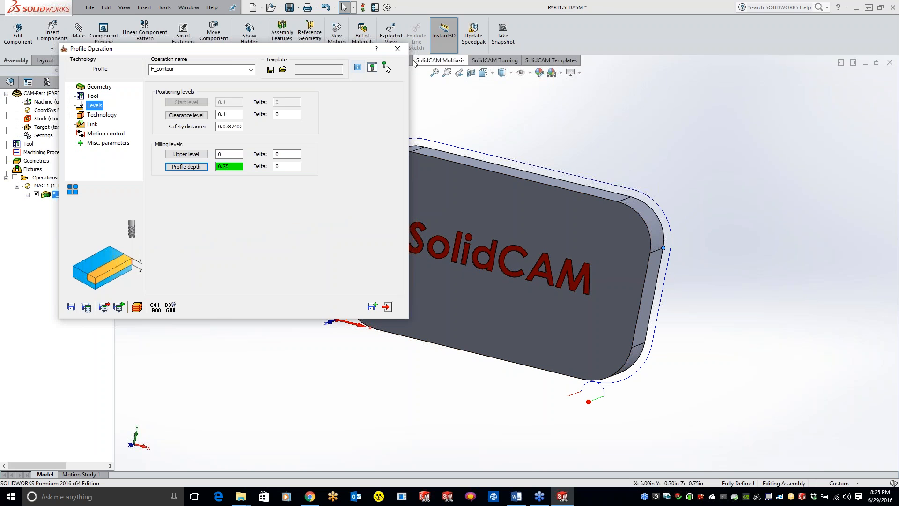
pyautogui.click(397, 48)
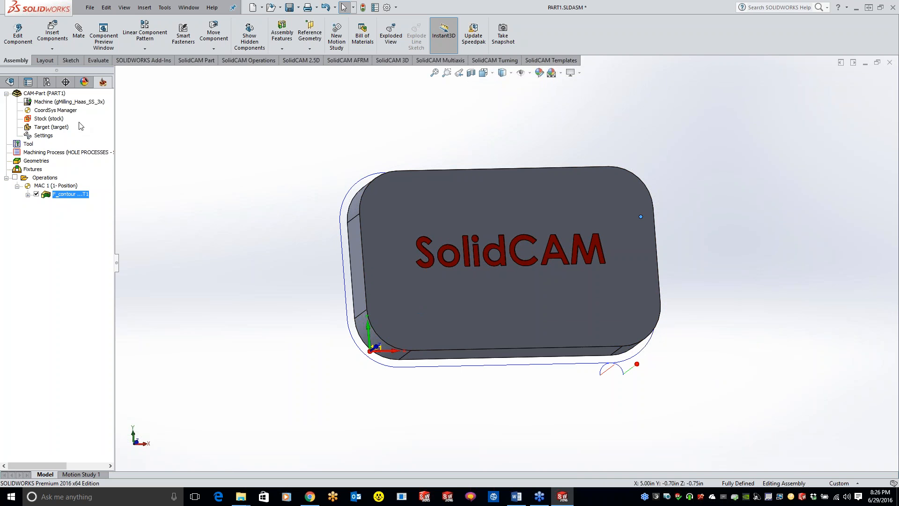
pyautogui.rightClick(50, 95)
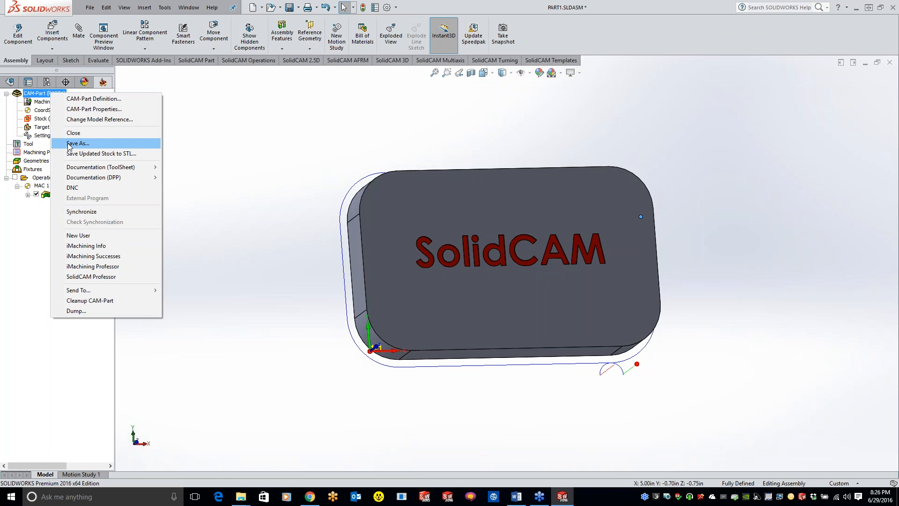
pyautogui.click(275, 127)
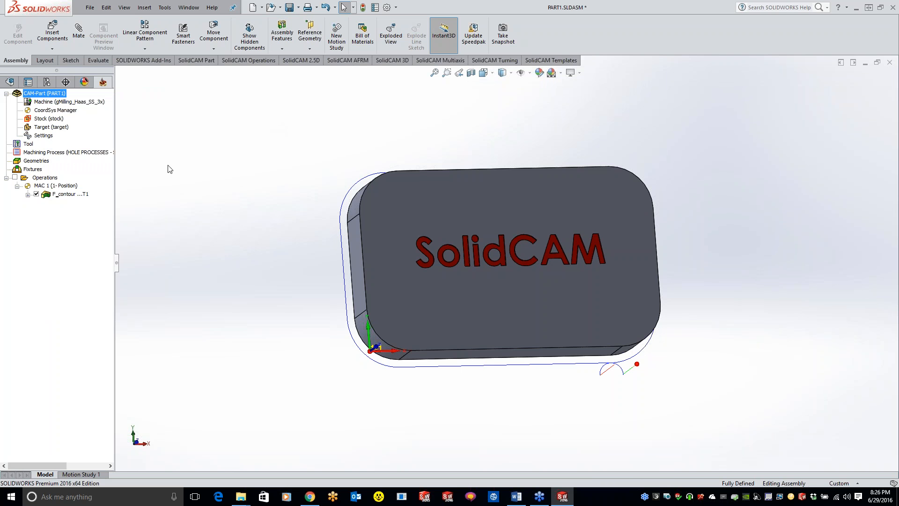
# Step: Try to change the CAM-Part's model reference to Part1.SLDPRT in the desktop's SolidWorks parts folder, declining the design model replacement
pyautogui.rightClick(54, 96)
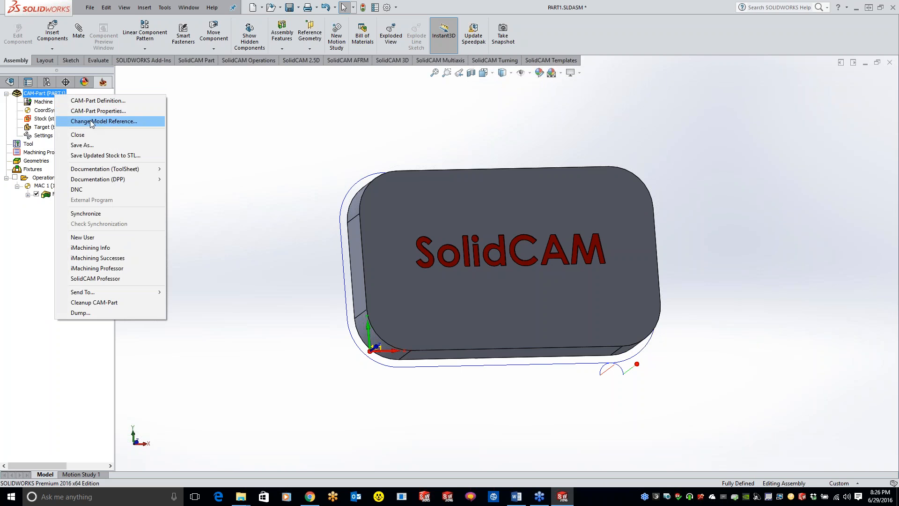
pyautogui.click(98, 121)
pyautogui.click(65, 160)
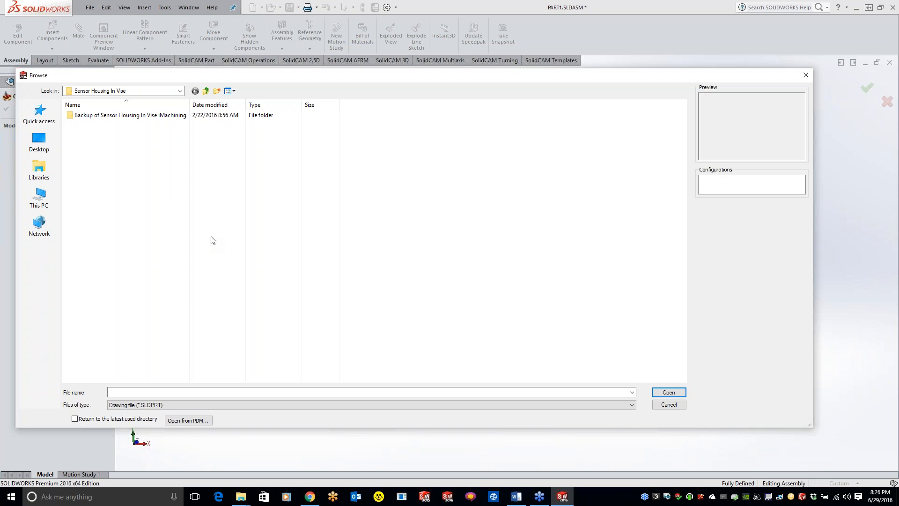
pyautogui.click(38, 141)
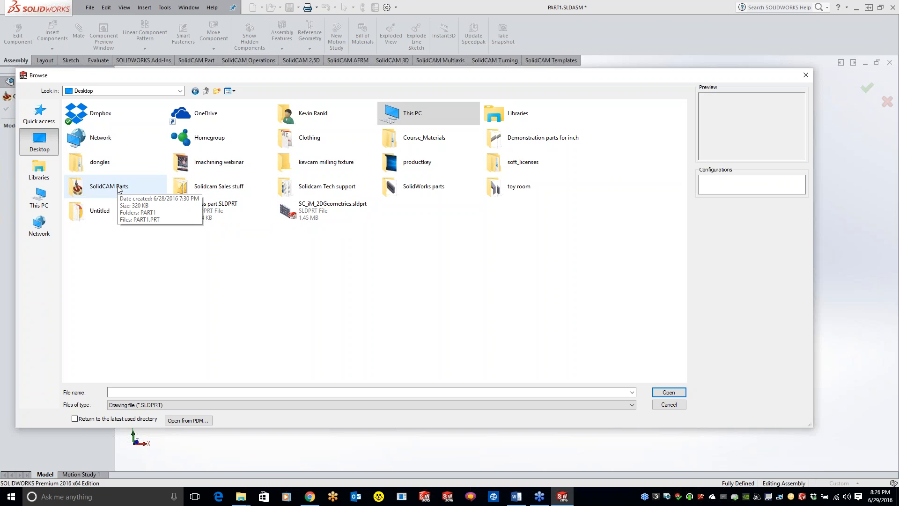
pyautogui.doubleClick(413, 186)
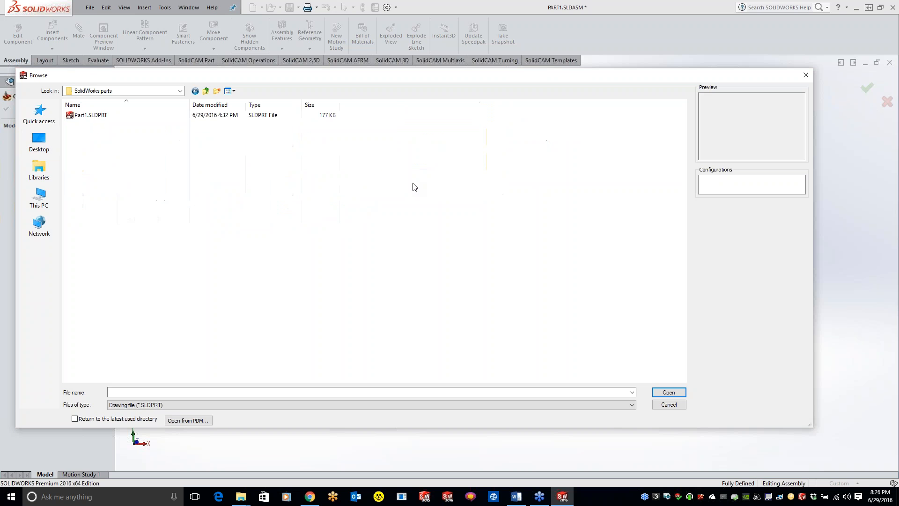
pyautogui.click(99, 120)
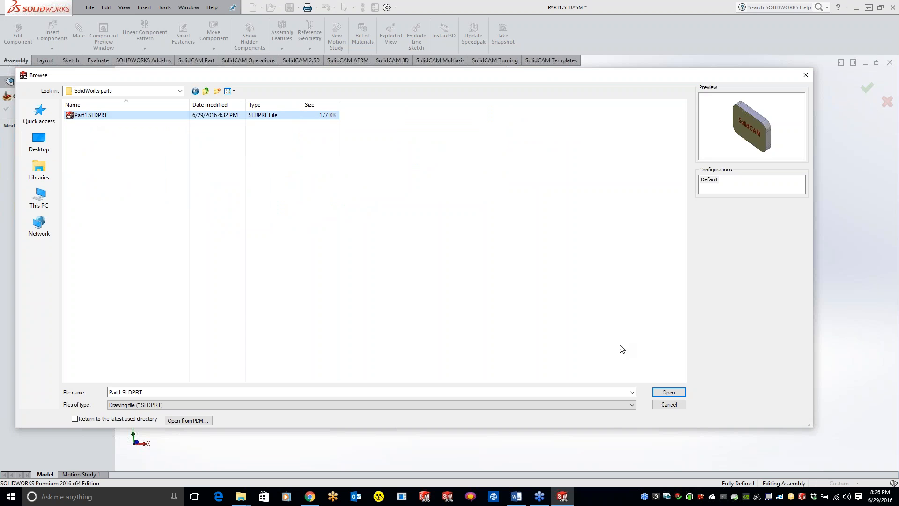
pyautogui.click(669, 392)
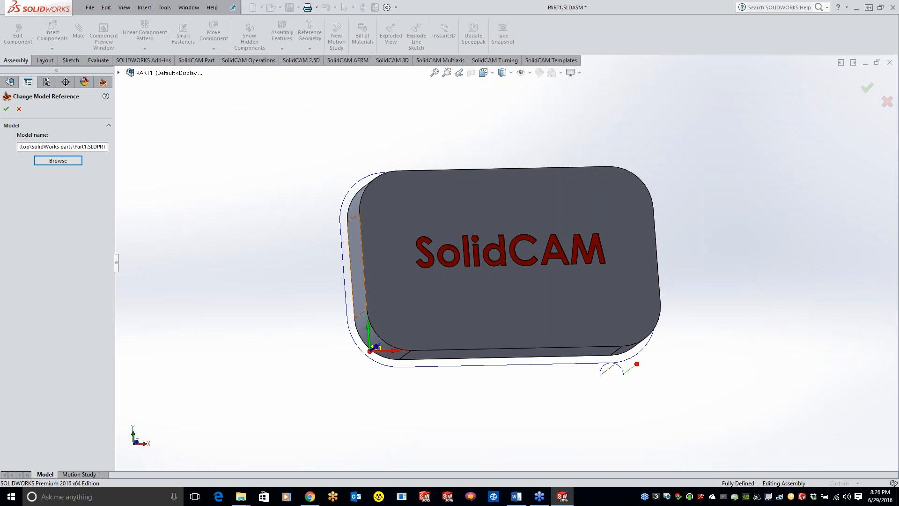
pyautogui.click(6, 110)
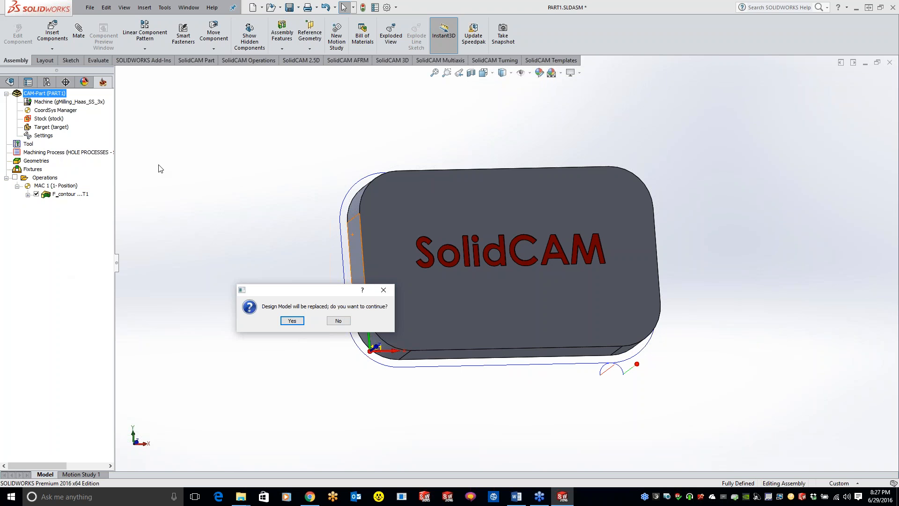
pyautogui.click(338, 320)
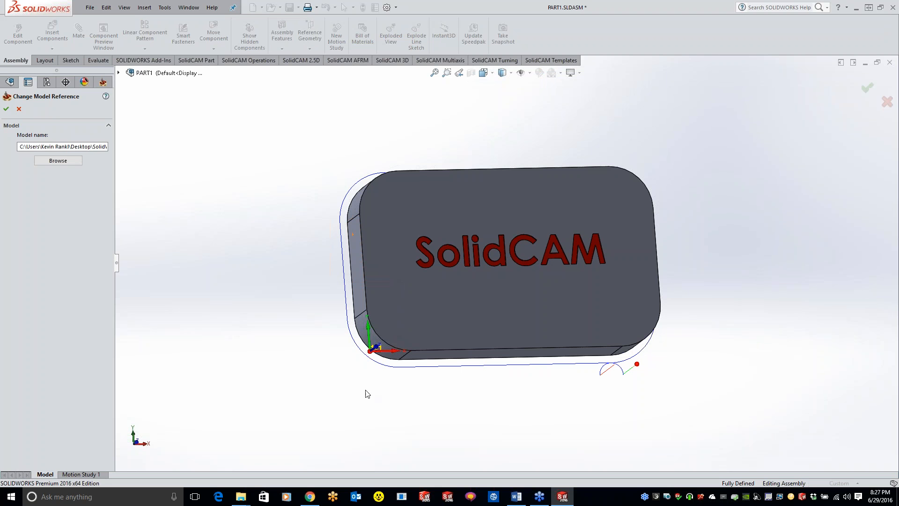
pyautogui.click(6, 108)
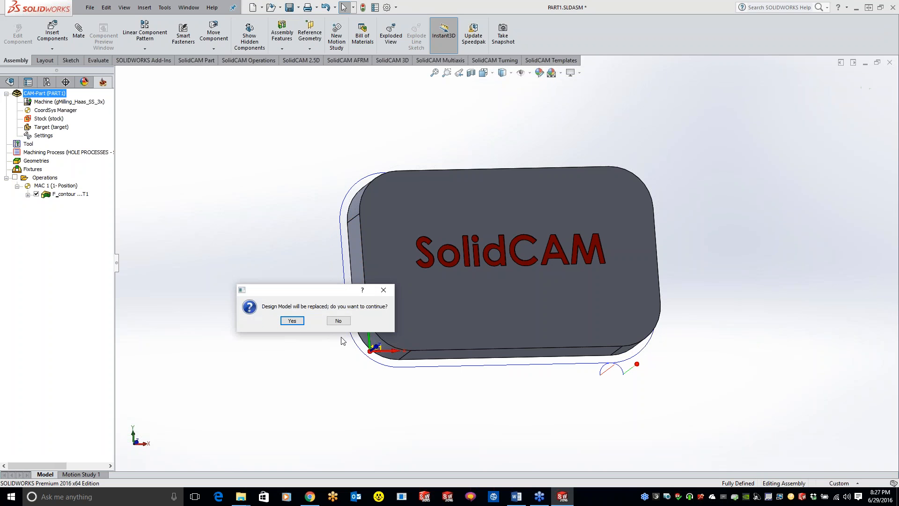
pyautogui.click(338, 321)
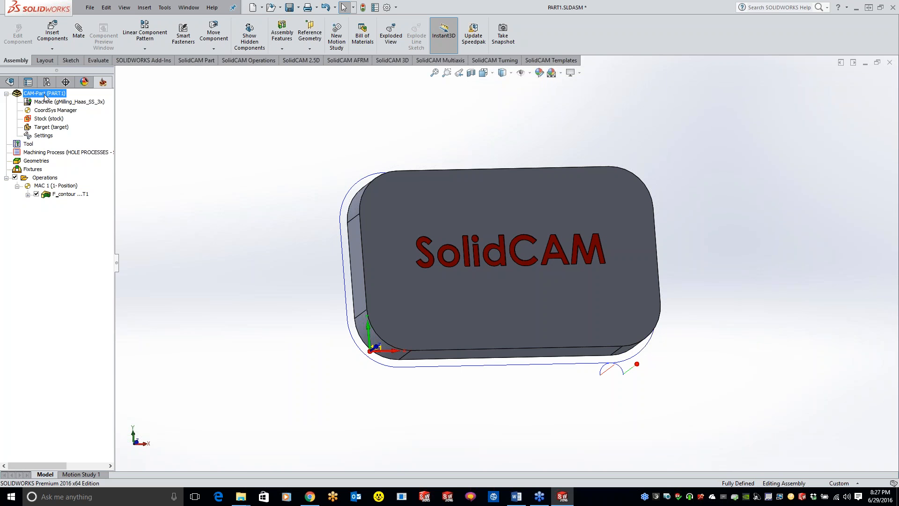
# Step: Examine the synchronization commands of the stock and CAM-Part, view the Change Model Reference settings, and cancel out of them
pyautogui.rightClick(40, 120)
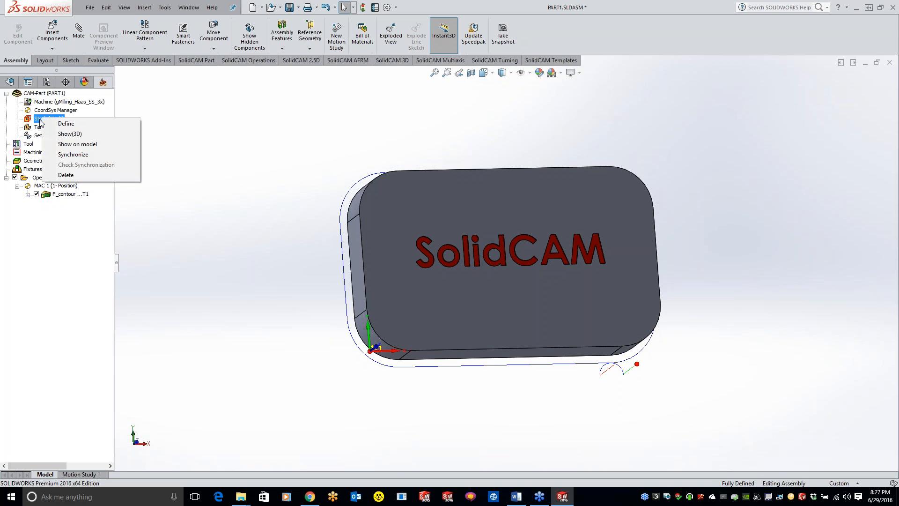
pyautogui.click(239, 148)
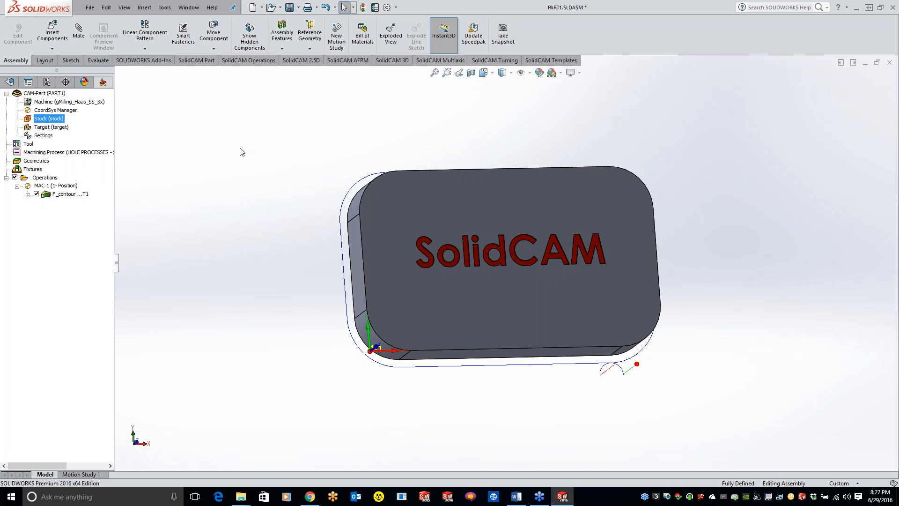
pyautogui.rightClick(52, 93)
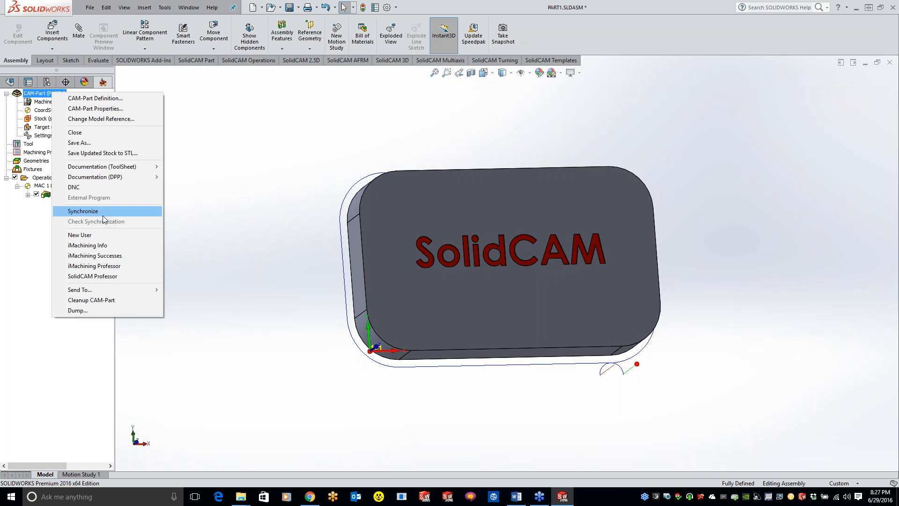
pyautogui.click(287, 194)
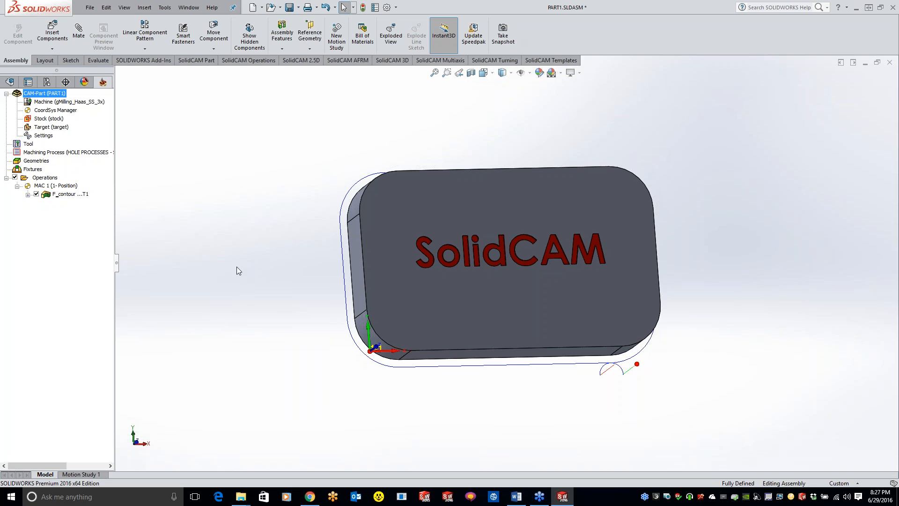
pyautogui.rightClick(48, 94)
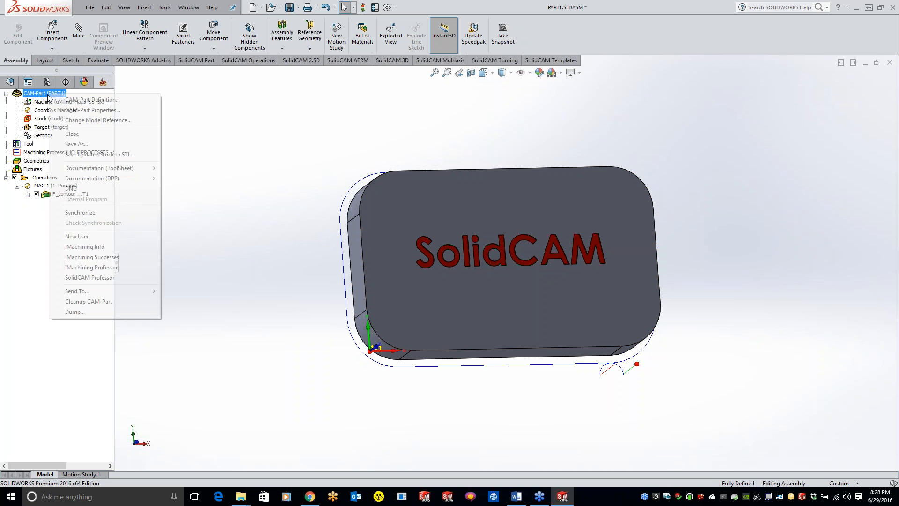
pyautogui.click(96, 120)
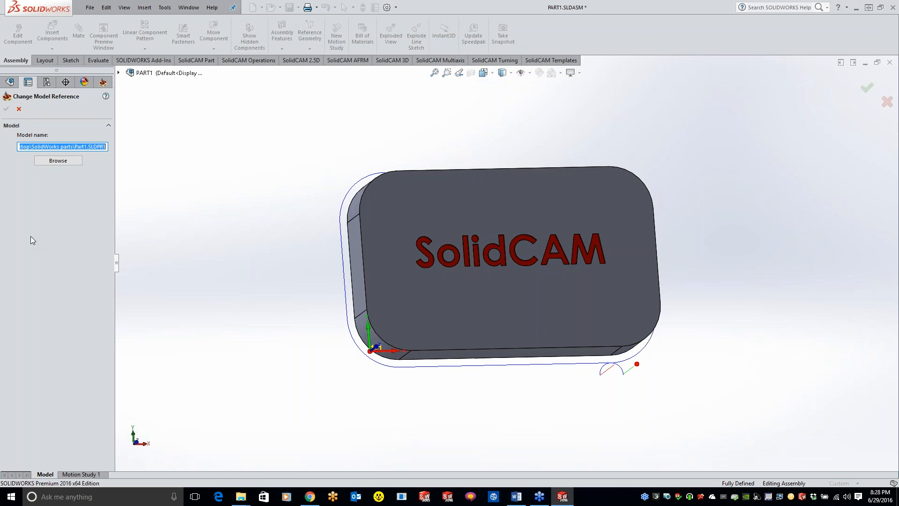
pyautogui.click(19, 112)
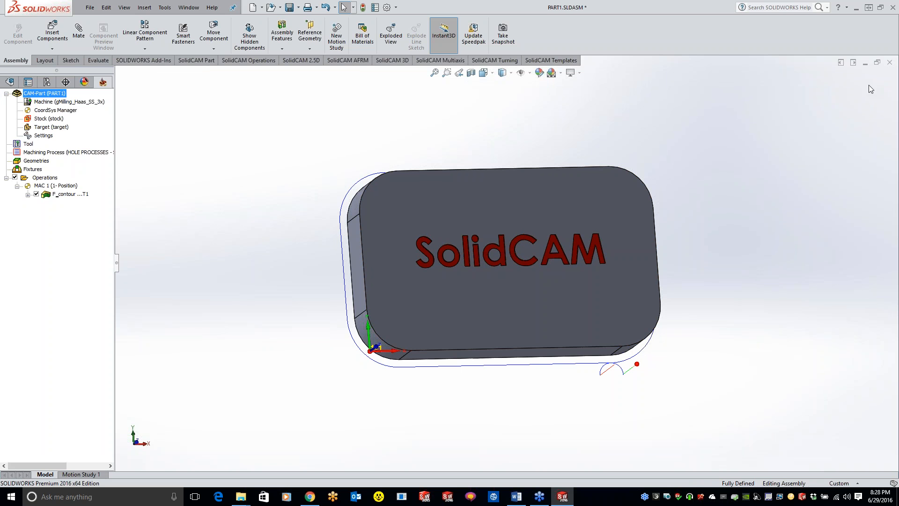
# Step: Close the CAM-Part, dismiss the crash report without choosing a recovery option, and start SOLIDWORKS 2016 again
pyautogui.rightClick(40, 94)
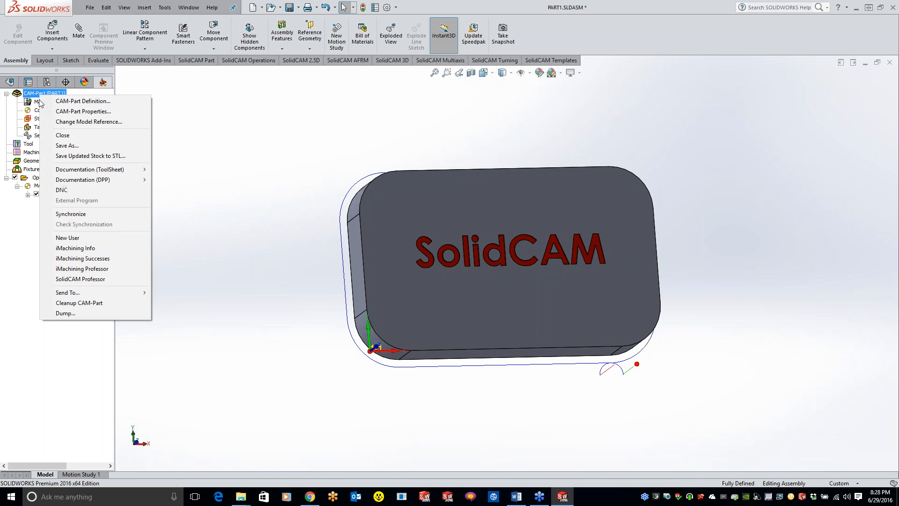
pyautogui.click(62, 136)
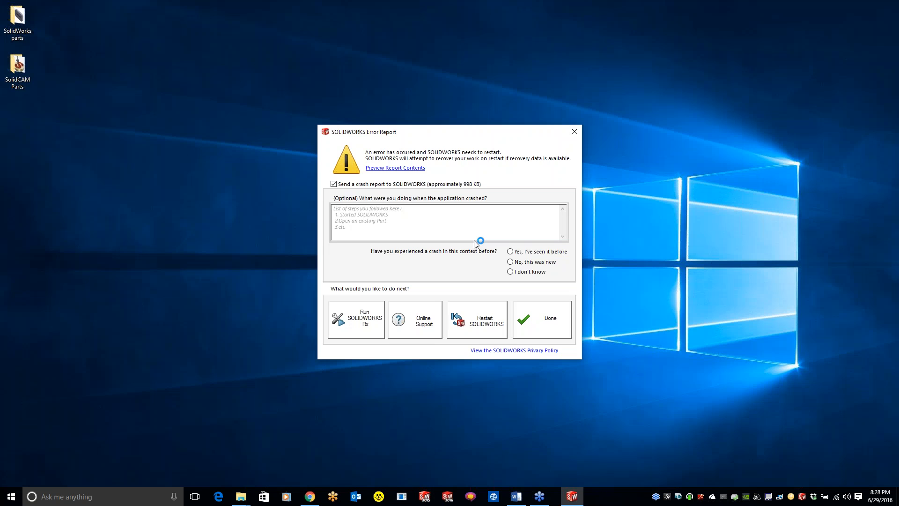
pyautogui.click(573, 131)
pyautogui.click(447, 496)
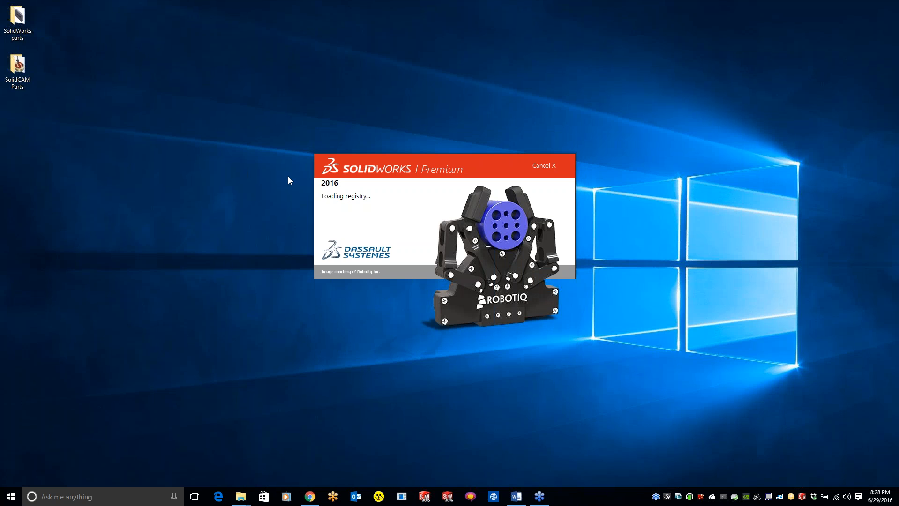
# Step: Delete the PART1 folder and PART1.PRT from the desktop's SolidCAM Parts folder and minimize the folder window
pyautogui.doubleClick(22, 81)
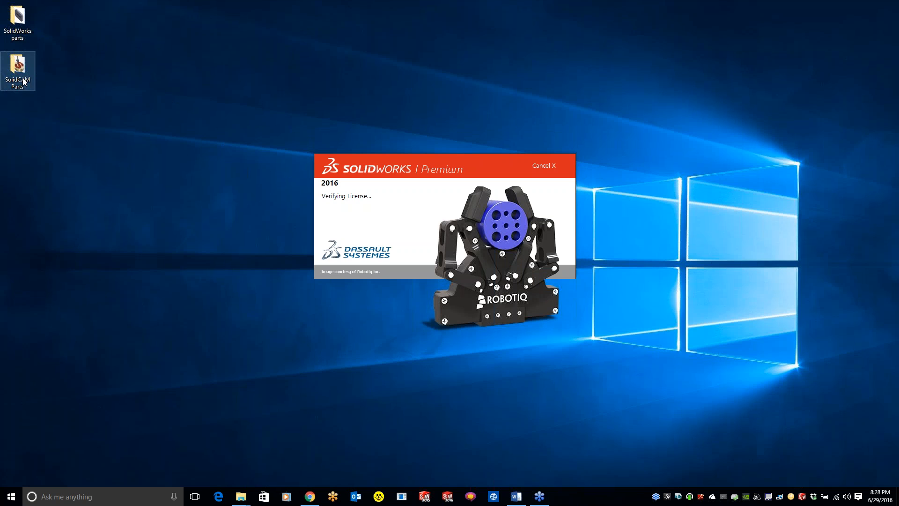
pyautogui.moveTo(488, 211); pyautogui.dragTo(148, 184)
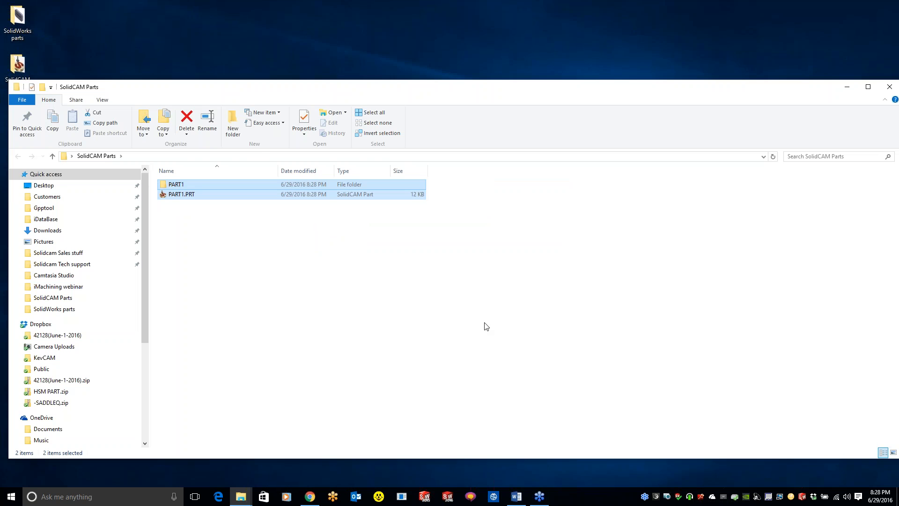
pyautogui.press('Delete')
pyautogui.click(486, 257)
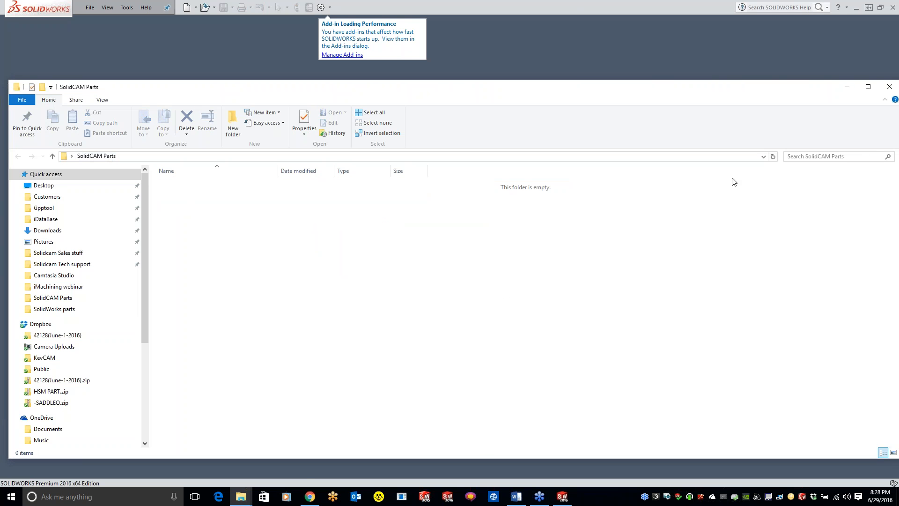
pyautogui.click(846, 87)
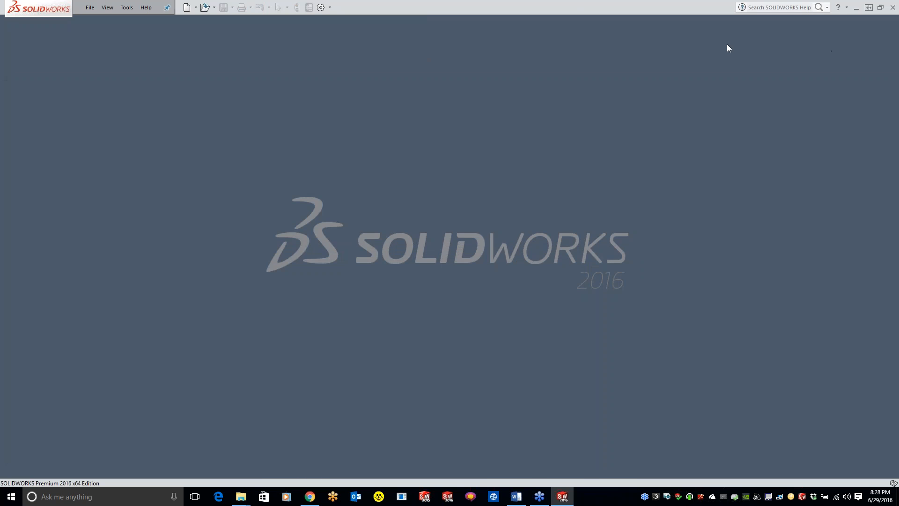
# Step: Check the contents of the desktop's SolidWorks parts folder and the SolidCAM Temporary Files folder
pyautogui.click(854, 7)
pyautogui.doubleClick(30, 27)
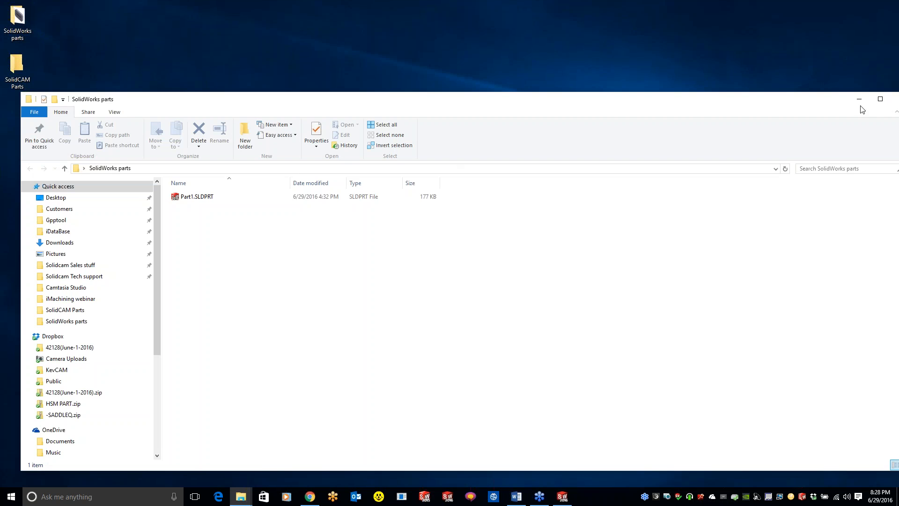
pyautogui.click(859, 99)
pyautogui.moveTo(241, 496)
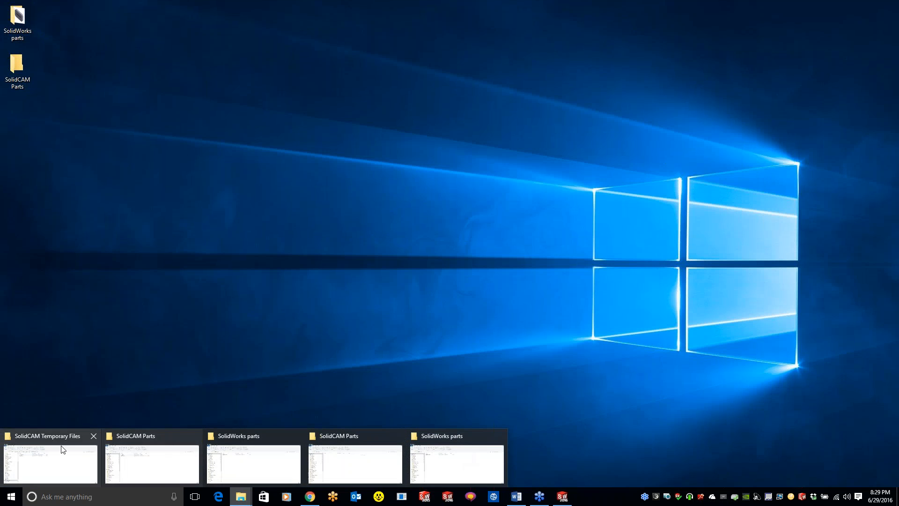
pyautogui.click(43, 446)
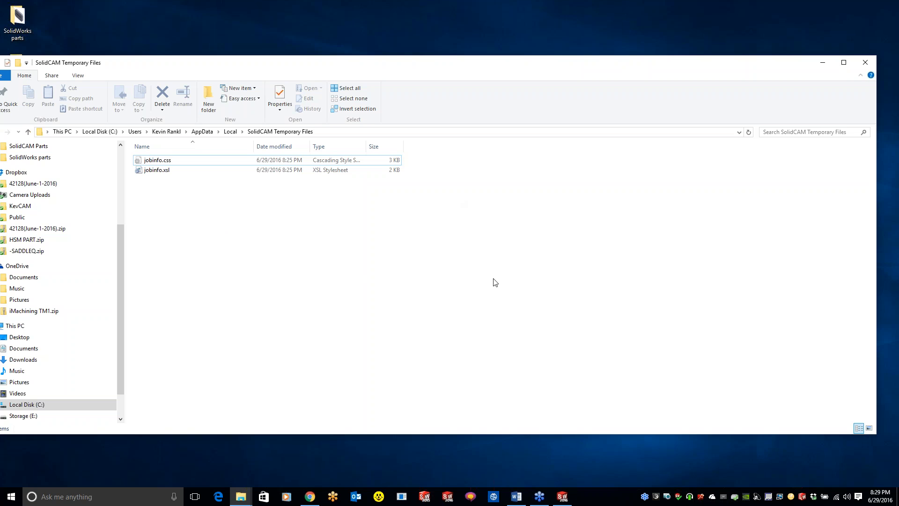
pyautogui.rightClick(159, 243)
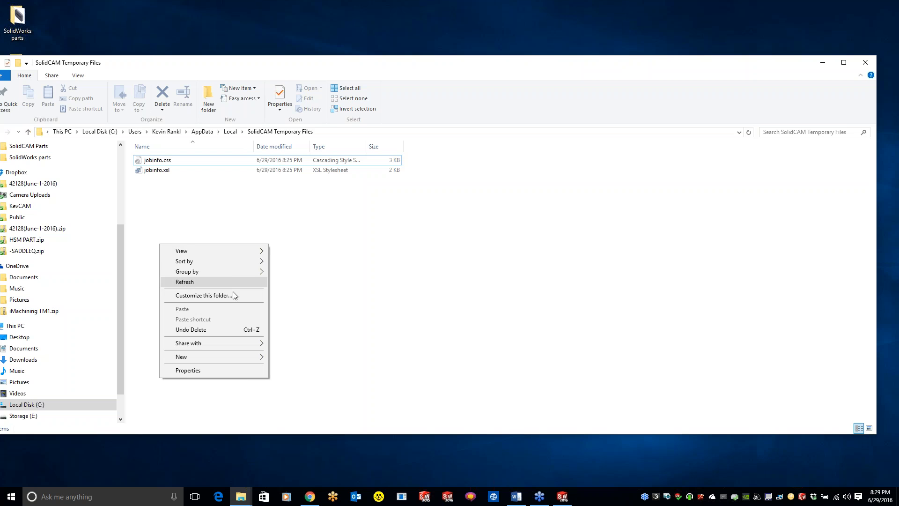
pyautogui.click(412, 284)
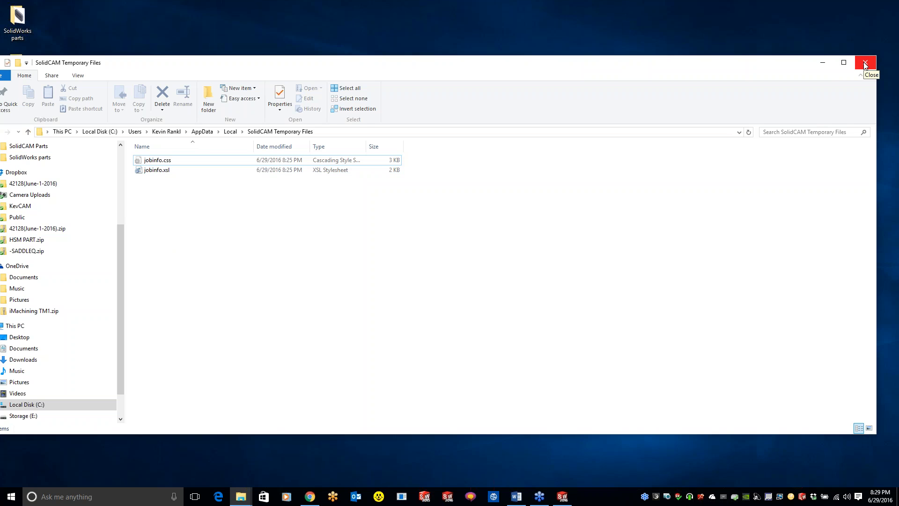
pyautogui.click(823, 63)
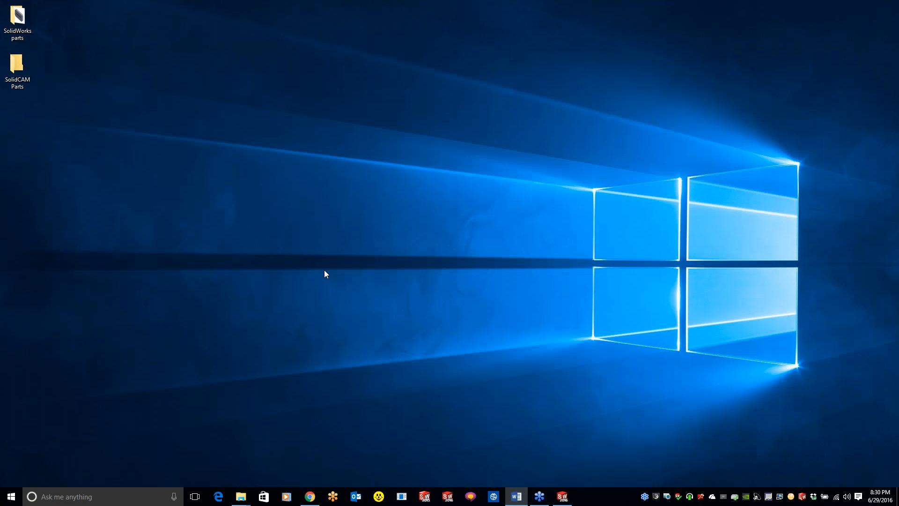
# Step: Switch back to SOLIDWORKS and reopen Part1.SLDPRT from the recent documents with the whole model in view
pyautogui.click(561, 497)
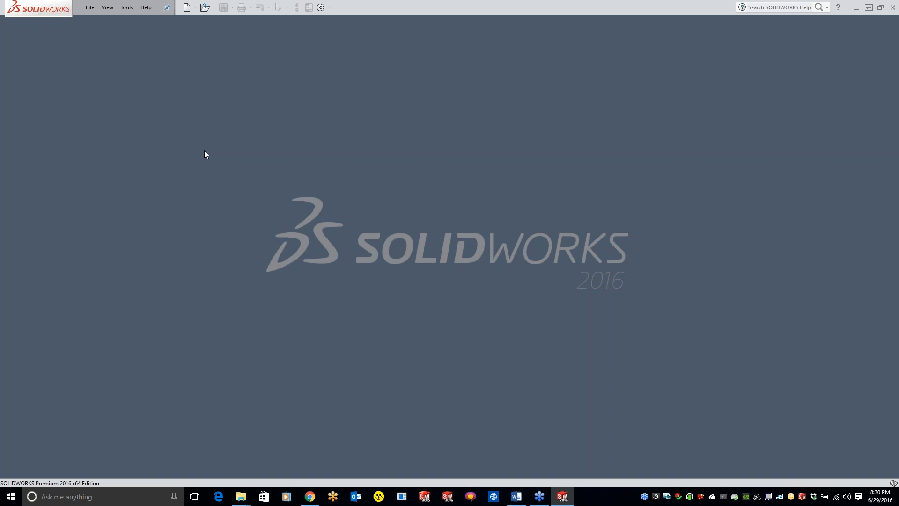
pyautogui.press('r')
pyautogui.click(58, 150)
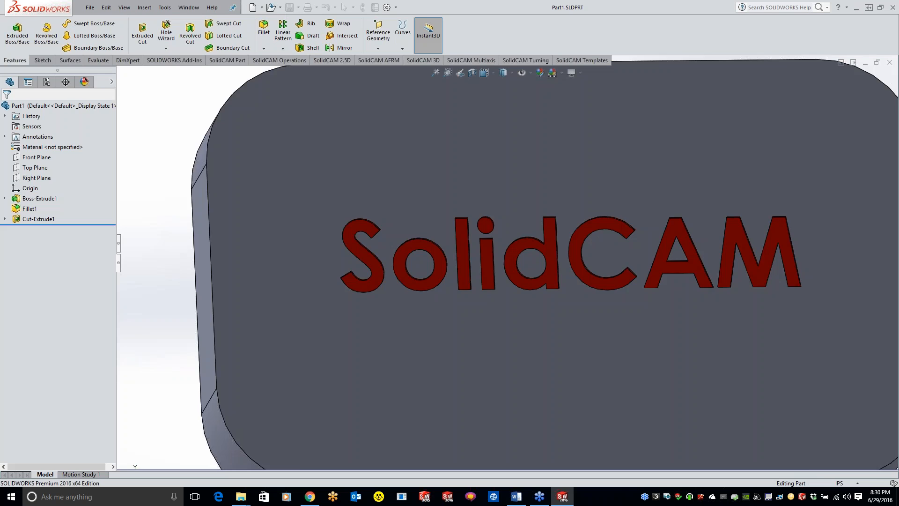
pyautogui.scroll(5, 549, 279)
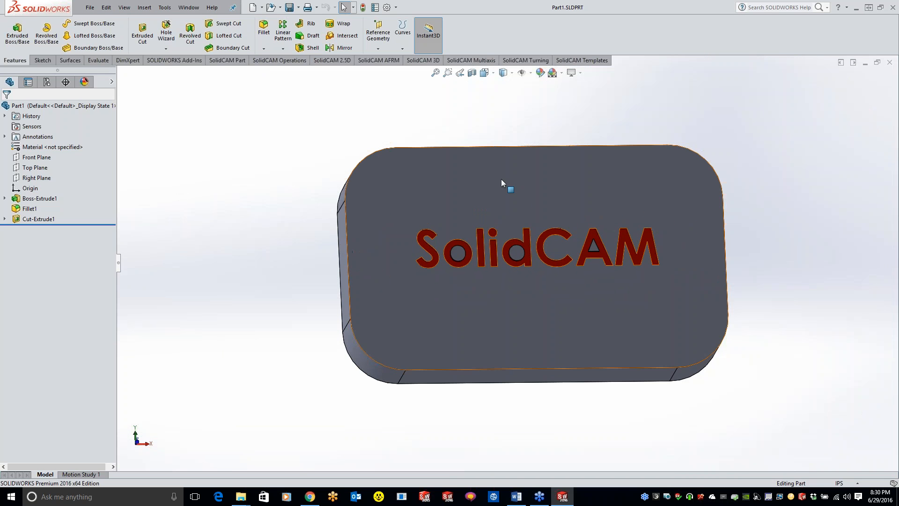
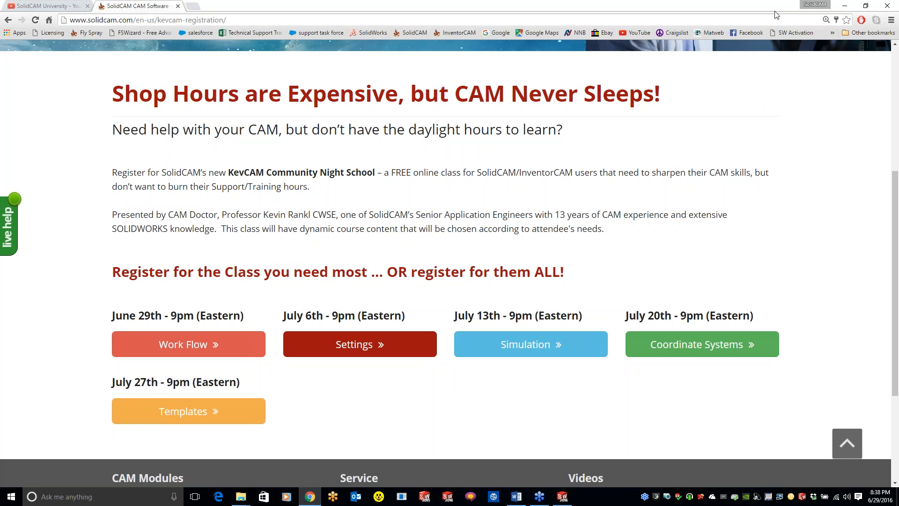
# Step: Leave the class registration page in the browser and return to the PART1 CAM-Part in SOLIDWORKS
pyautogui.click(844, 5)
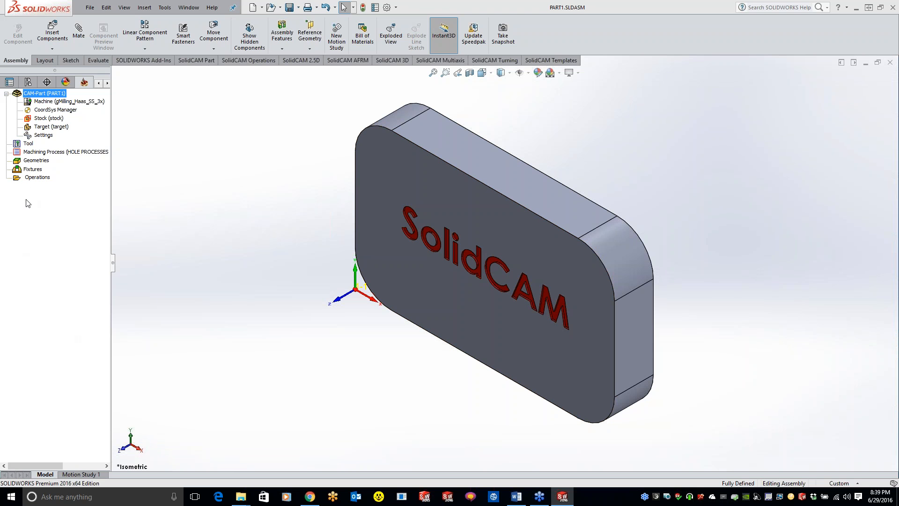
# Step: Add a Profile operation and define its geometry as the plate's front outer contour, chained with Auto-constant Z
pyautogui.moveTo(276, 321); pyautogui.dragTo(328, 286, button='middle')
pyautogui.rightClick(42, 178)
pyautogui.moveTo(94, 197)
pyautogui.click(205, 217)
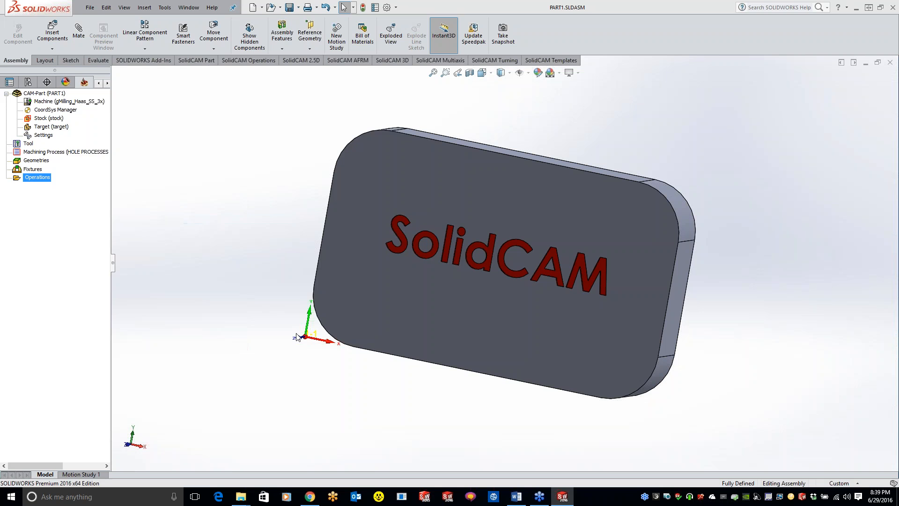
pyautogui.click(186, 111)
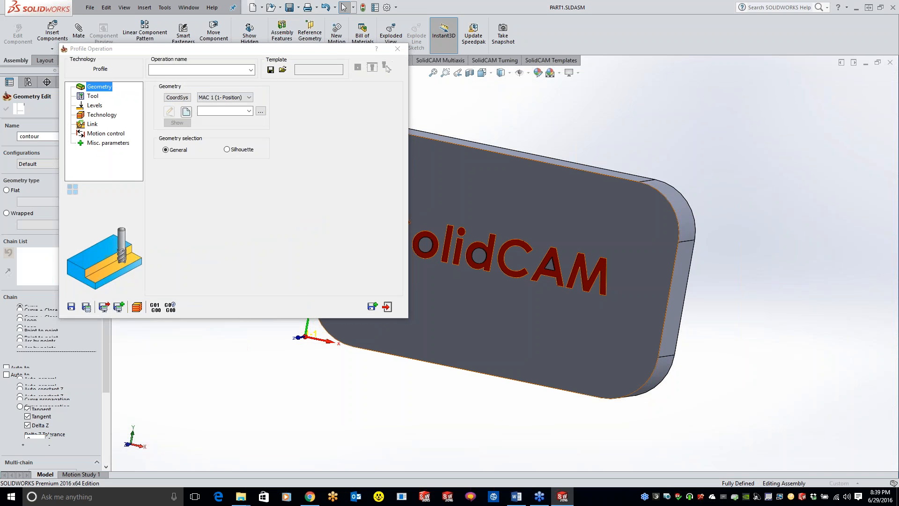
pyautogui.click(562, 397)
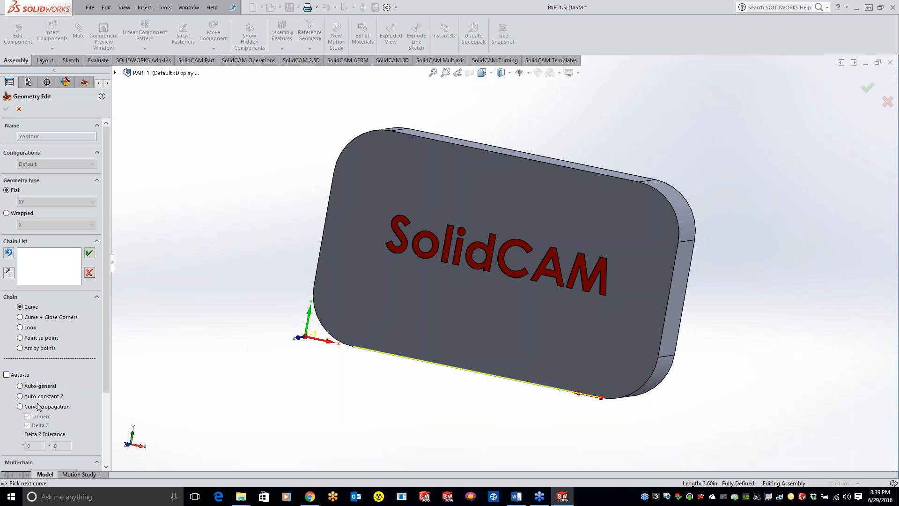
pyautogui.click(20, 396)
pyautogui.click(6, 109)
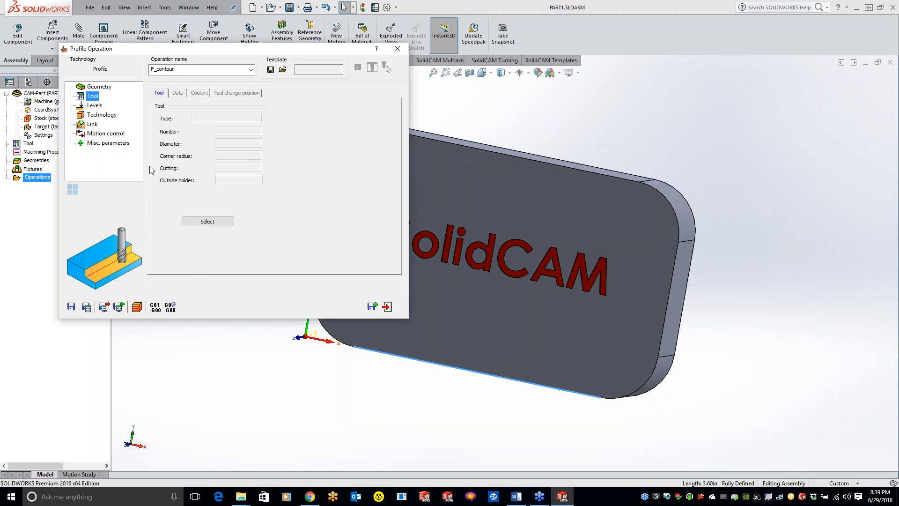
# Step: Create an end mill with 0.25 inch diameter and assign it to the Profile operation
pyautogui.click(209, 221)
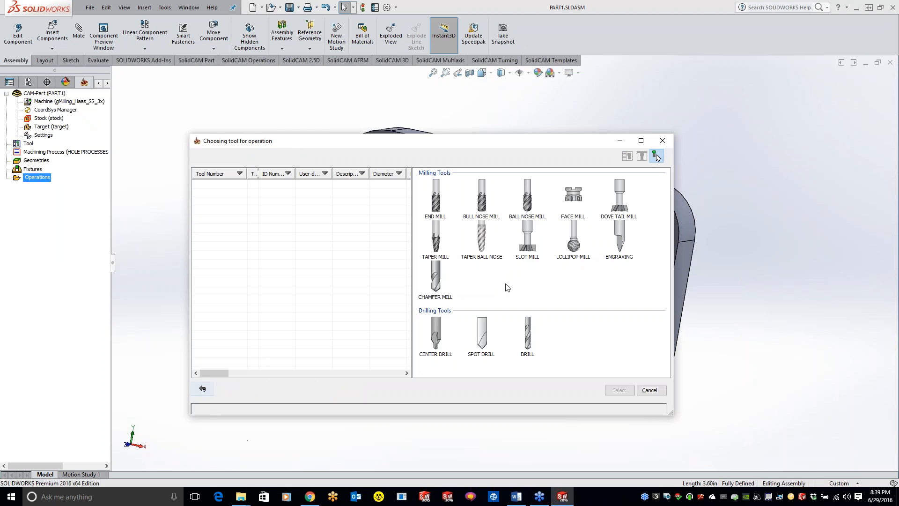
pyautogui.click(435, 194)
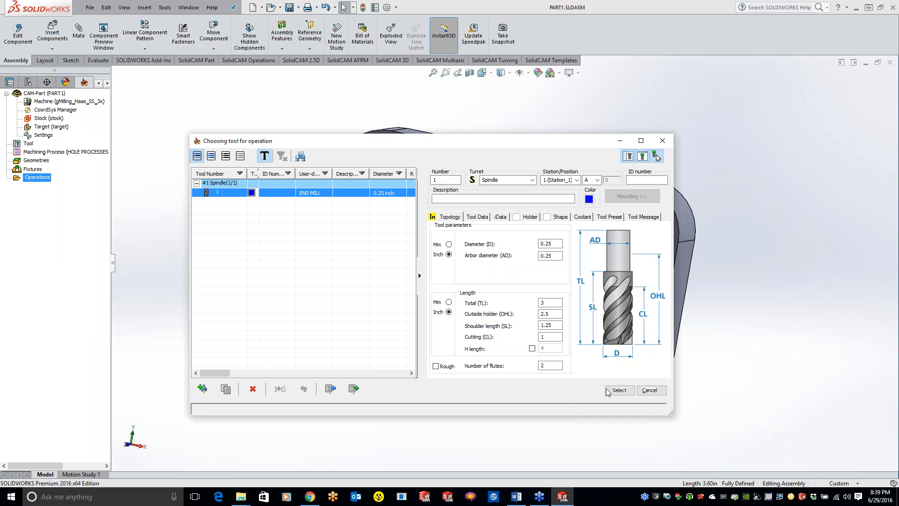
pyautogui.click(618, 390)
# Step: Set the profile depth to 0.75 from the plate's rear lower corner edge, then save, calculate and exit the operation
pyautogui.click(92, 106)
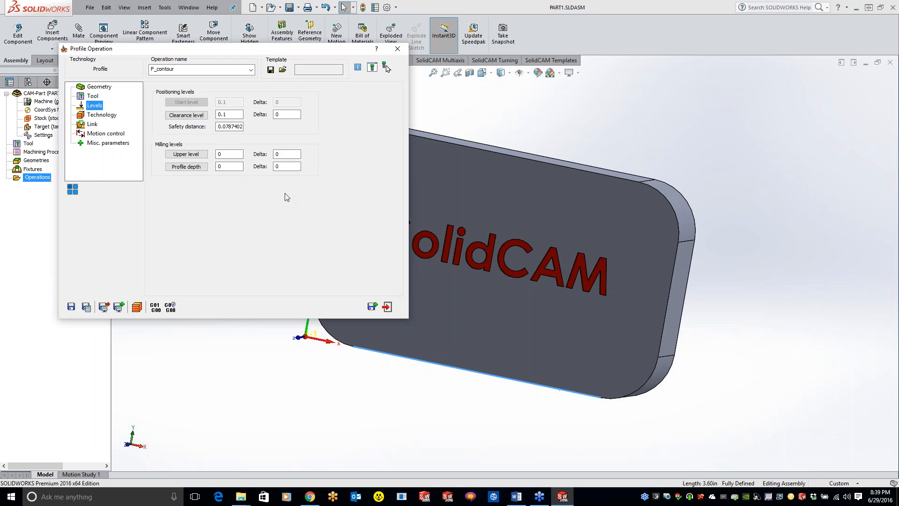
pyautogui.click(199, 167)
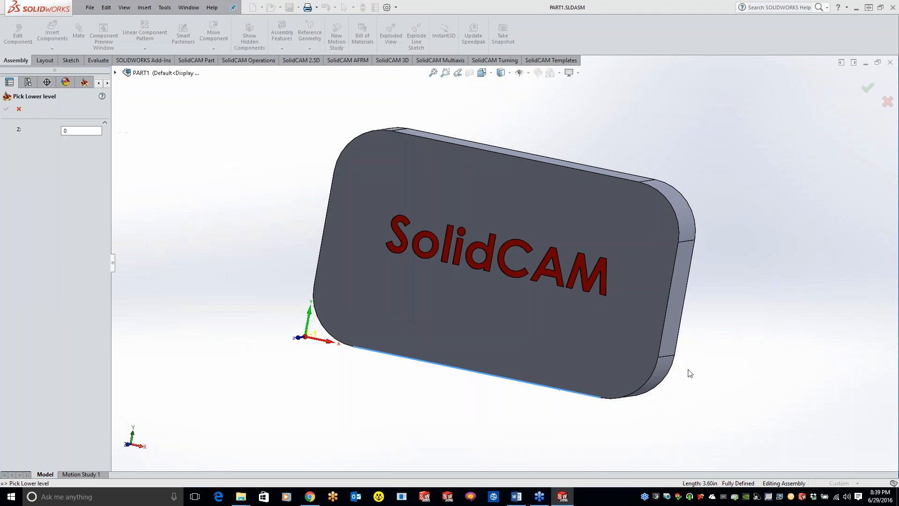
pyautogui.click(655, 381)
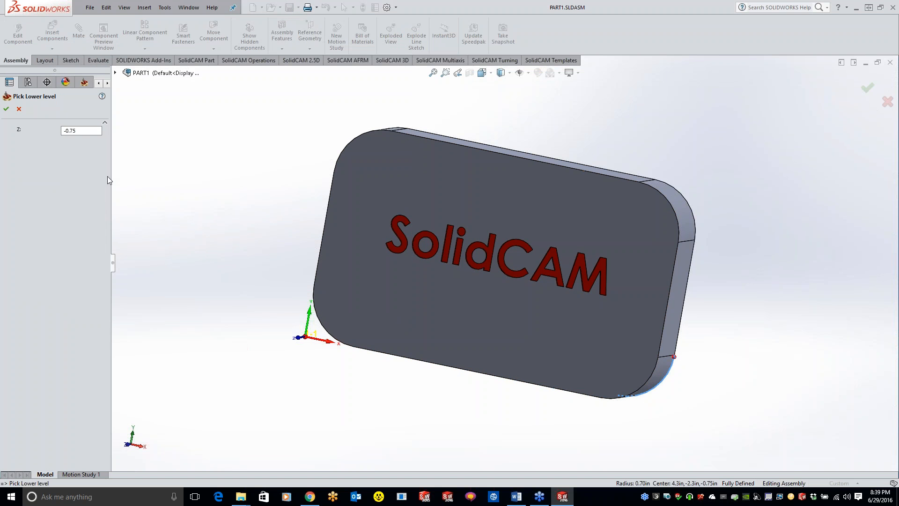
pyautogui.click(6, 111)
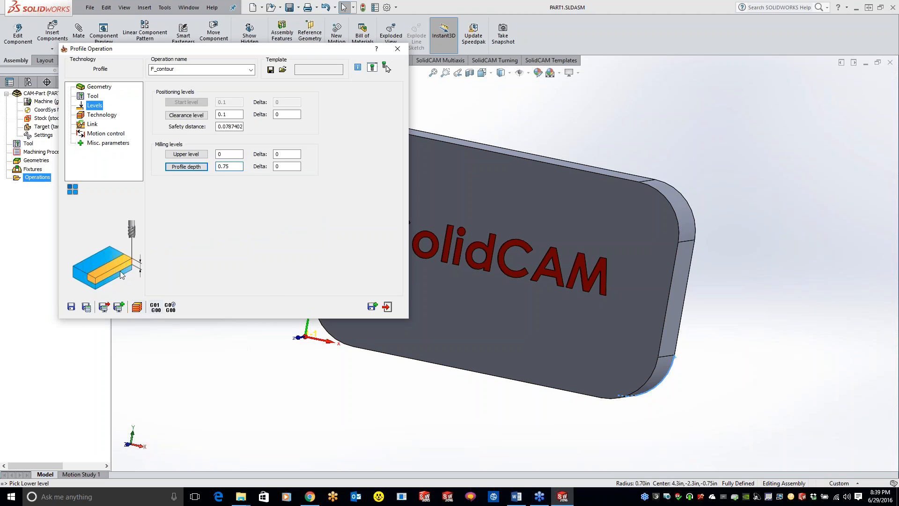
pyautogui.click(94, 116)
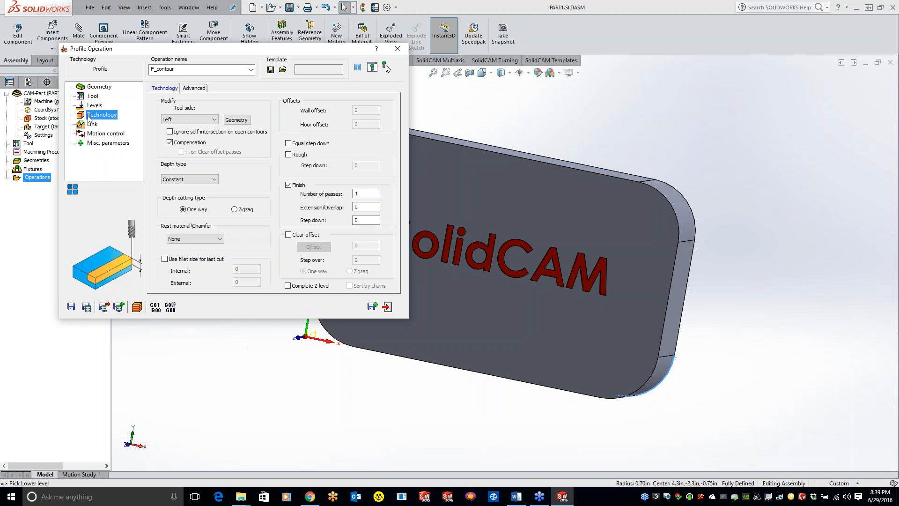
pyautogui.click(86, 307)
pyautogui.click(386, 306)
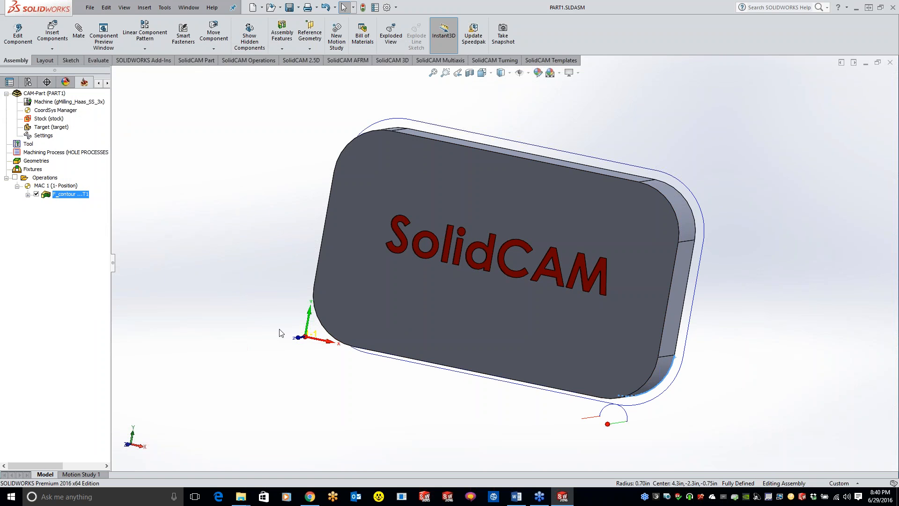
# Step: Reopen the F_contour operation, look at its new-geometry definition, and close the operation
pyautogui.doubleClick(70, 194)
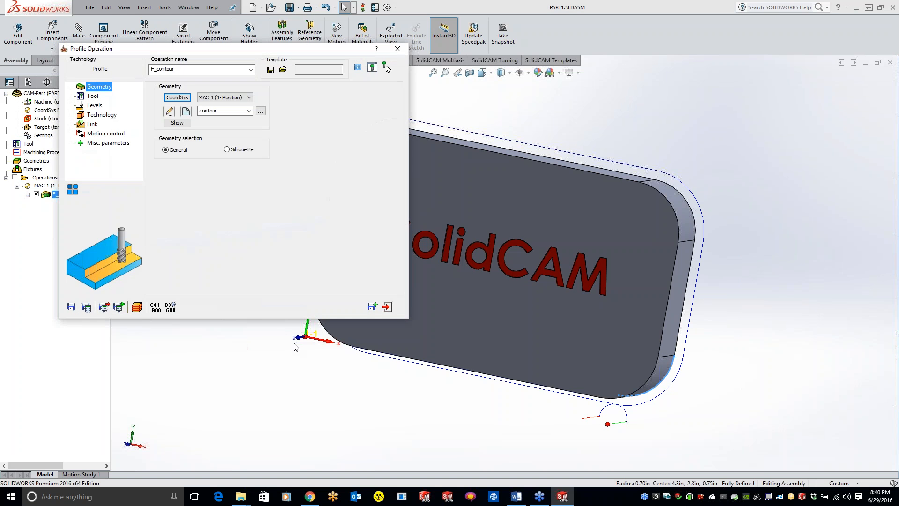
pyautogui.click(186, 111)
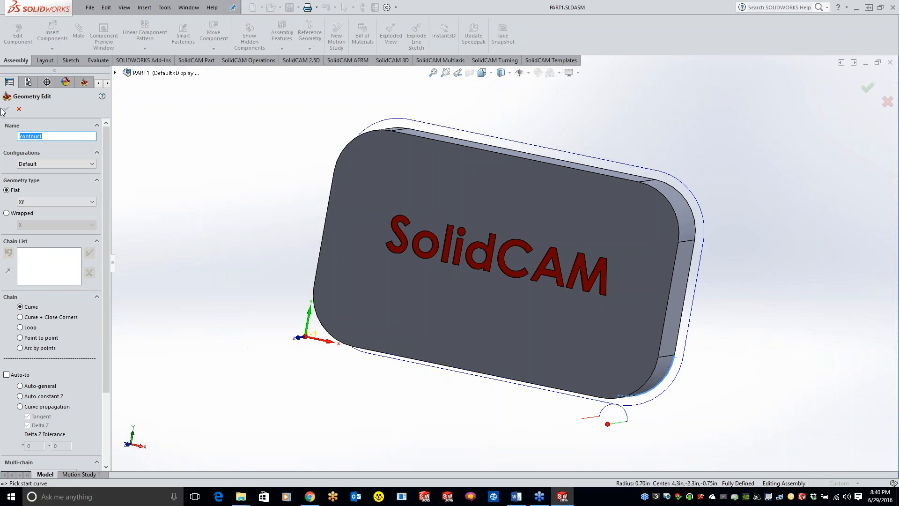
pyautogui.click(3, 110)
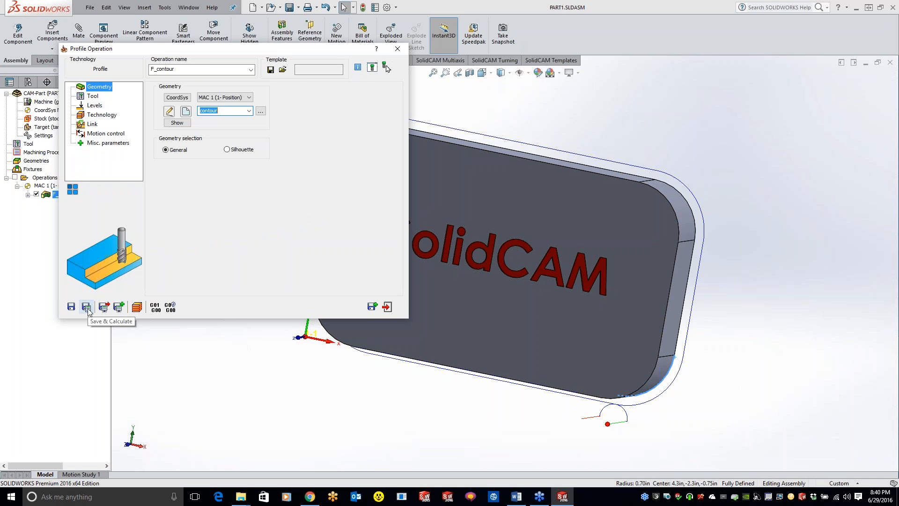
pyautogui.click(398, 50)
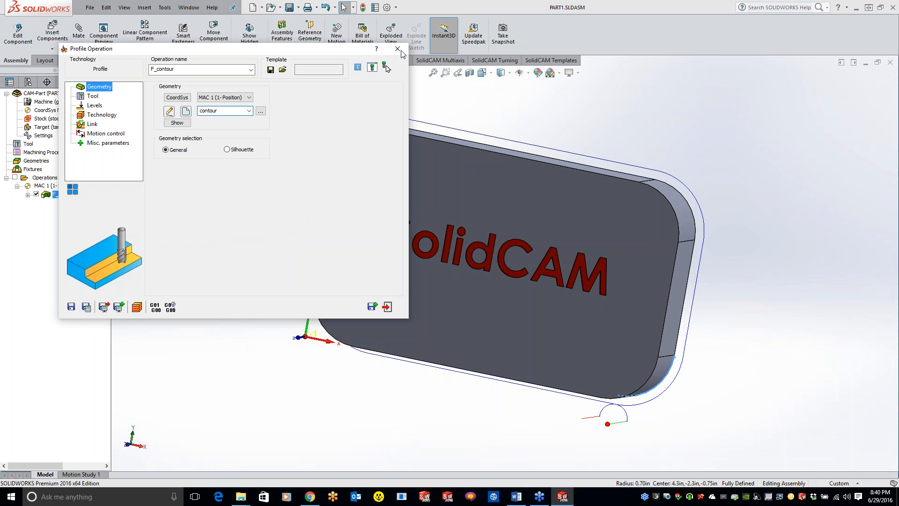
# Step: Check and accept the PART1 CAM-Part definition, and preview the SolidCAM Temporary Files folder
pyautogui.doubleClick(50, 95)
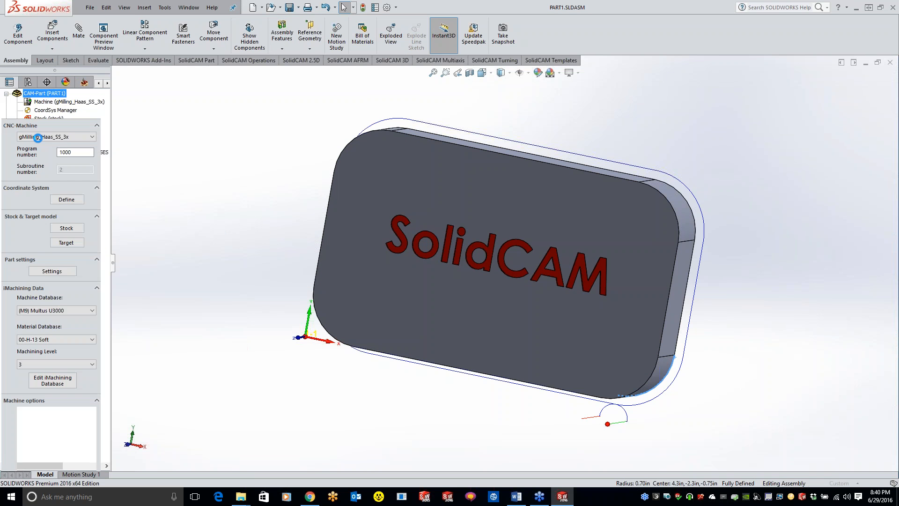
pyautogui.click(6, 109)
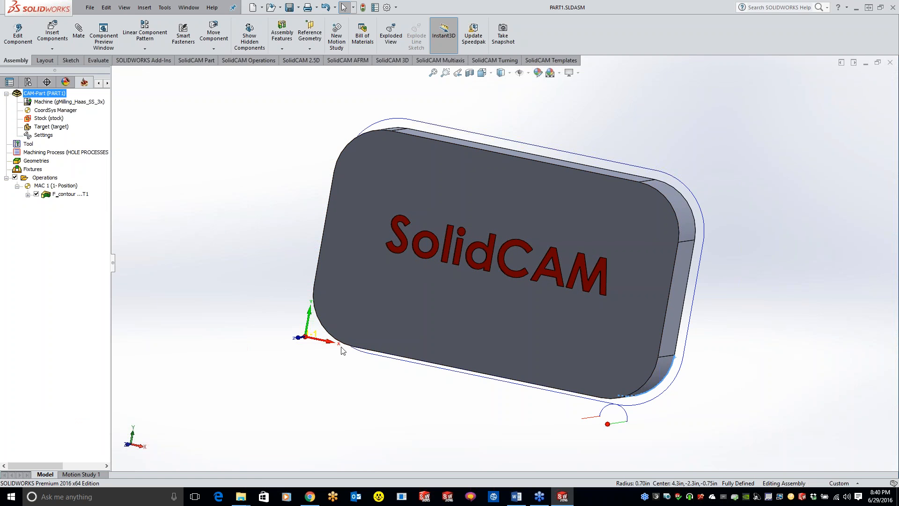
pyautogui.click(242, 496)
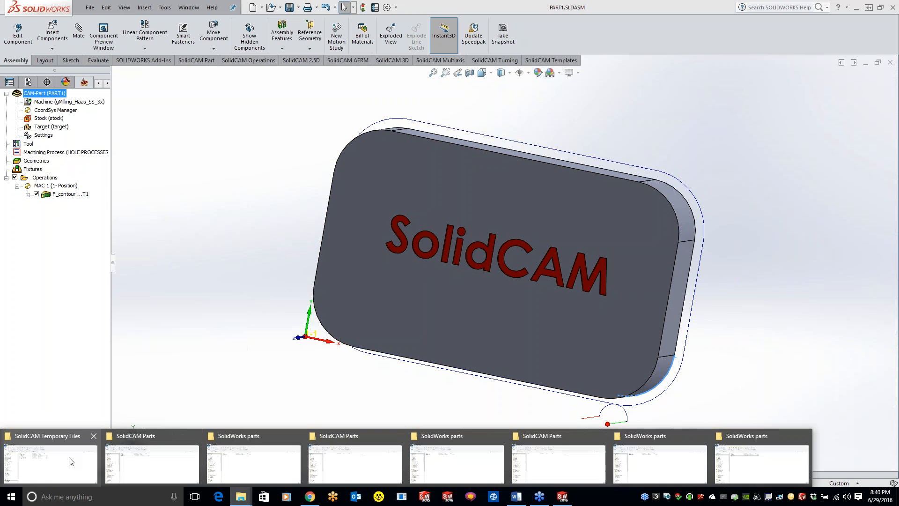
pyautogui.moveTo(70, 461)
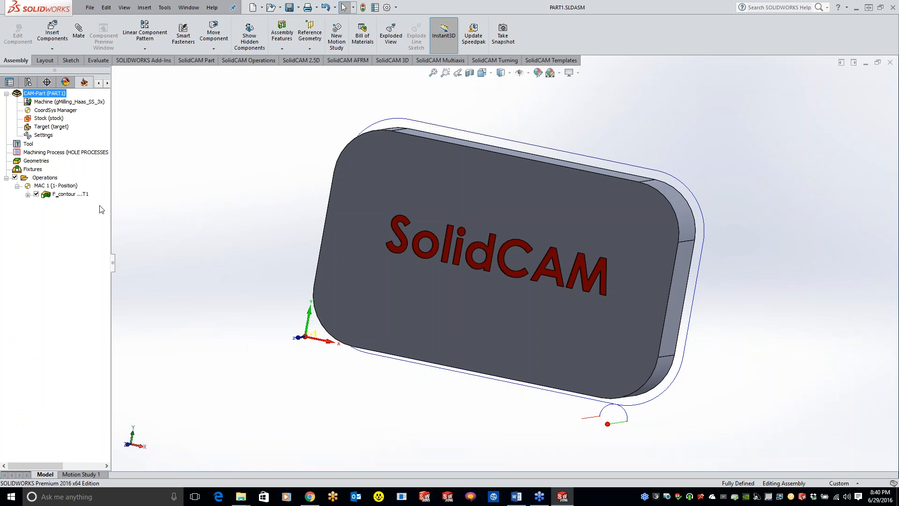
# Step: Reopen the F_contour operation, save and recalculate it, and close it
pyautogui.click(67, 195)
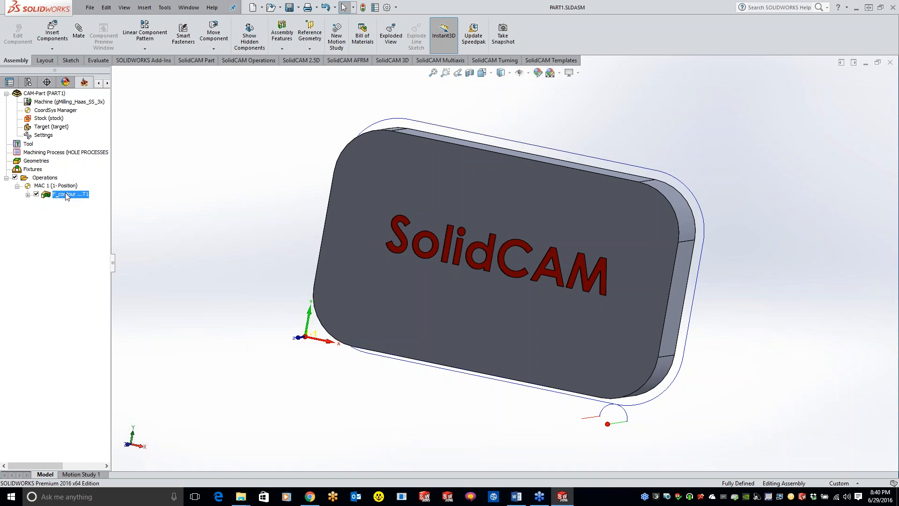
pyautogui.doubleClick(67, 195)
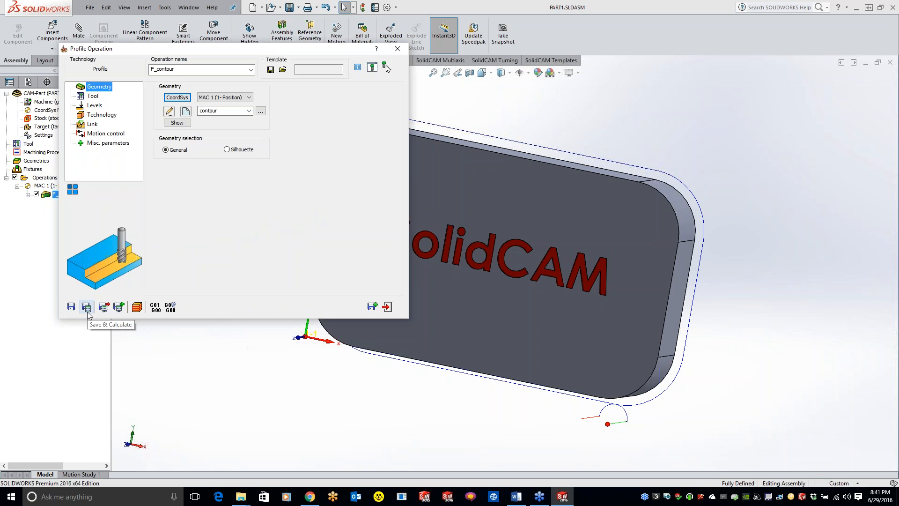
pyautogui.click(87, 311)
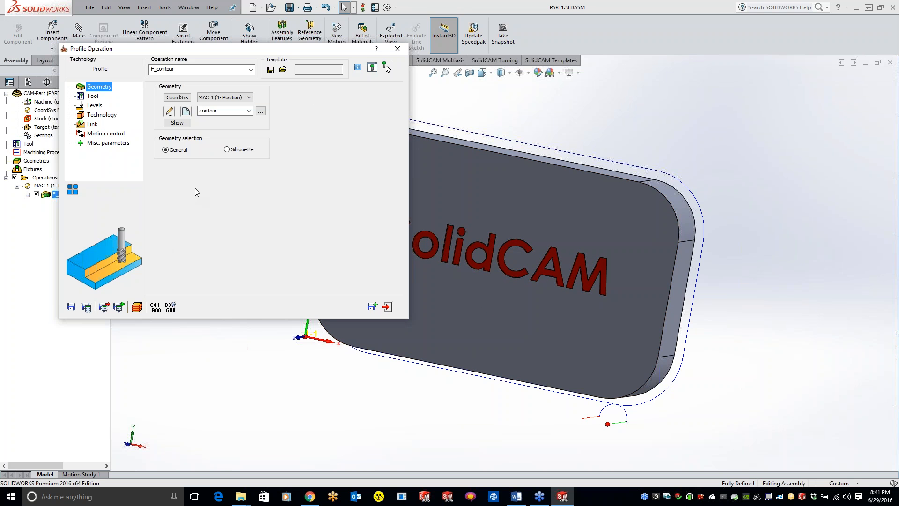
pyautogui.click(397, 48)
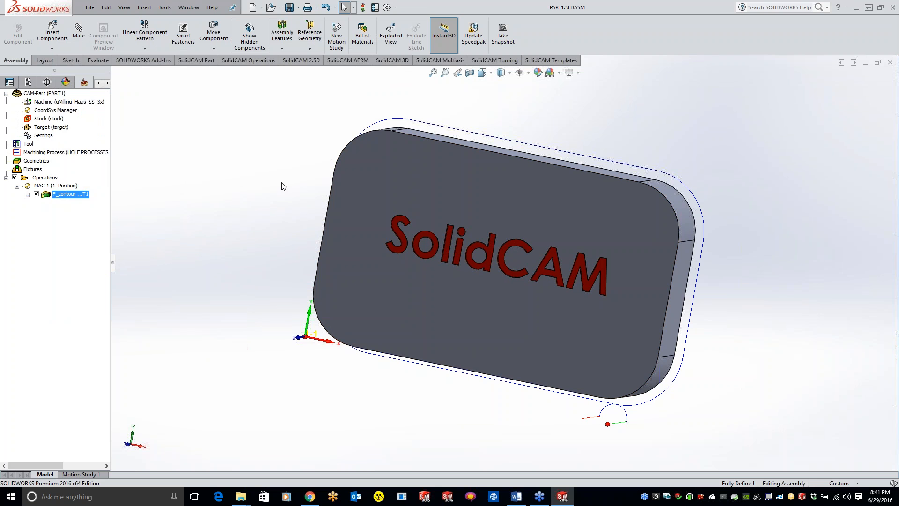
# Step: Save the CAM-Part under the name back as a compressed .prz file in the SolidWorks parts folder
pyautogui.click(59, 94)
pyautogui.rightClick(59, 95)
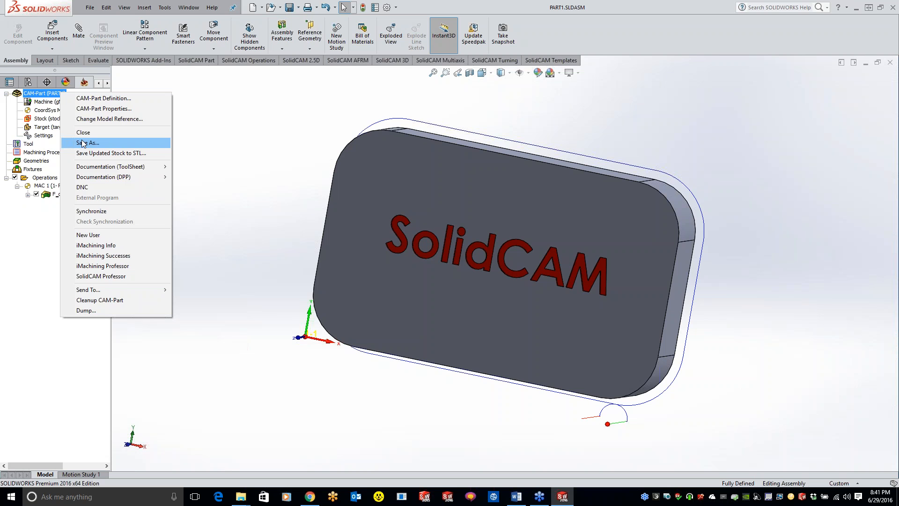
pyautogui.click(83, 143)
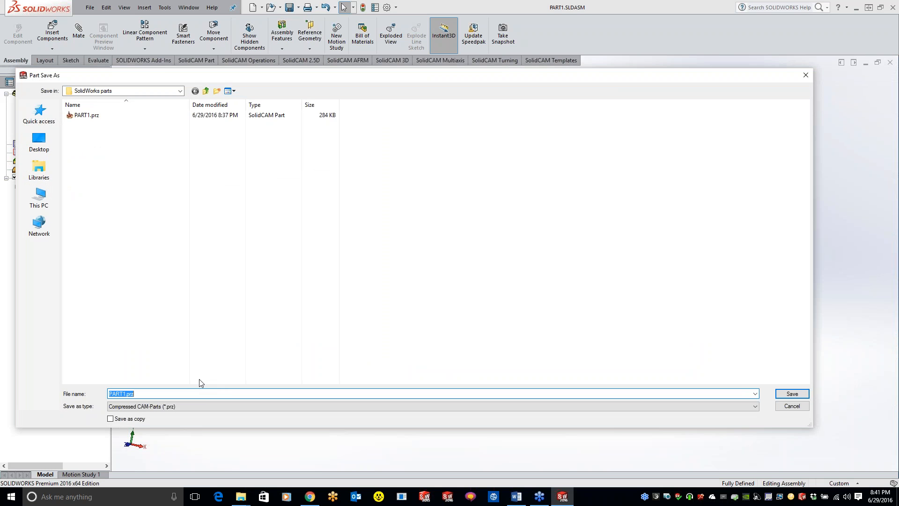
pyautogui.write('back')
pyautogui.click(790, 393)
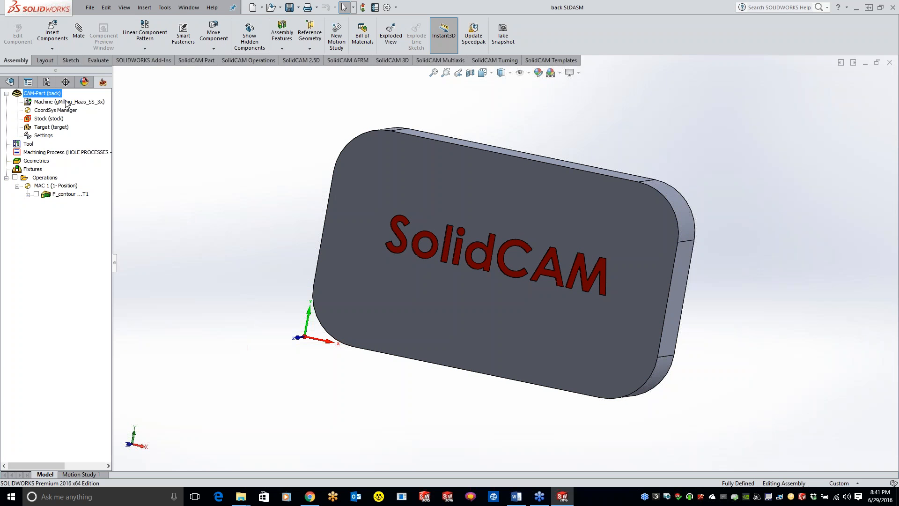
# Step: Close the back CAM-Part and check the contents of the SolidCAM Parts and SolidWorks parts folders
pyautogui.rightClick(55, 96)
pyautogui.click(79, 135)
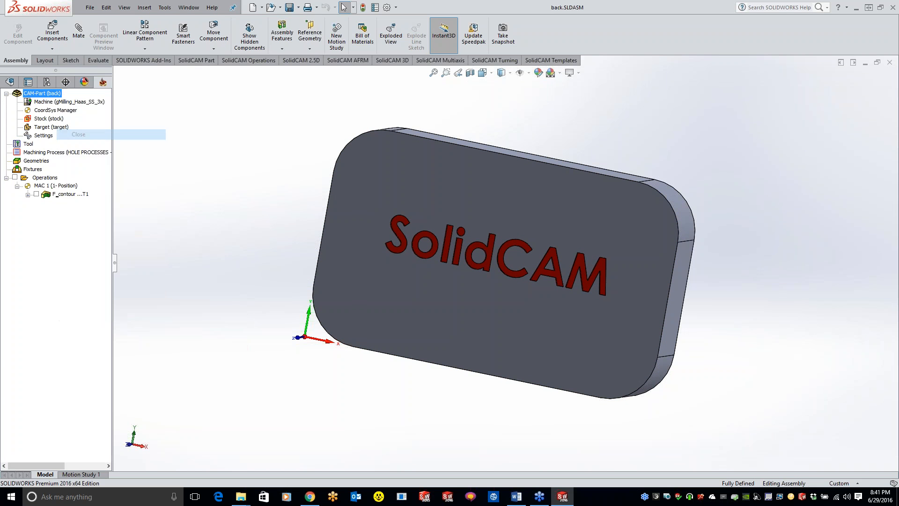
pyautogui.moveTo(240, 496)
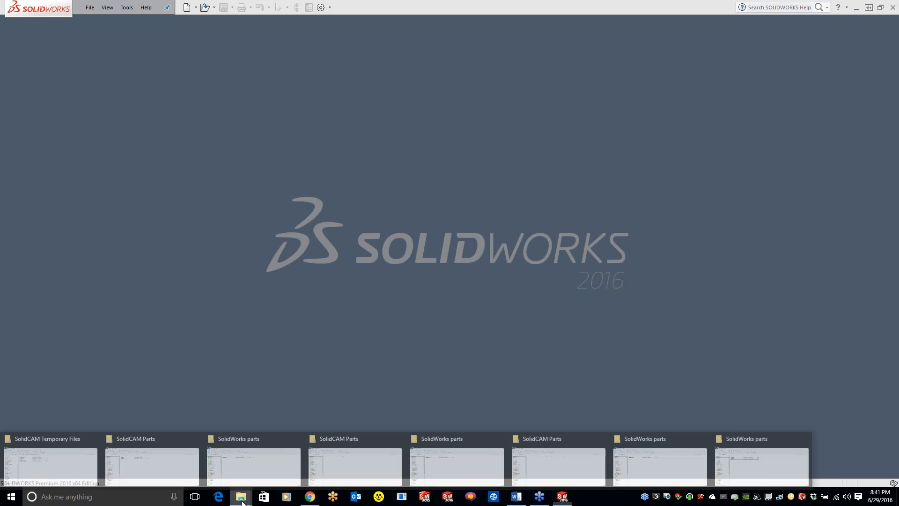
pyautogui.click(155, 470)
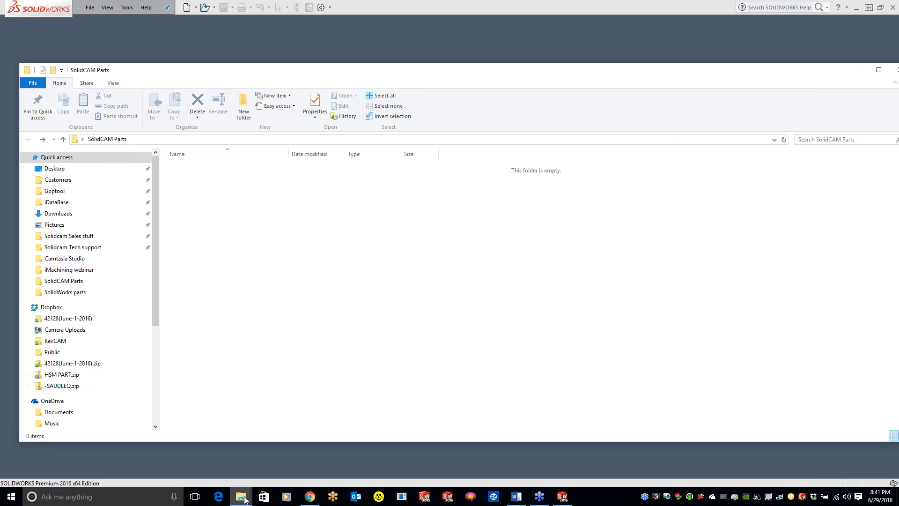
pyautogui.moveTo(243, 497)
pyautogui.click(270, 470)
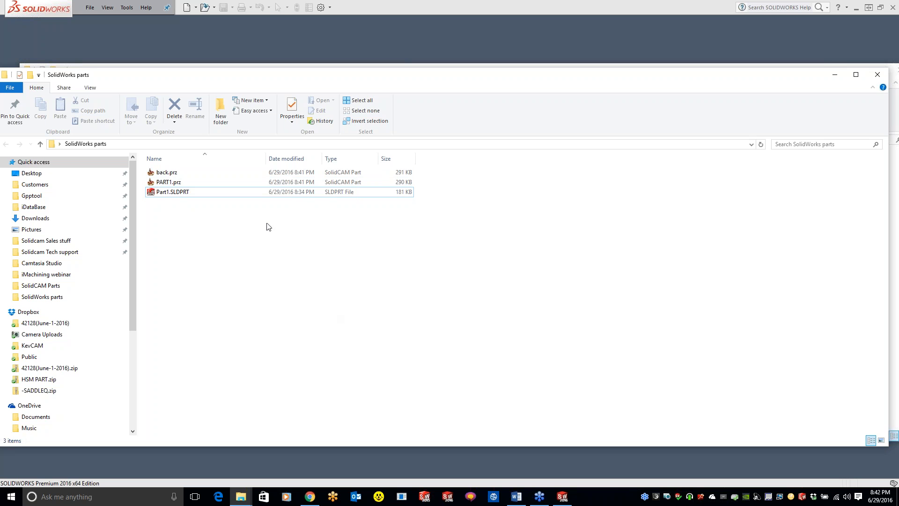
# Step: Rename the back.prz file in the SolidWorks parts folder as back.zip, accepting the extension change
pyautogui.rightClick(174, 175)
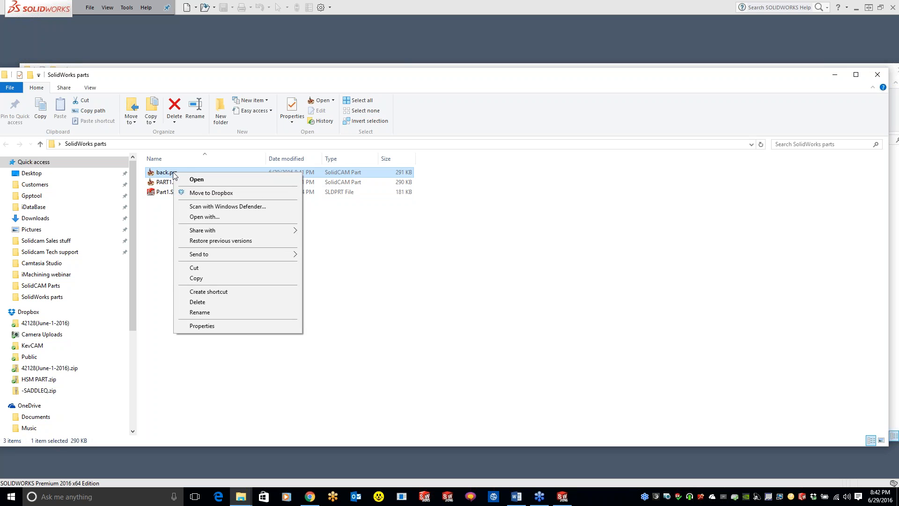
pyautogui.click(419, 283)
pyautogui.click(170, 173)
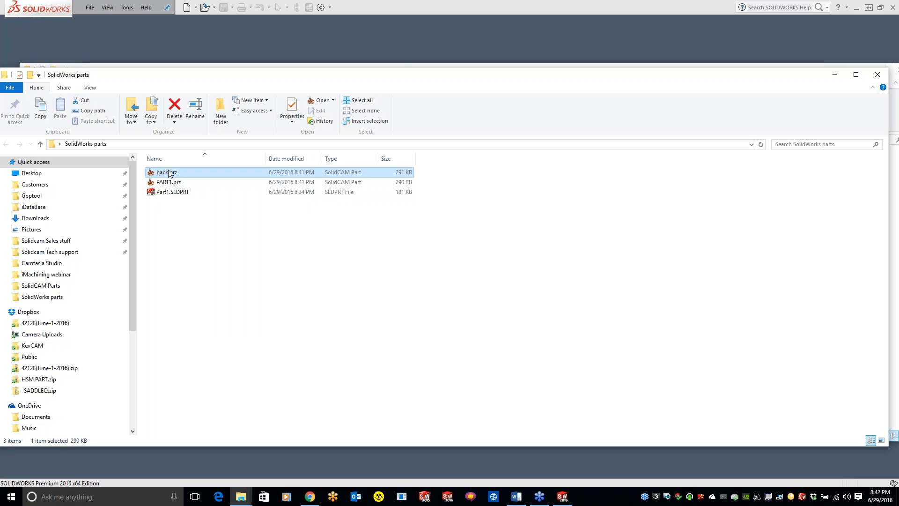
pyautogui.click(169, 173)
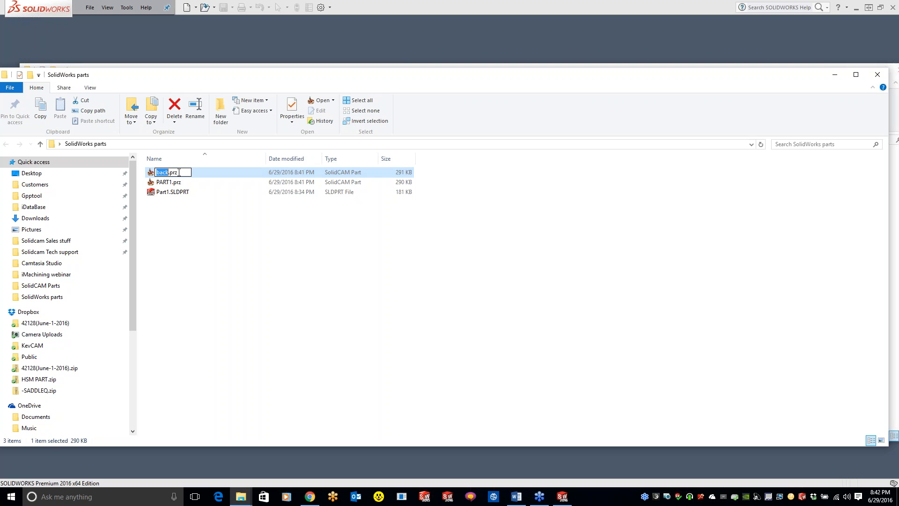
pyautogui.press('End')
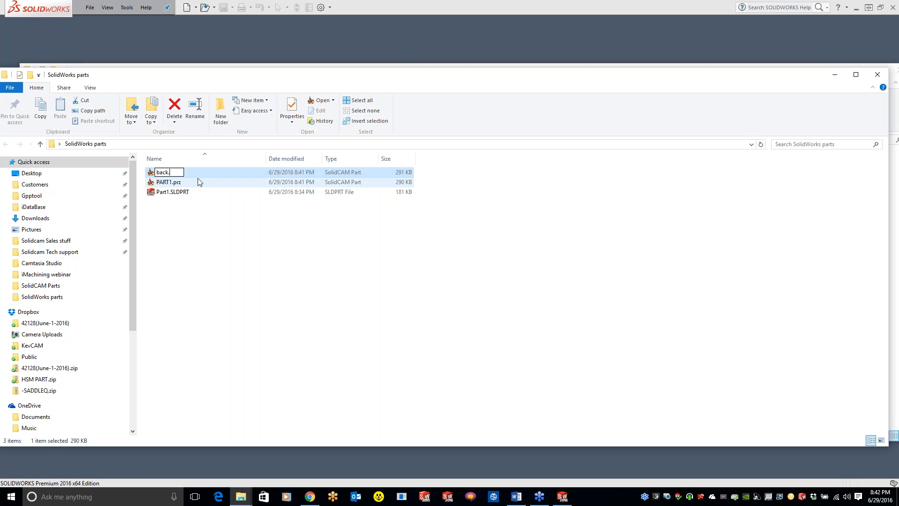
pyautogui.write('zip')
pyautogui.click(258, 230)
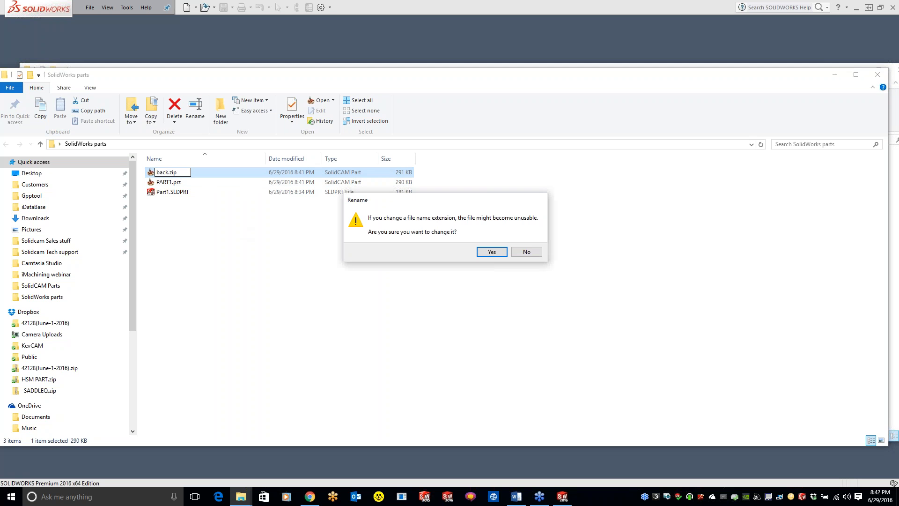
pyautogui.click(493, 253)
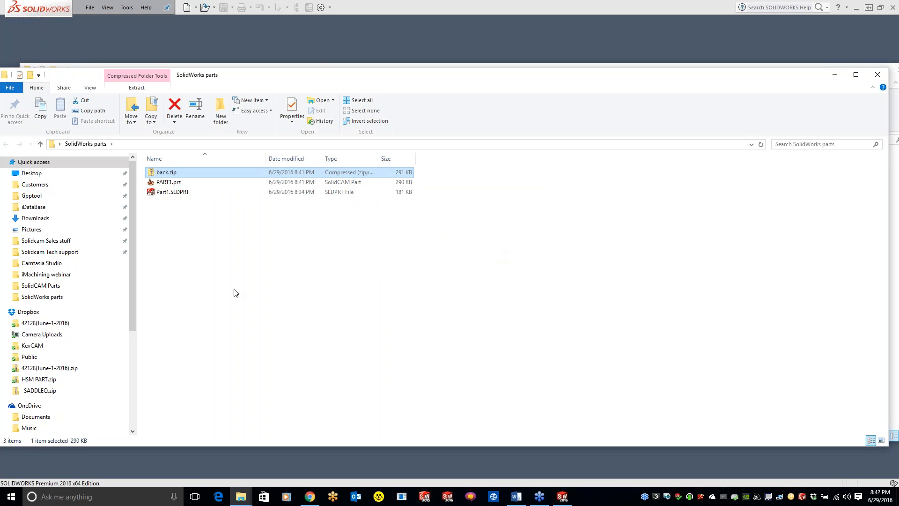
# Step: Extract back.zip into a back folder inside the SolidWorks parts folder
pyautogui.rightClick(171, 173)
pyautogui.click(201, 204)
pyautogui.click(533, 338)
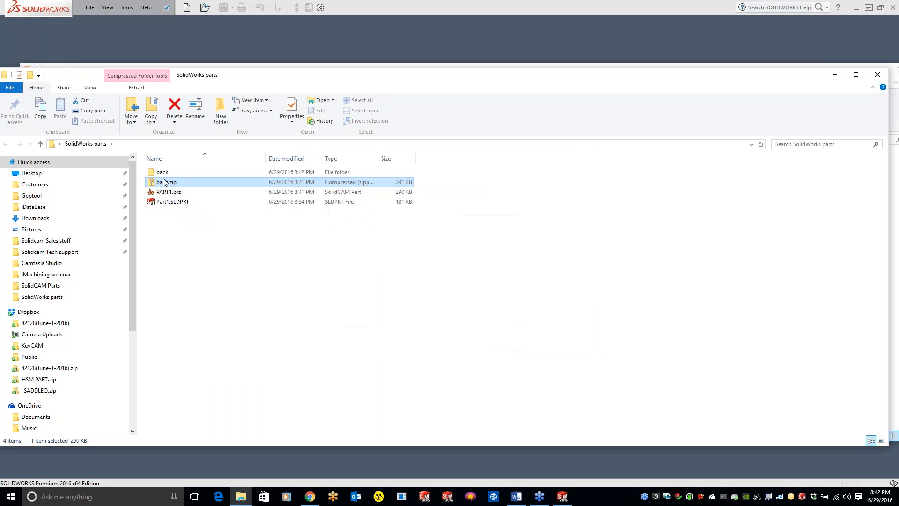
# Step: Examine the extracted back folder and its subfolder, return to SolidWorks parts, and close both File Explorer windows
pyautogui.doubleClick(162, 172)
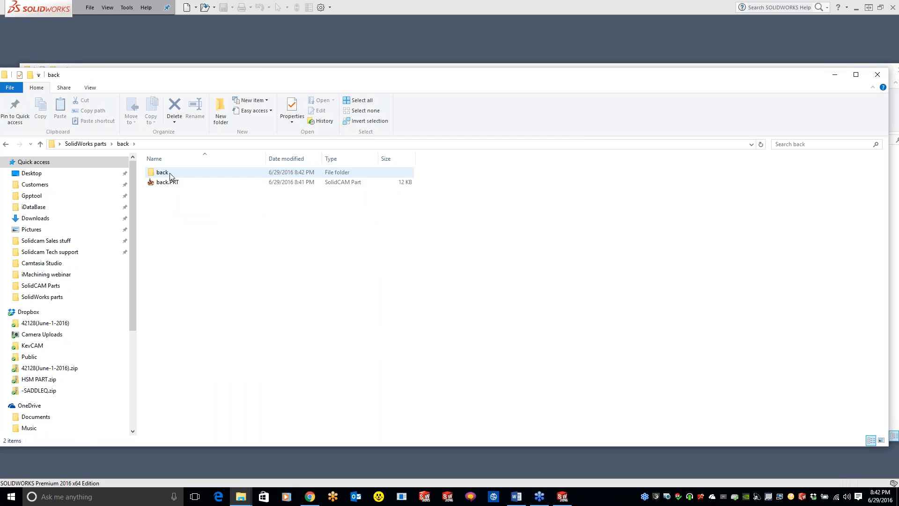
pyautogui.doubleClick(187, 172)
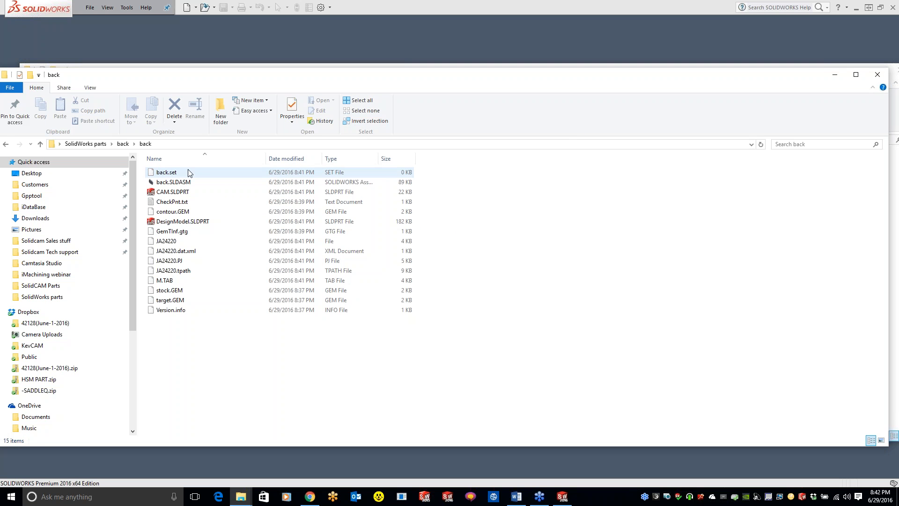
pyautogui.click(8, 146)
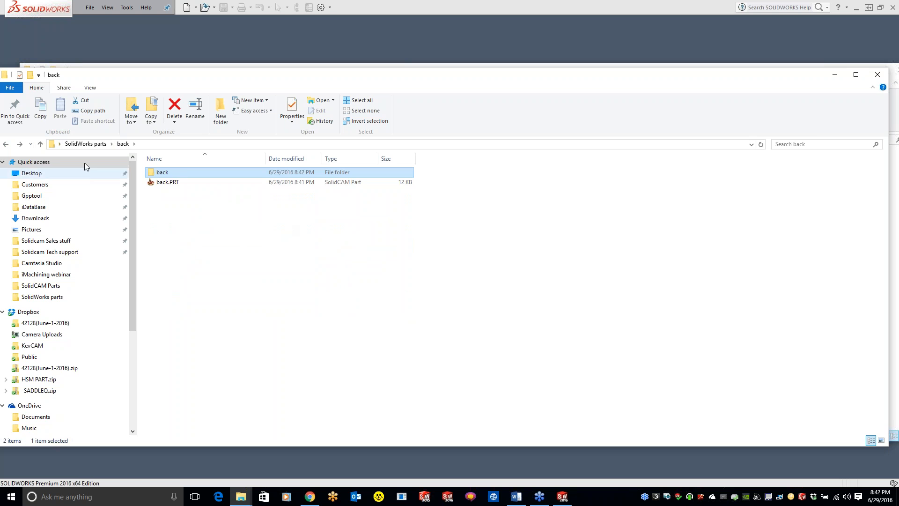
pyautogui.click(86, 144)
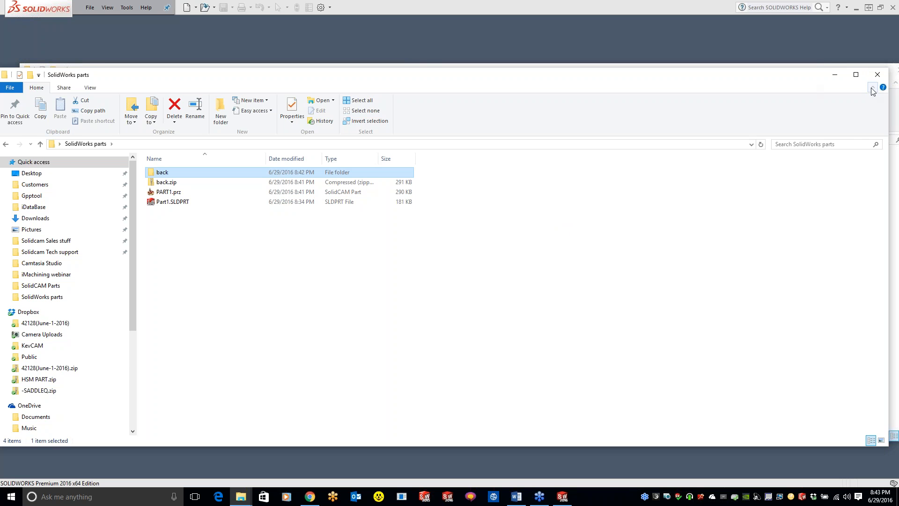
pyautogui.click(878, 74)
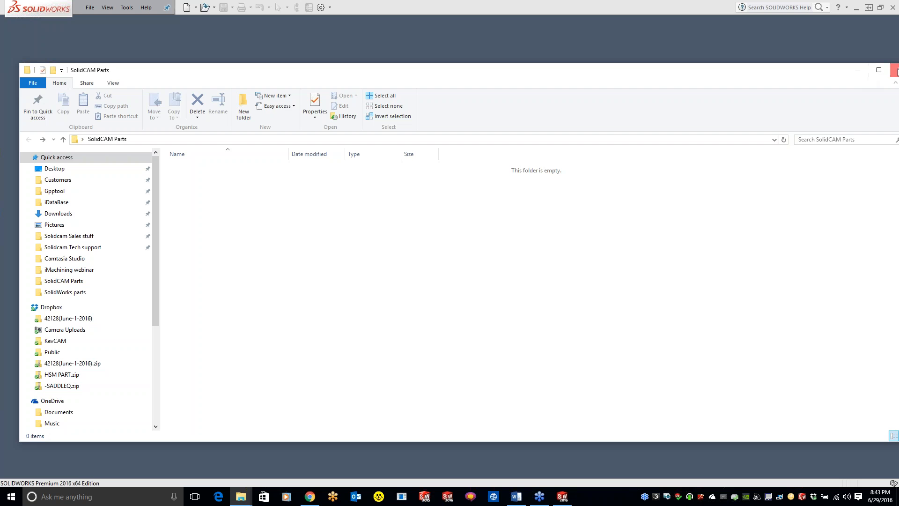
pyautogui.click(896, 71)
# Step: Open the recent CAM-Part PART1.prz from the SolidWorks parts folder in SolidCAM
pyautogui.click(126, 7)
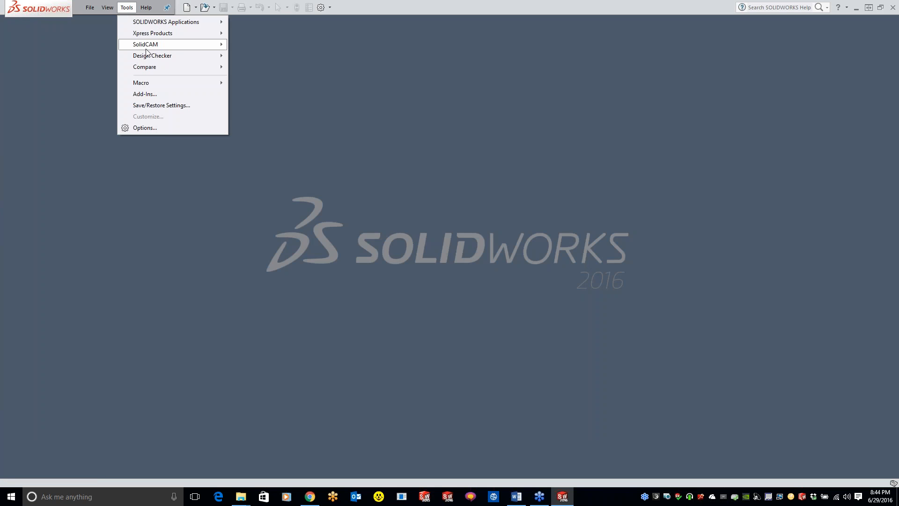
pyautogui.moveTo(146, 47)
pyautogui.moveTo(257, 228)
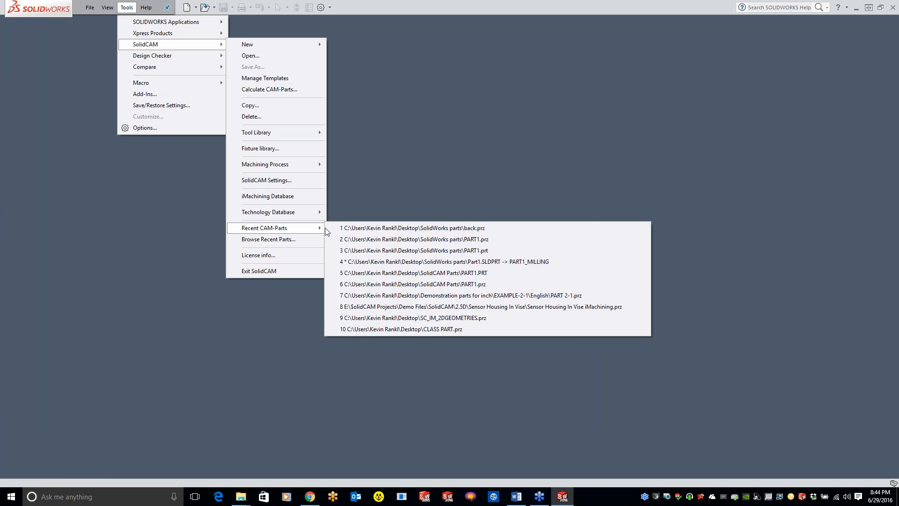
pyautogui.click(348, 242)
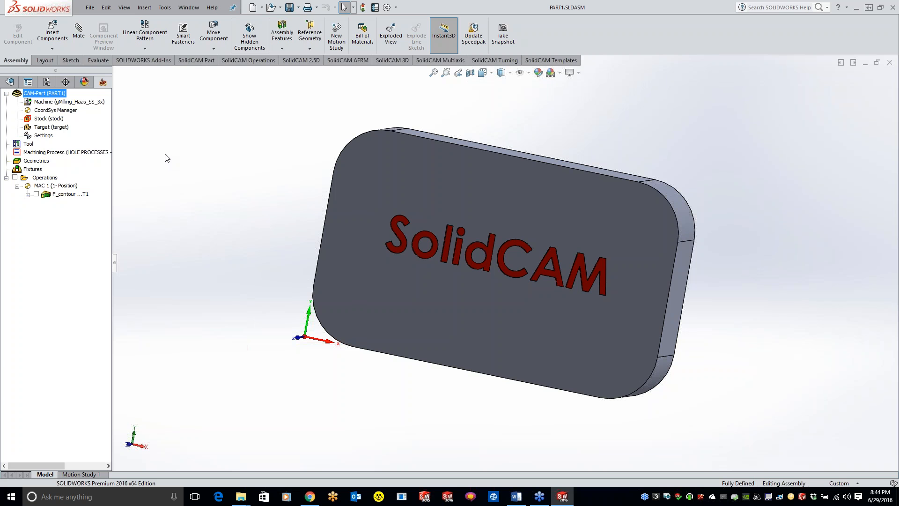
pyautogui.rightClick(71, 194)
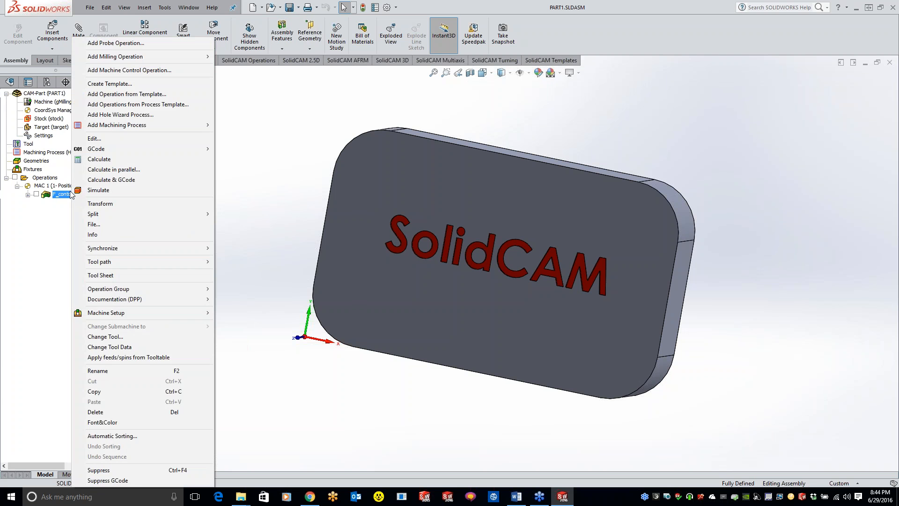
pyautogui.click(52, 254)
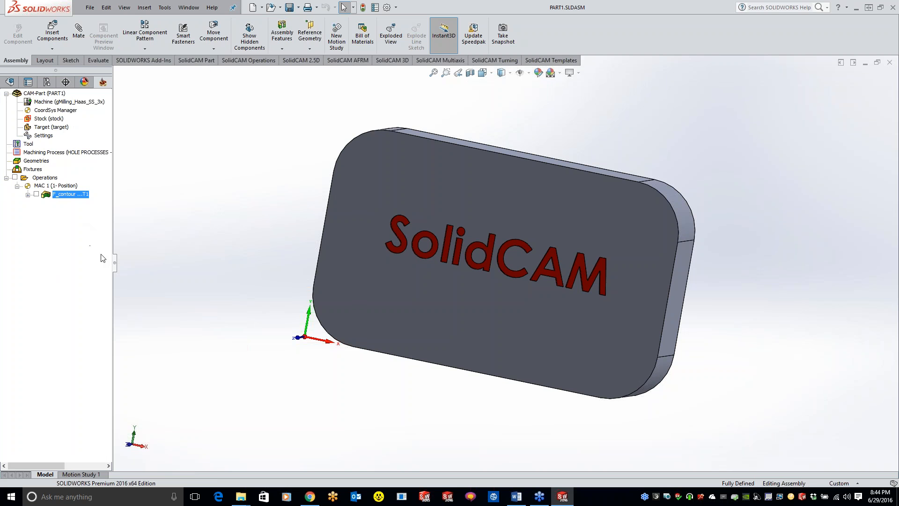
# Step: Sketch a horizontal line about 2.79 in long above the SolidCAM lettering and a vertical line about 0.94 in long beside it on the front face
pyautogui.click(374, 181)
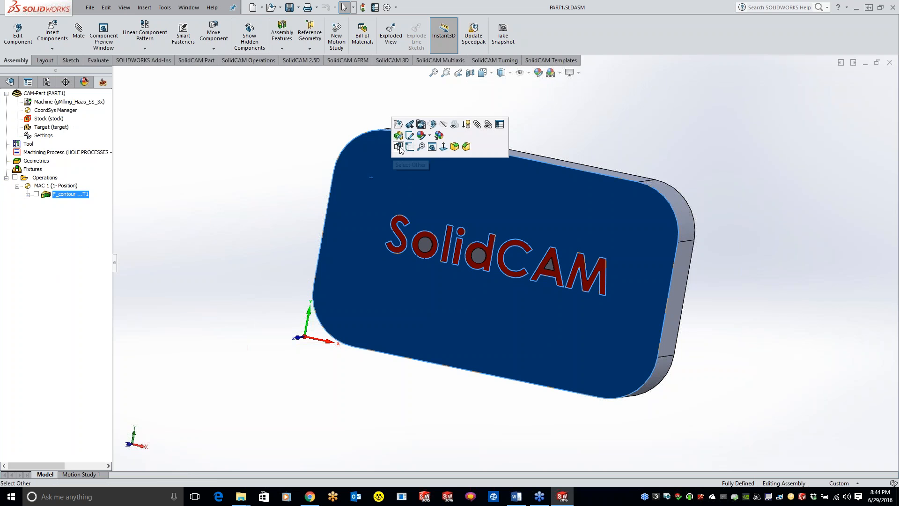
pyautogui.click(404, 148)
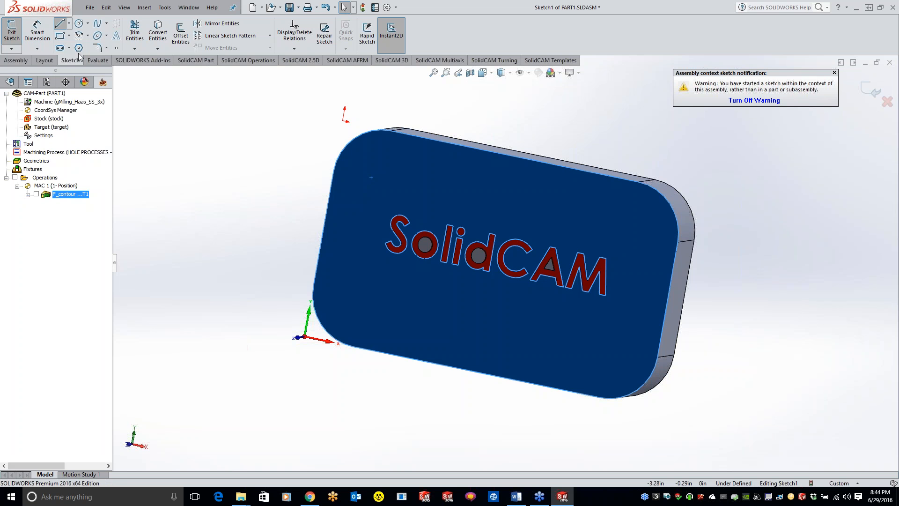
pyautogui.click(60, 23)
pyautogui.click(397, 183)
pyautogui.doubleClick(589, 222)
pyautogui.moveTo(632, 259); pyautogui.dragTo(621, 326)
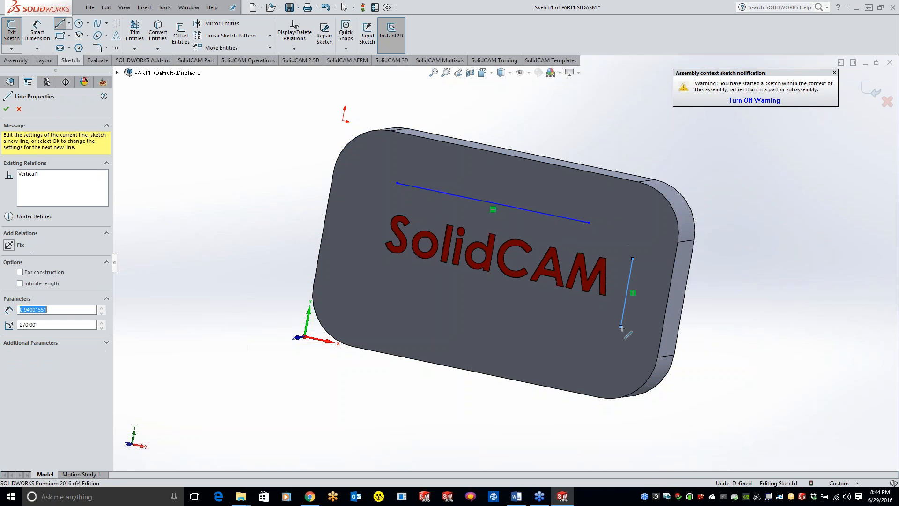
pyautogui.click(6, 108)
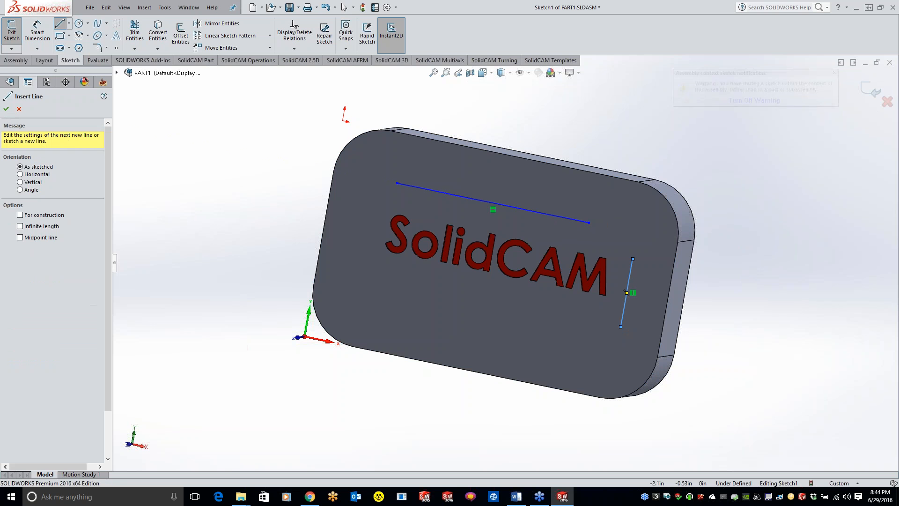
pyautogui.click(17, 109)
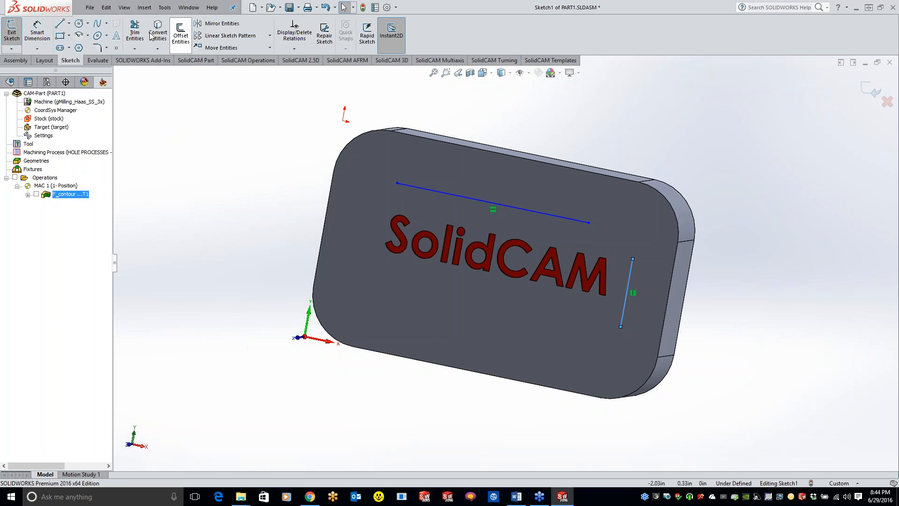
# Step: Delete the vertical and horizontal lines from the front-face sketch
pyautogui.click(87, 8)
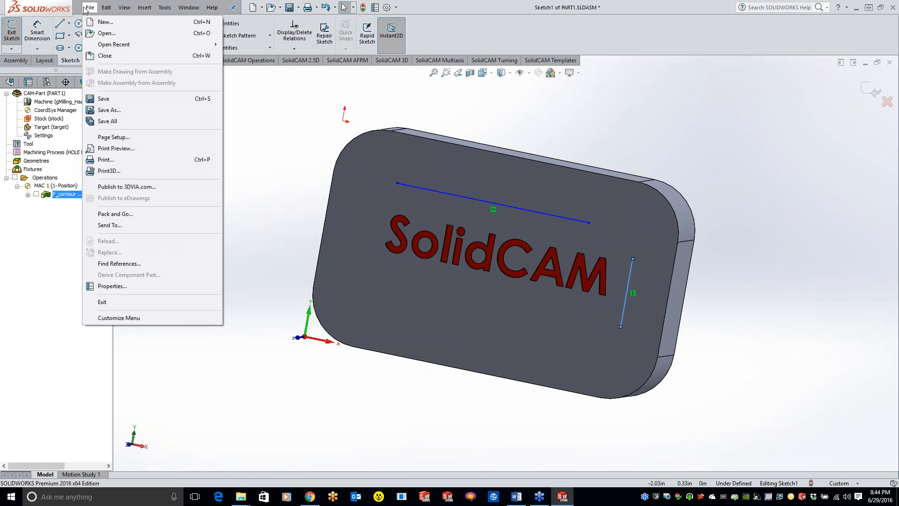
pyautogui.click(117, 22)
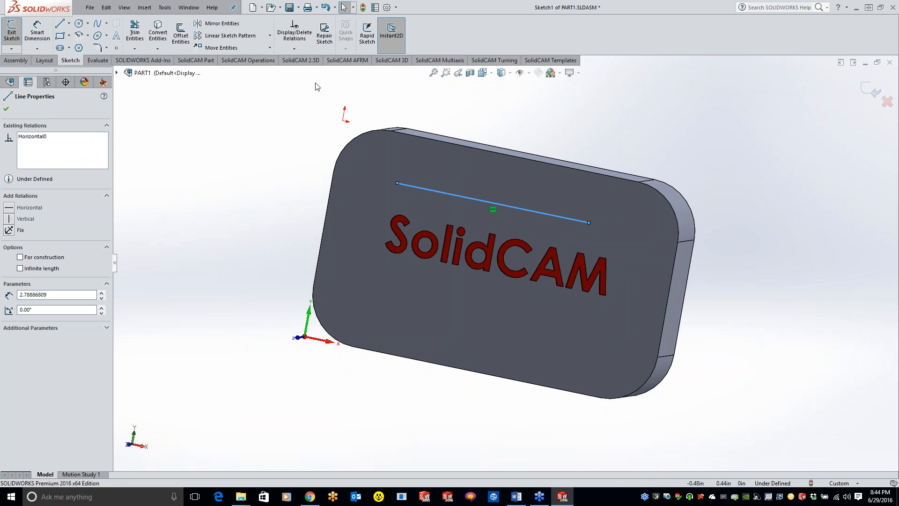
pyautogui.click(106, 7)
pyautogui.moveTo(121, 8)
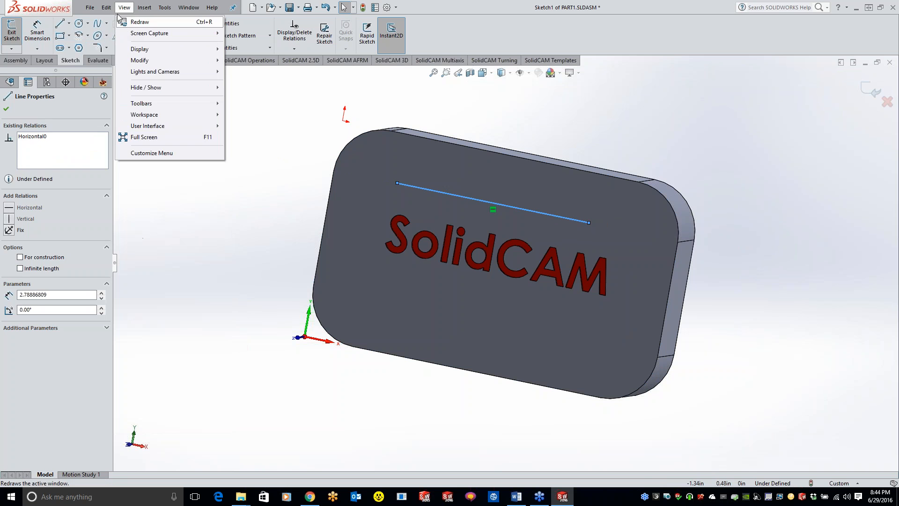
pyautogui.click(118, 23)
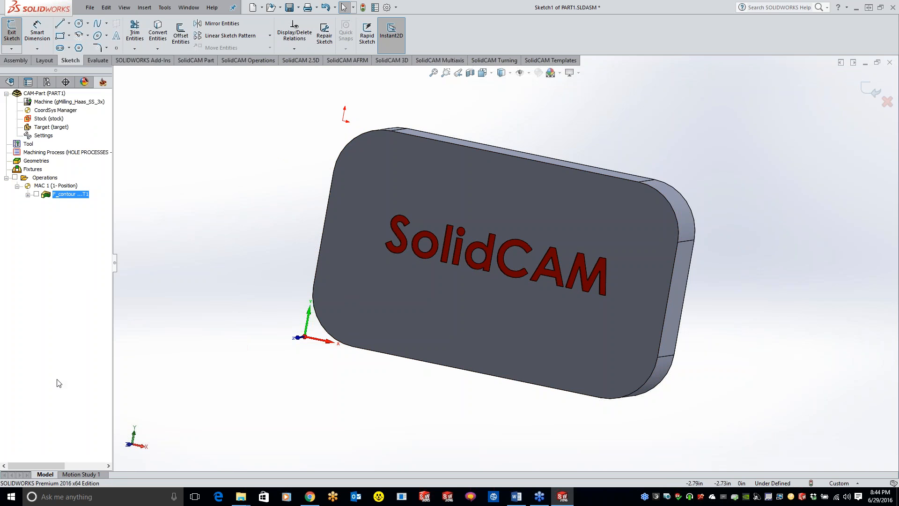
pyautogui.rightClick(44, 95)
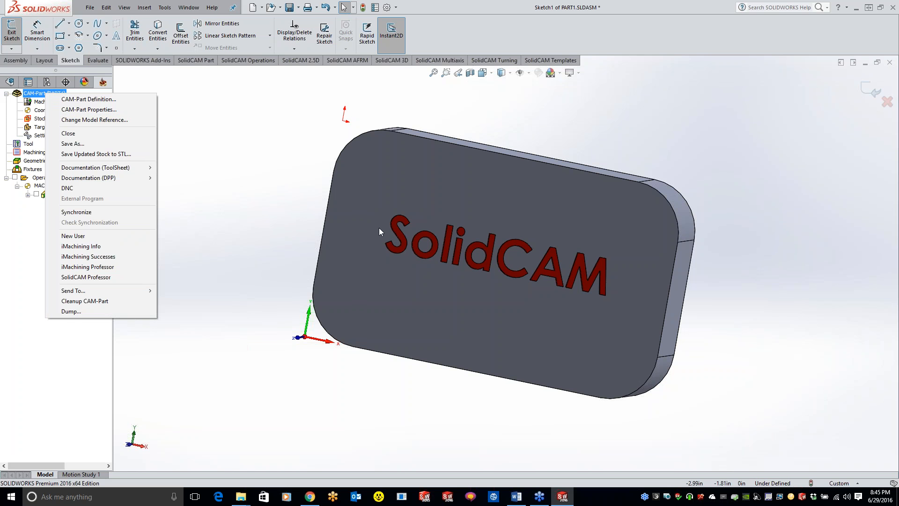
pyautogui.click(254, 265)
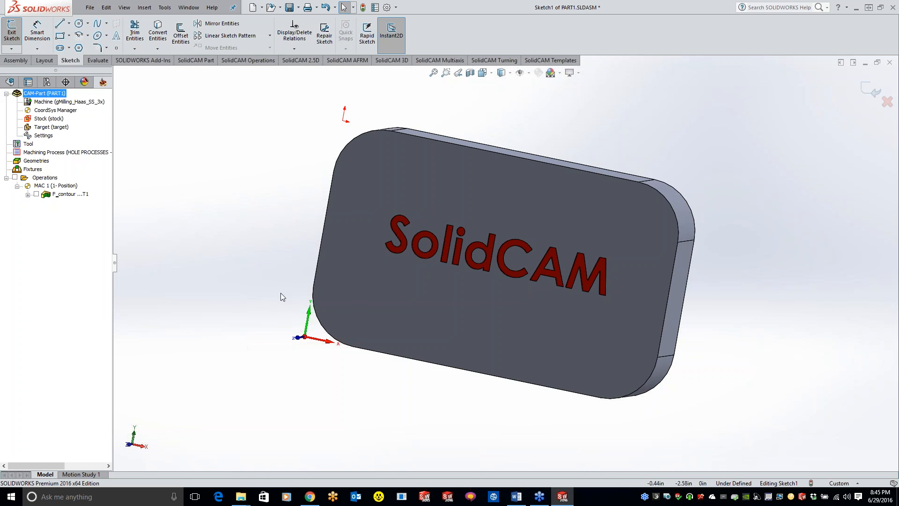
pyautogui.rightClick(66, 194)
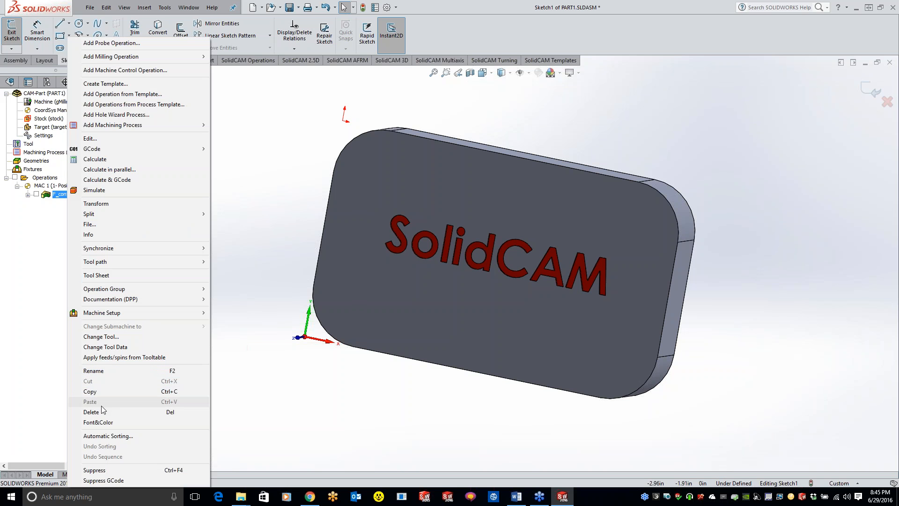
pyautogui.click(266, 381)
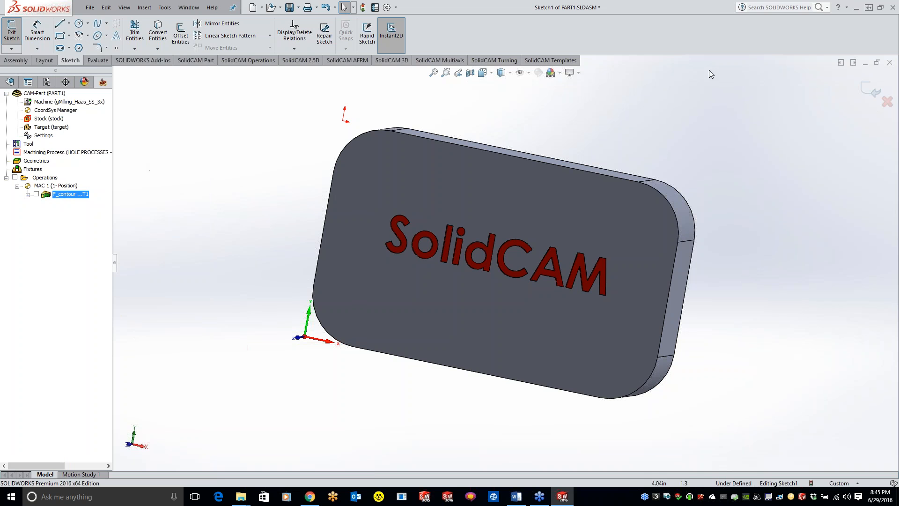
# Step: Exit the front-face sketch and discard its changes
pyautogui.click(886, 101)
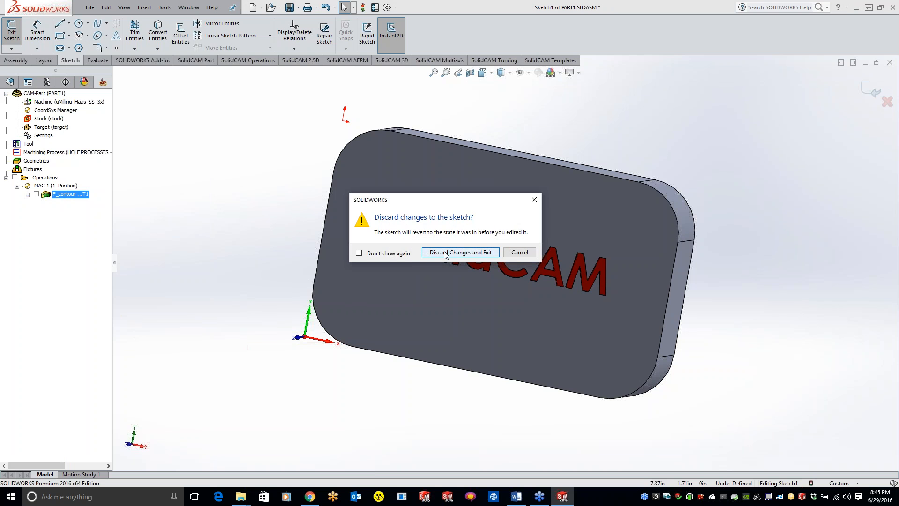
pyautogui.click(461, 252)
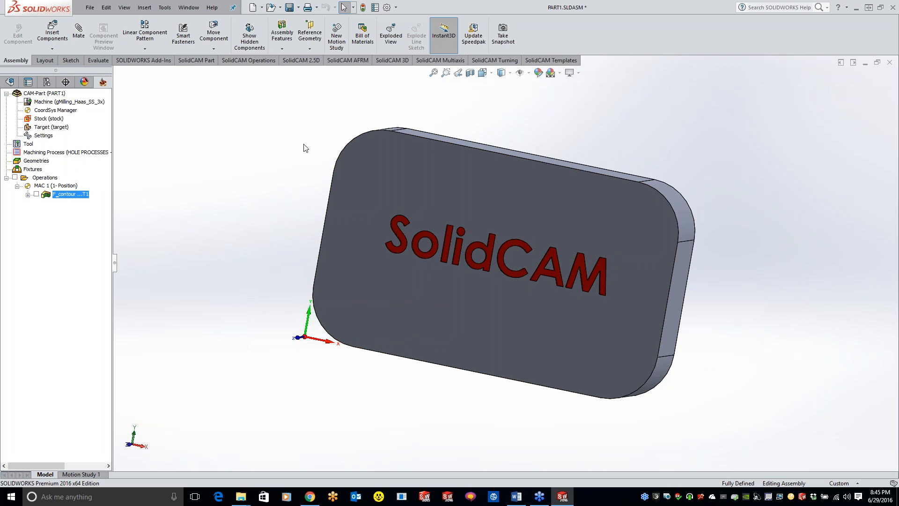
# Step: Search Windows for uac and open the User Account Control settings to check the notification level
pyautogui.click(100, 499)
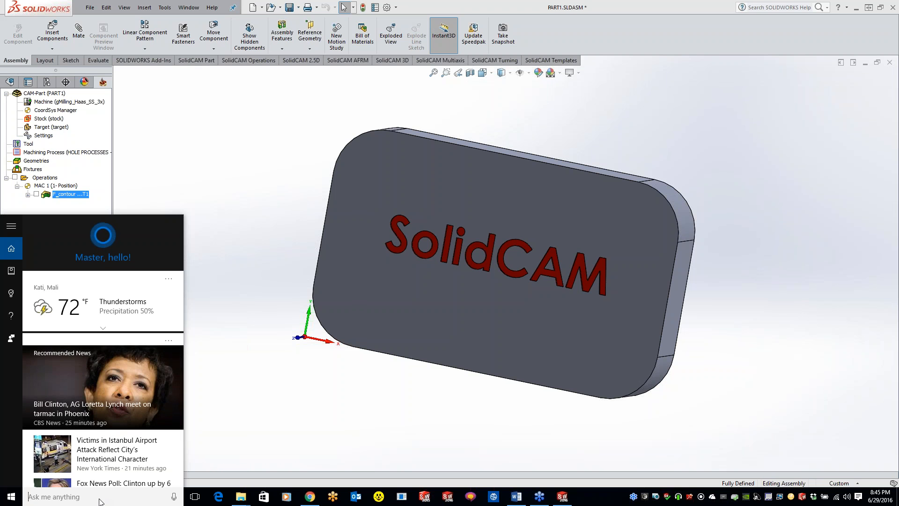
pyautogui.write('uac')
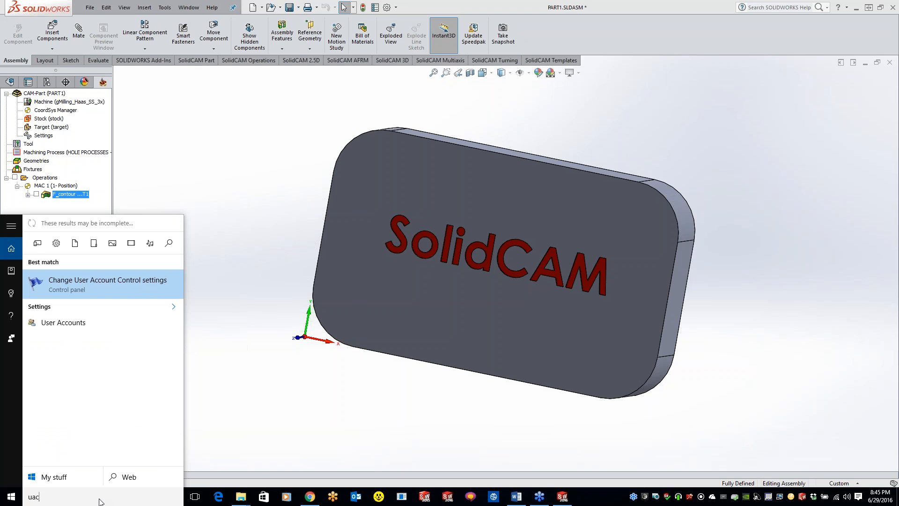
pyautogui.click(74, 279)
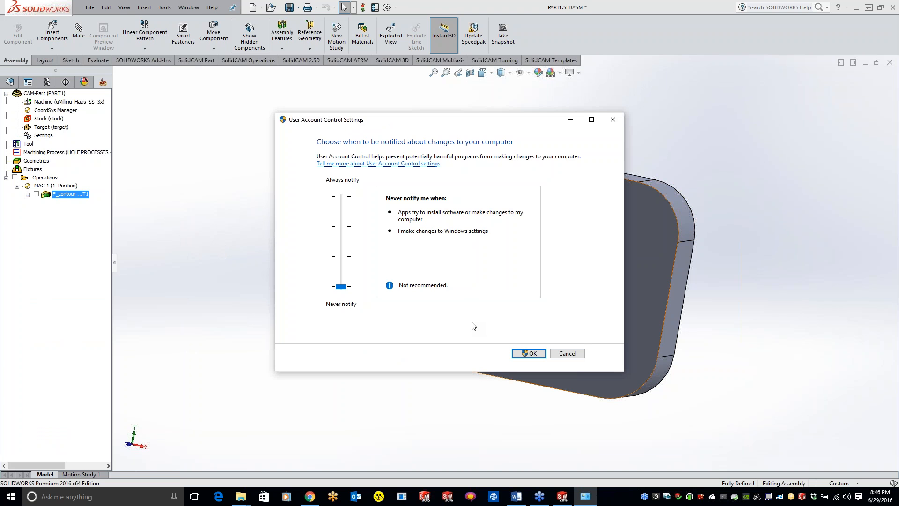
# Step: Set the User Account Control notification level to Always notify and confirm the settings
pyautogui.moveTo(341, 284); pyautogui.dragTo(334, 201)
pyautogui.click(529, 354)
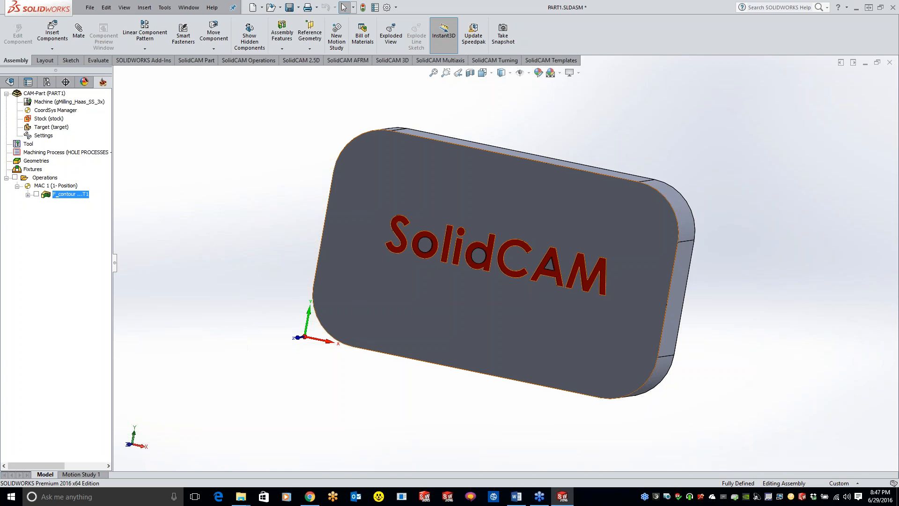
# Step: Open the Windows Task Manager, look through the running apps and background processes, and close it
pyautogui.rightClick(597, 499)
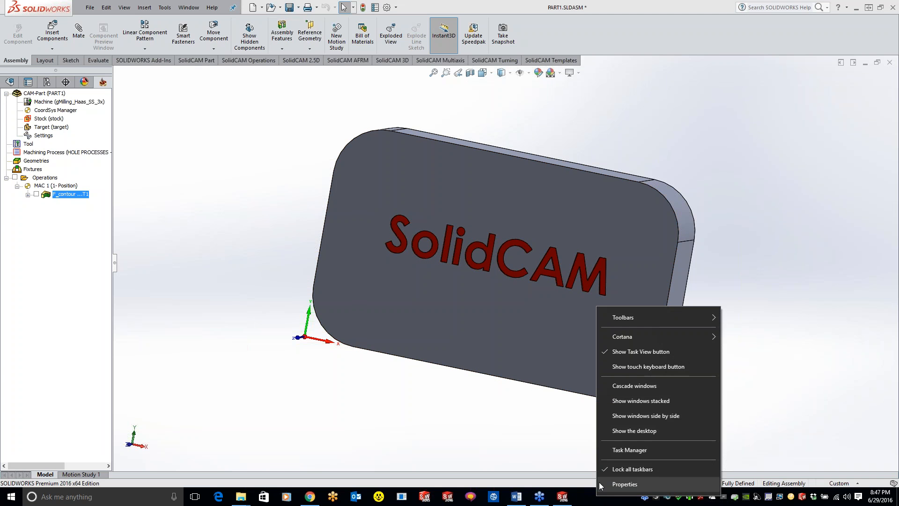
pyautogui.click(613, 449)
pyautogui.moveTo(324, 110); pyautogui.dragTo(436, 118)
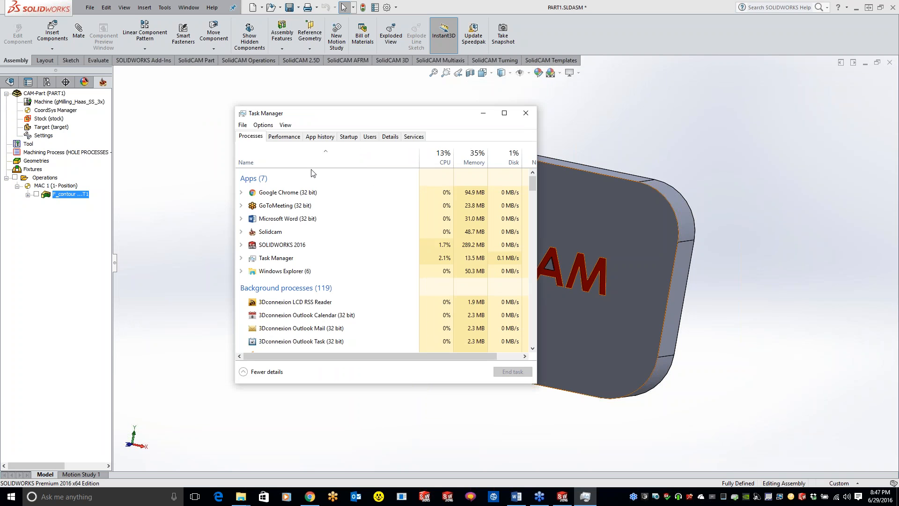
pyautogui.scroll(-1, 312, 290)
pyautogui.scroll(-5, 313, 287)
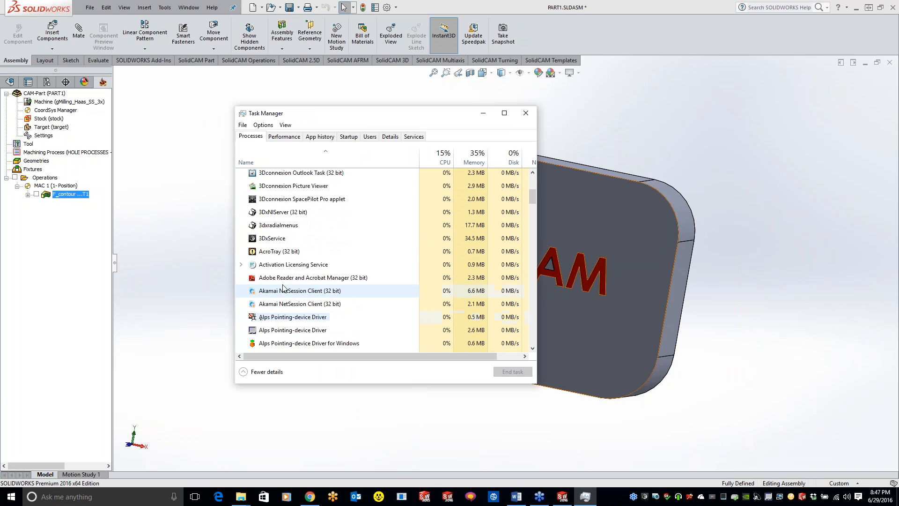
pyautogui.scroll(-1, 299, 281)
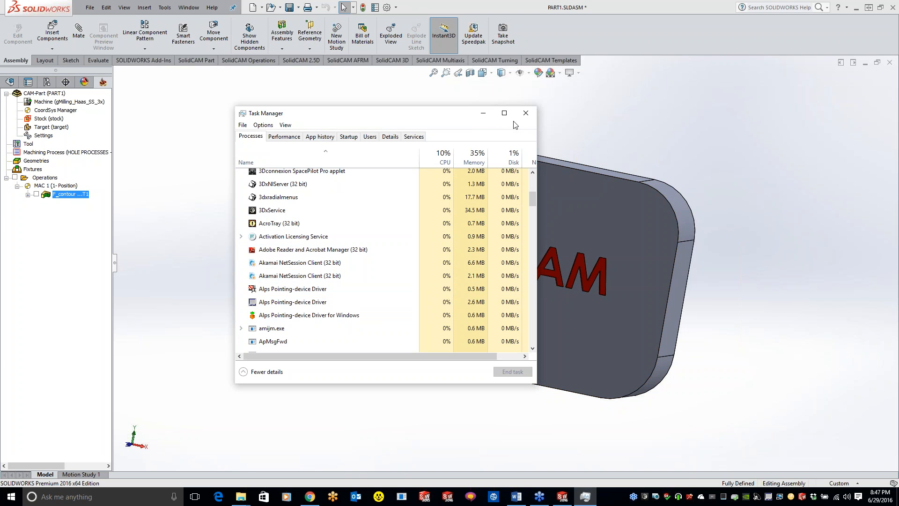
pyautogui.click(531, 116)
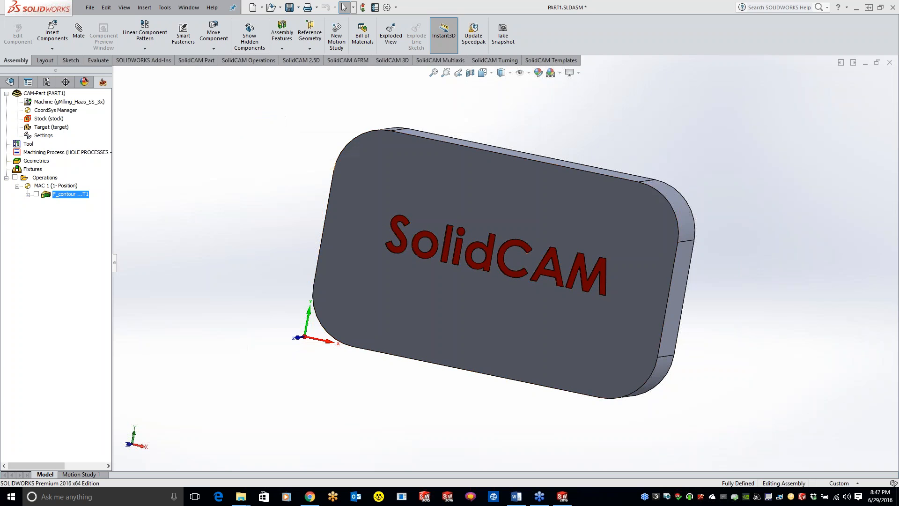
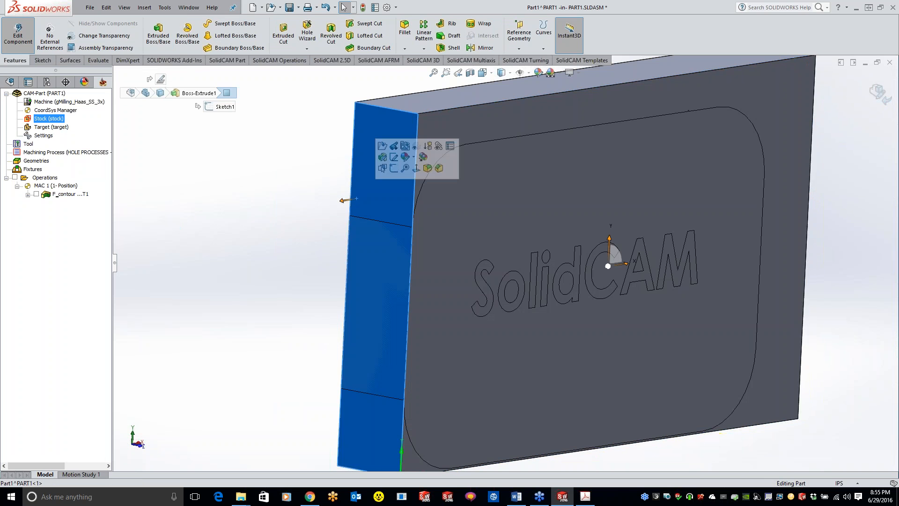
# Step: Exit in-context editing of the stock part and make the stock block transparent in the assembly
pyautogui.click(879, 92)
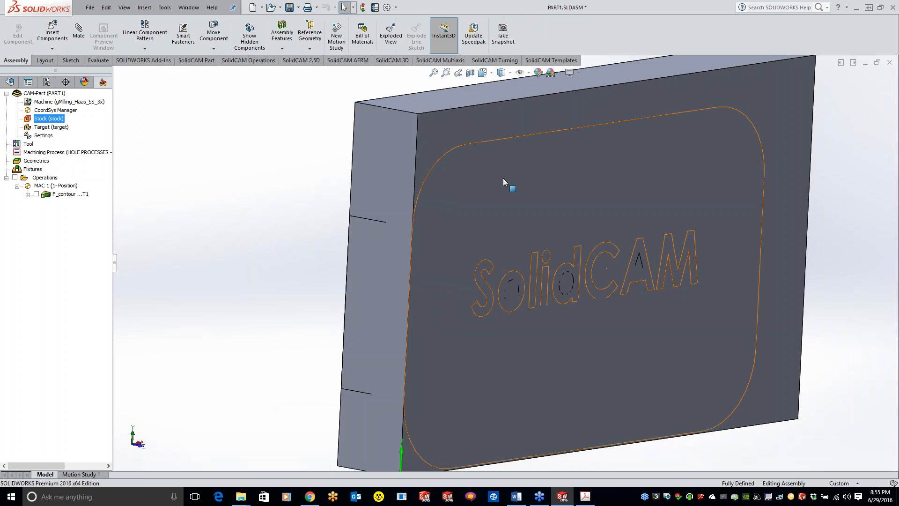
pyautogui.rightClick(460, 127)
pyautogui.click(523, 71)
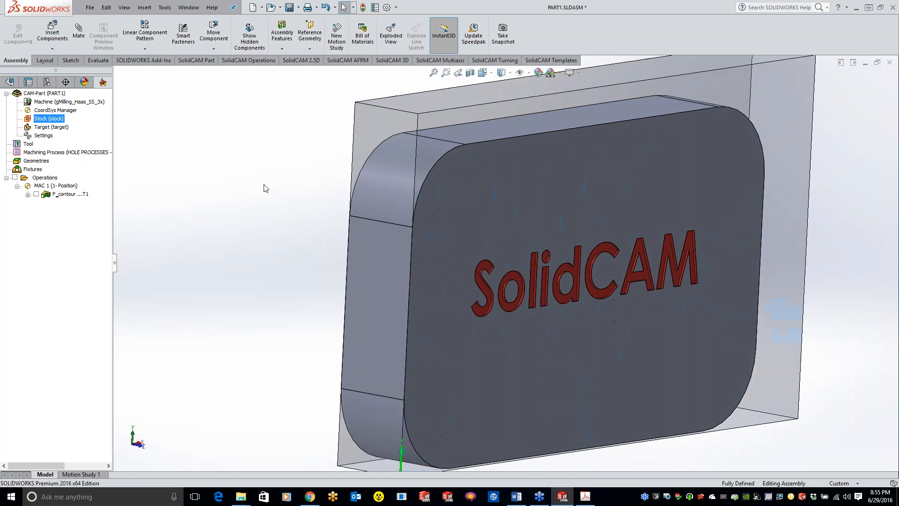
pyautogui.moveTo(445, 369); pyautogui.dragTo(385, 344, button='middle')
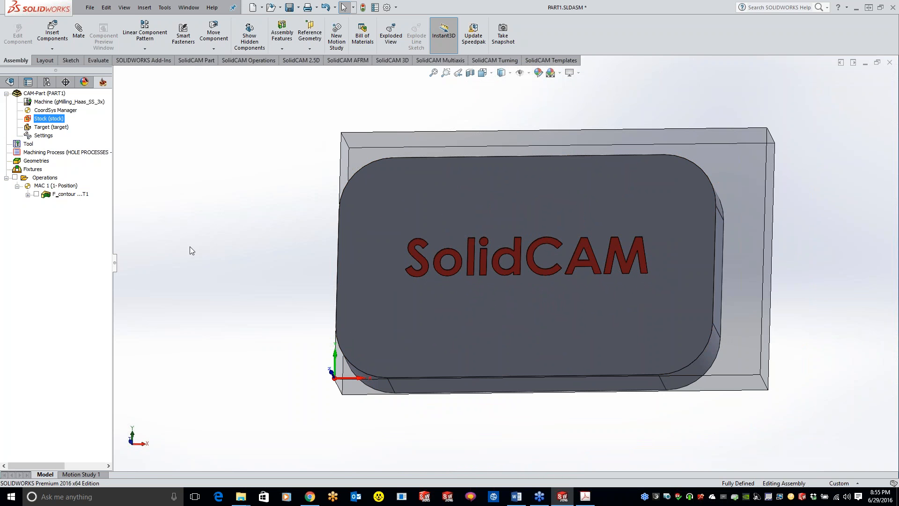
# Step: Check the stock component's entry in the assembly's feature tree and return to the CAM-Part tree
pyautogui.click(9, 82)
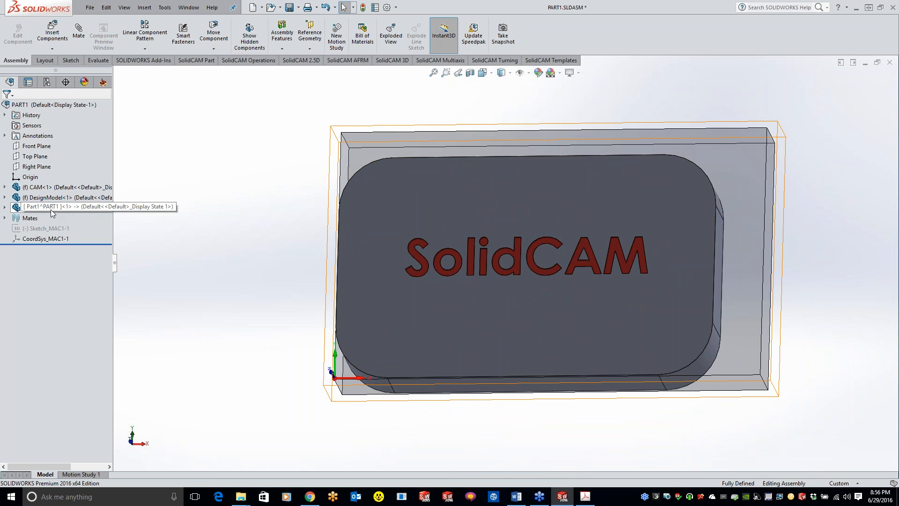
pyautogui.moveTo(49, 210)
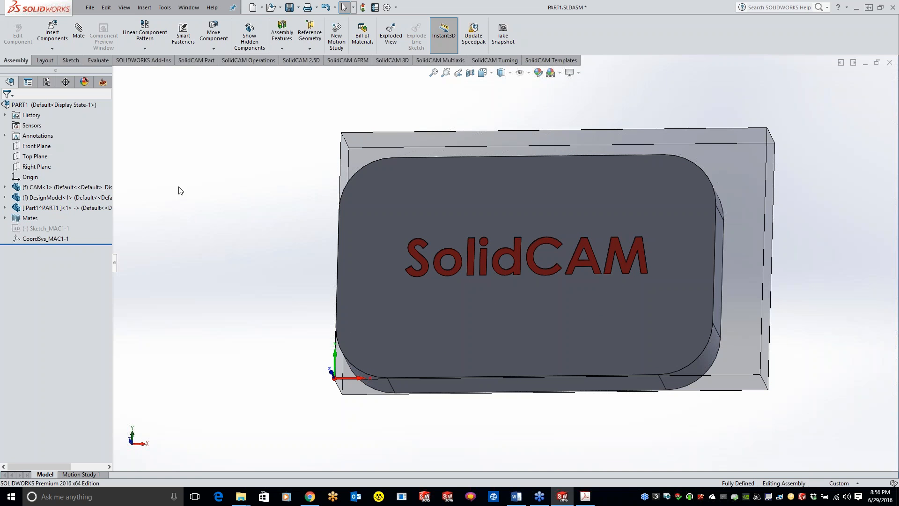
pyautogui.click(103, 82)
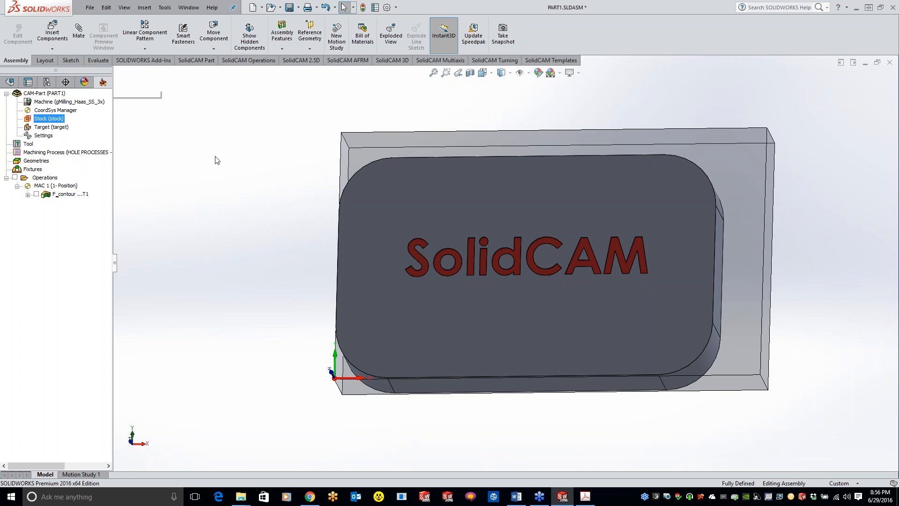
# Step: Save the CAM-Part under the new name withstock as a compressed CAM-Part (*.prz)
pyautogui.click(44, 93)
pyautogui.rightClick(53, 97)
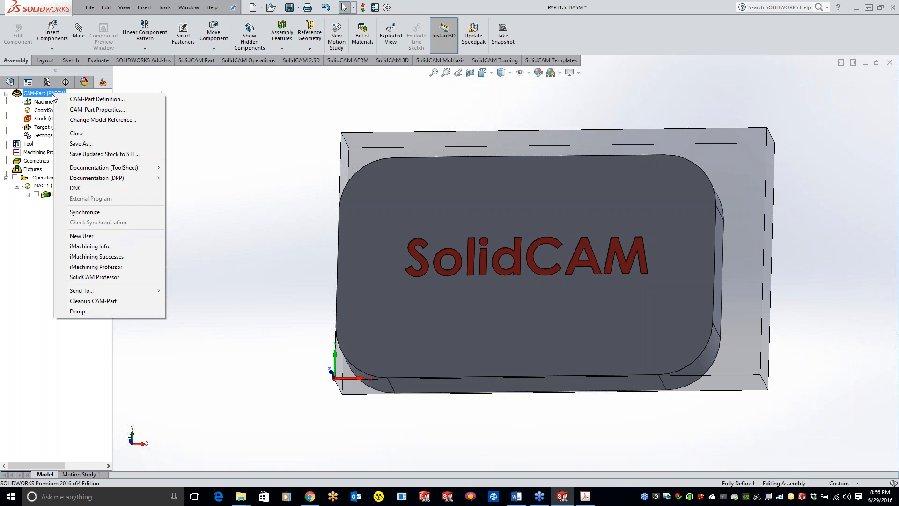
pyautogui.click(83, 144)
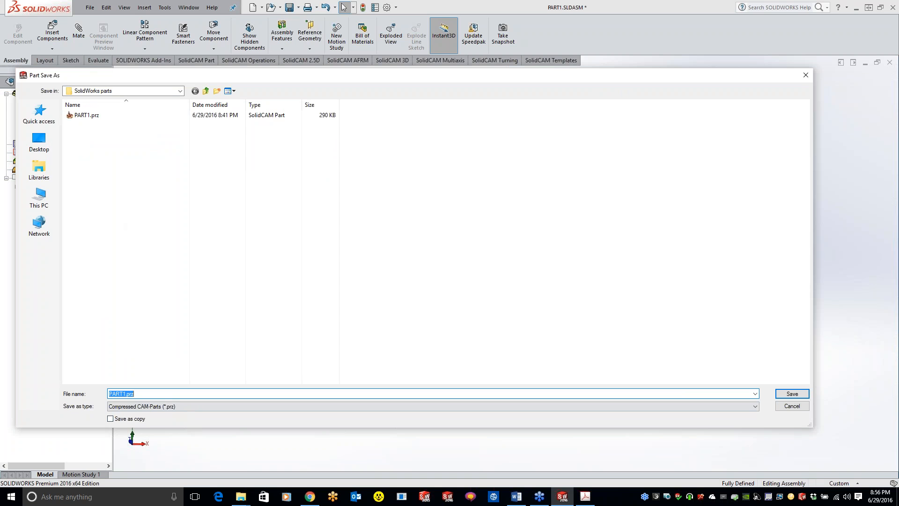
pyautogui.write('withstock')
pyautogui.click(791, 396)
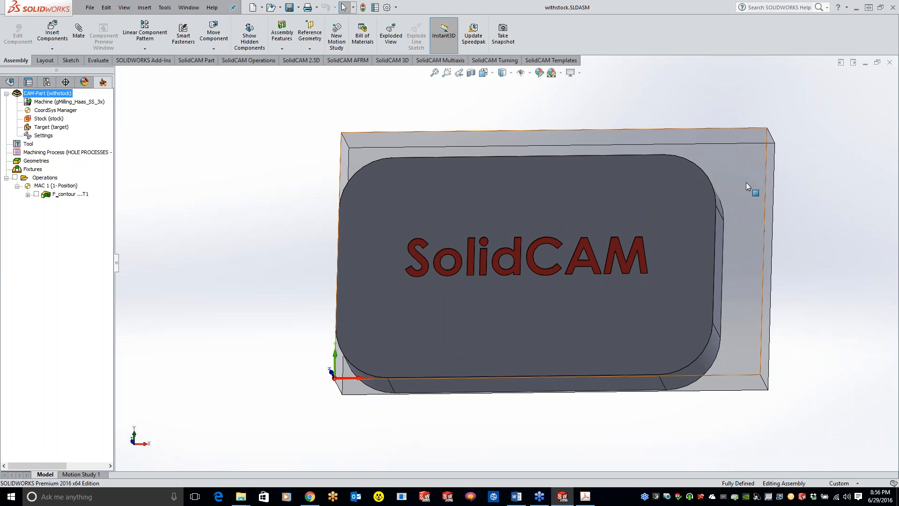
# Step: Check the stock component in the withstock feature tree and look through the open parts folder windows
pyautogui.click(10, 83)
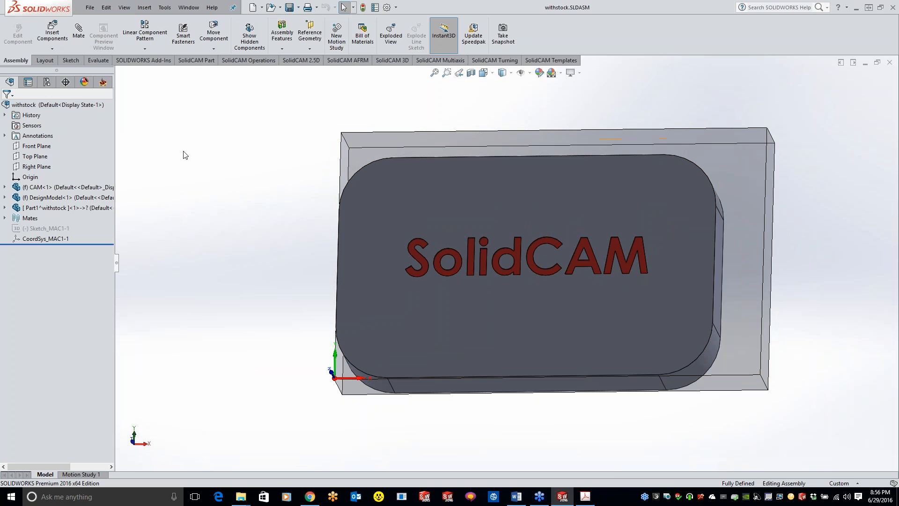
pyautogui.moveTo(242, 500)
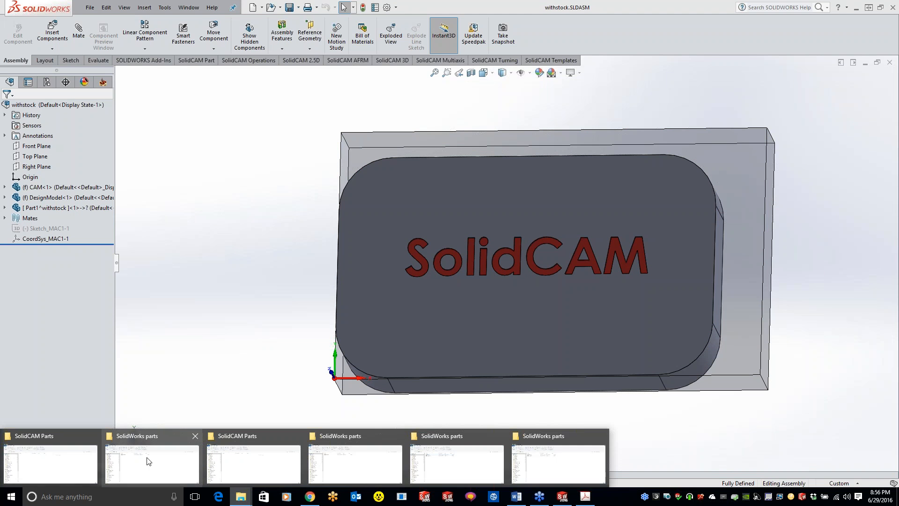
pyautogui.moveTo(56, 460)
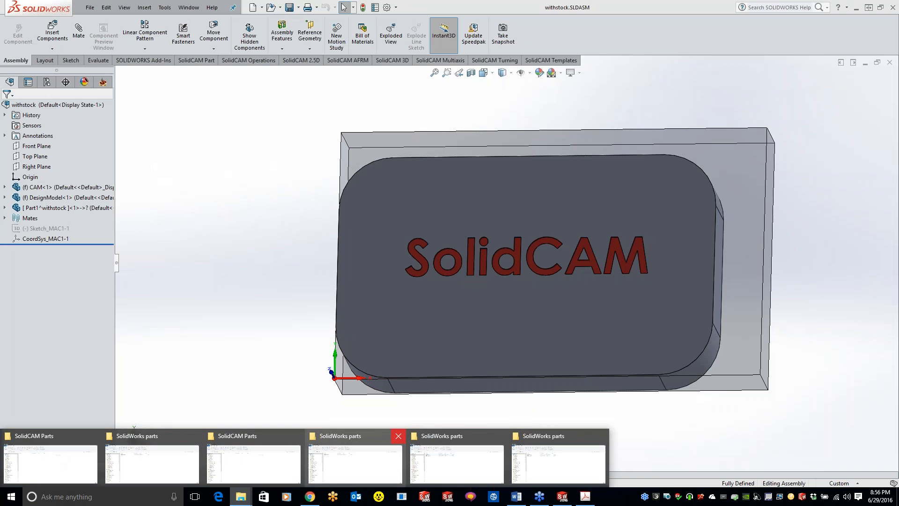